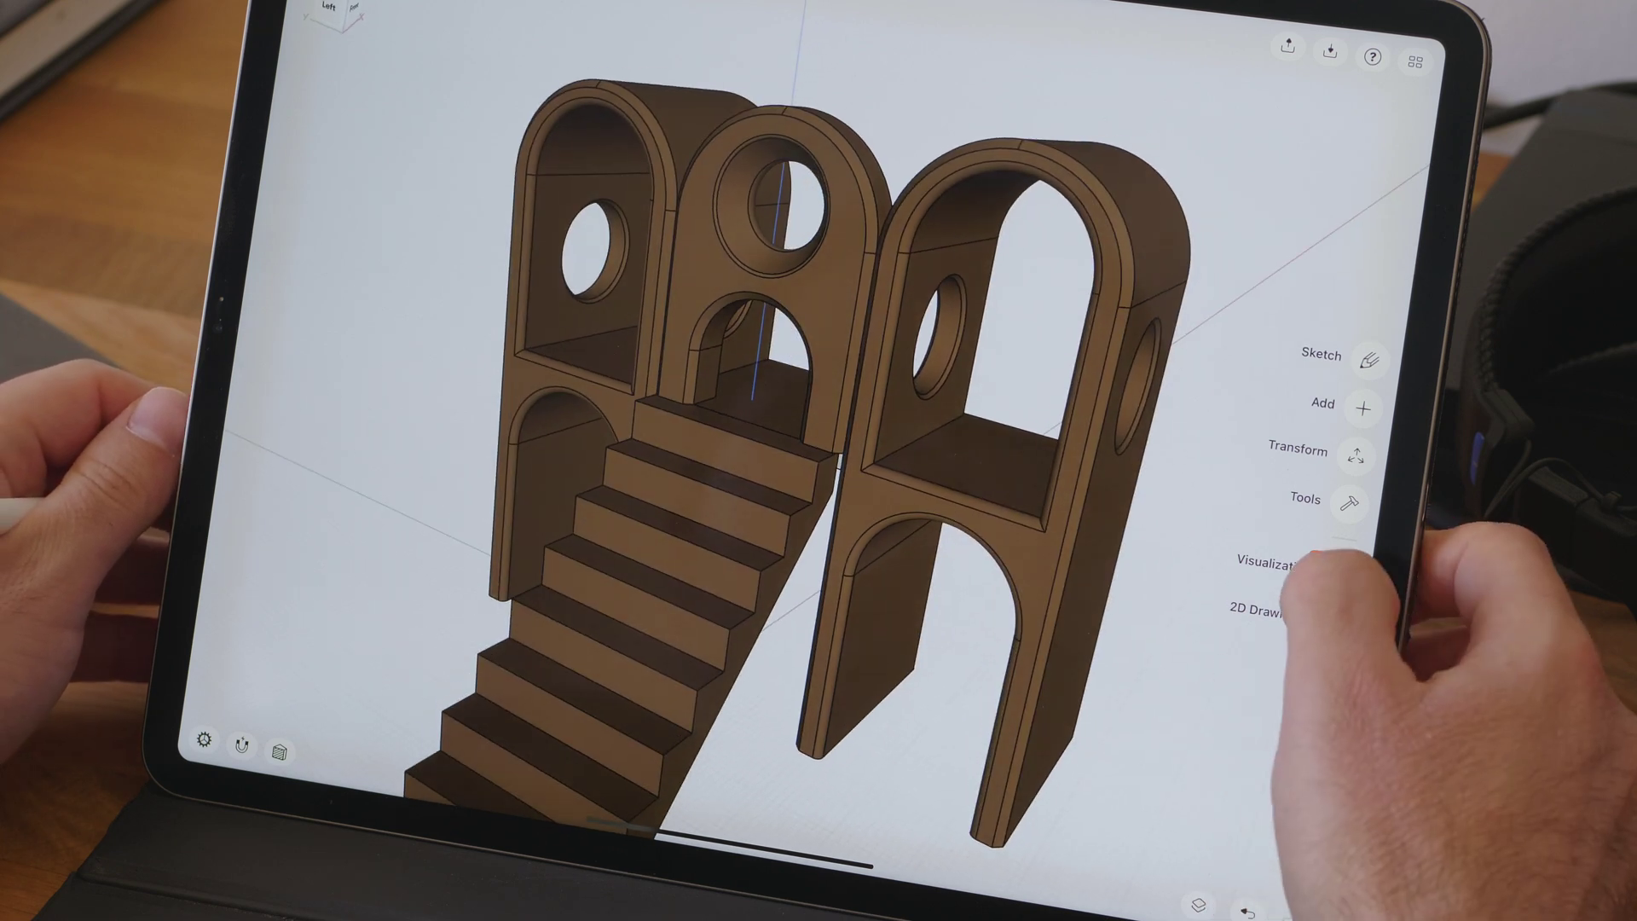
# Switch to Visualization to render the arches-and-stairs model with its materials.
pyautogui.click(1336, 571)
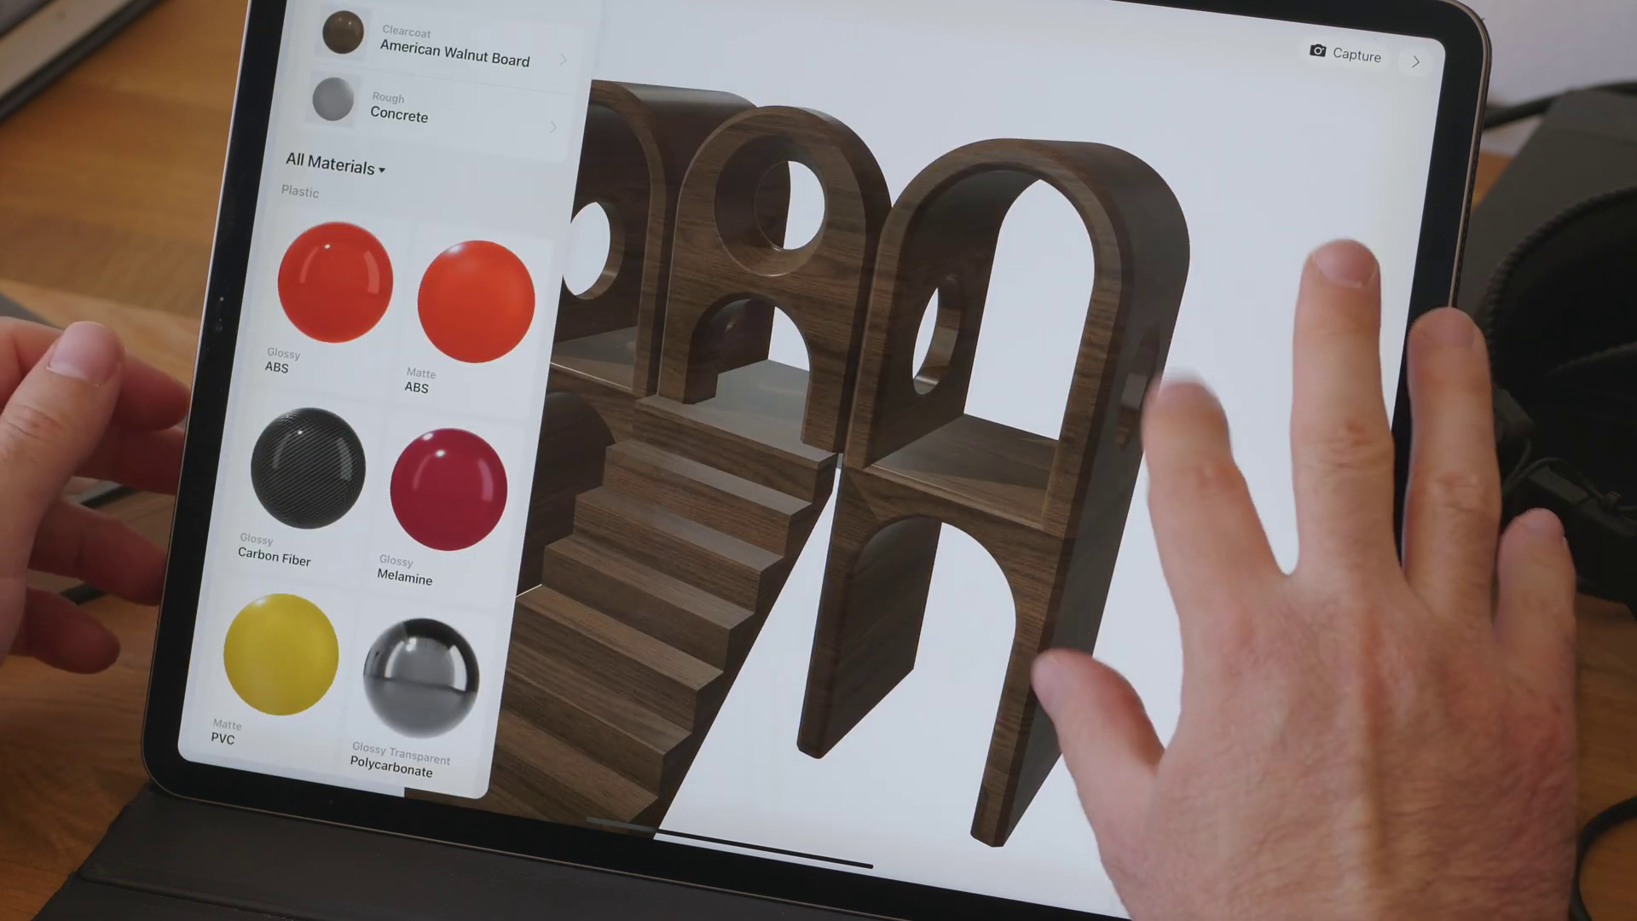
pyautogui.moveTo(1059, 658); pyautogui.dragTo(1114, 588)
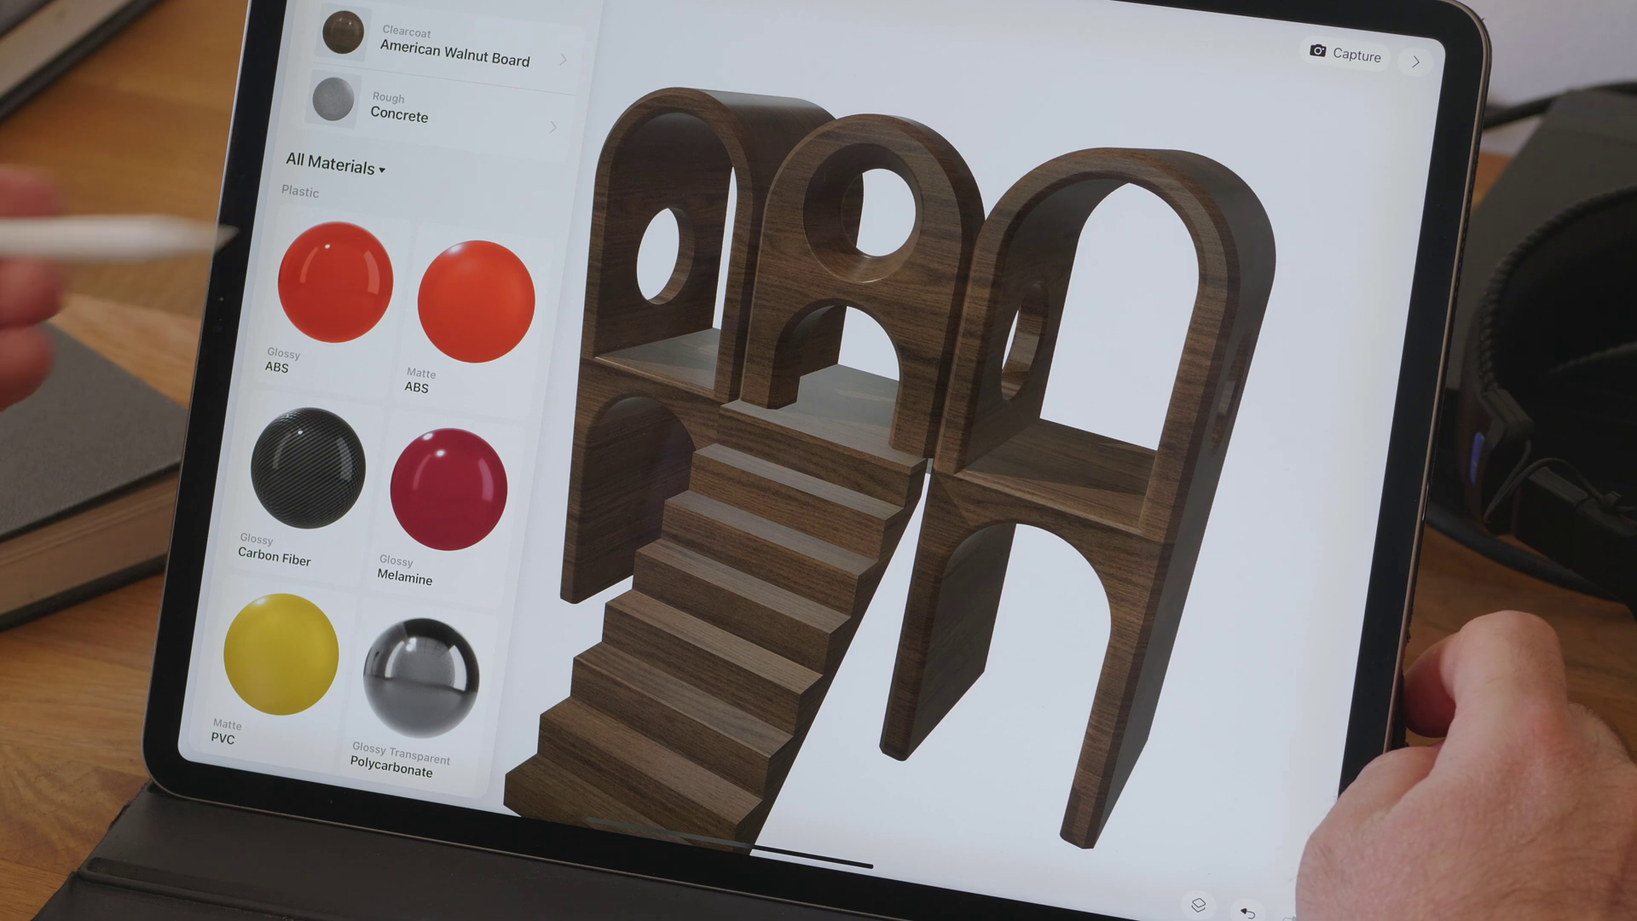
pyautogui.moveTo(439, 47)
pyautogui.mouseDown()
pyautogui.moveTo(292, 37)
pyautogui.moveTo(444, 47)
pyautogui.mouseUp()
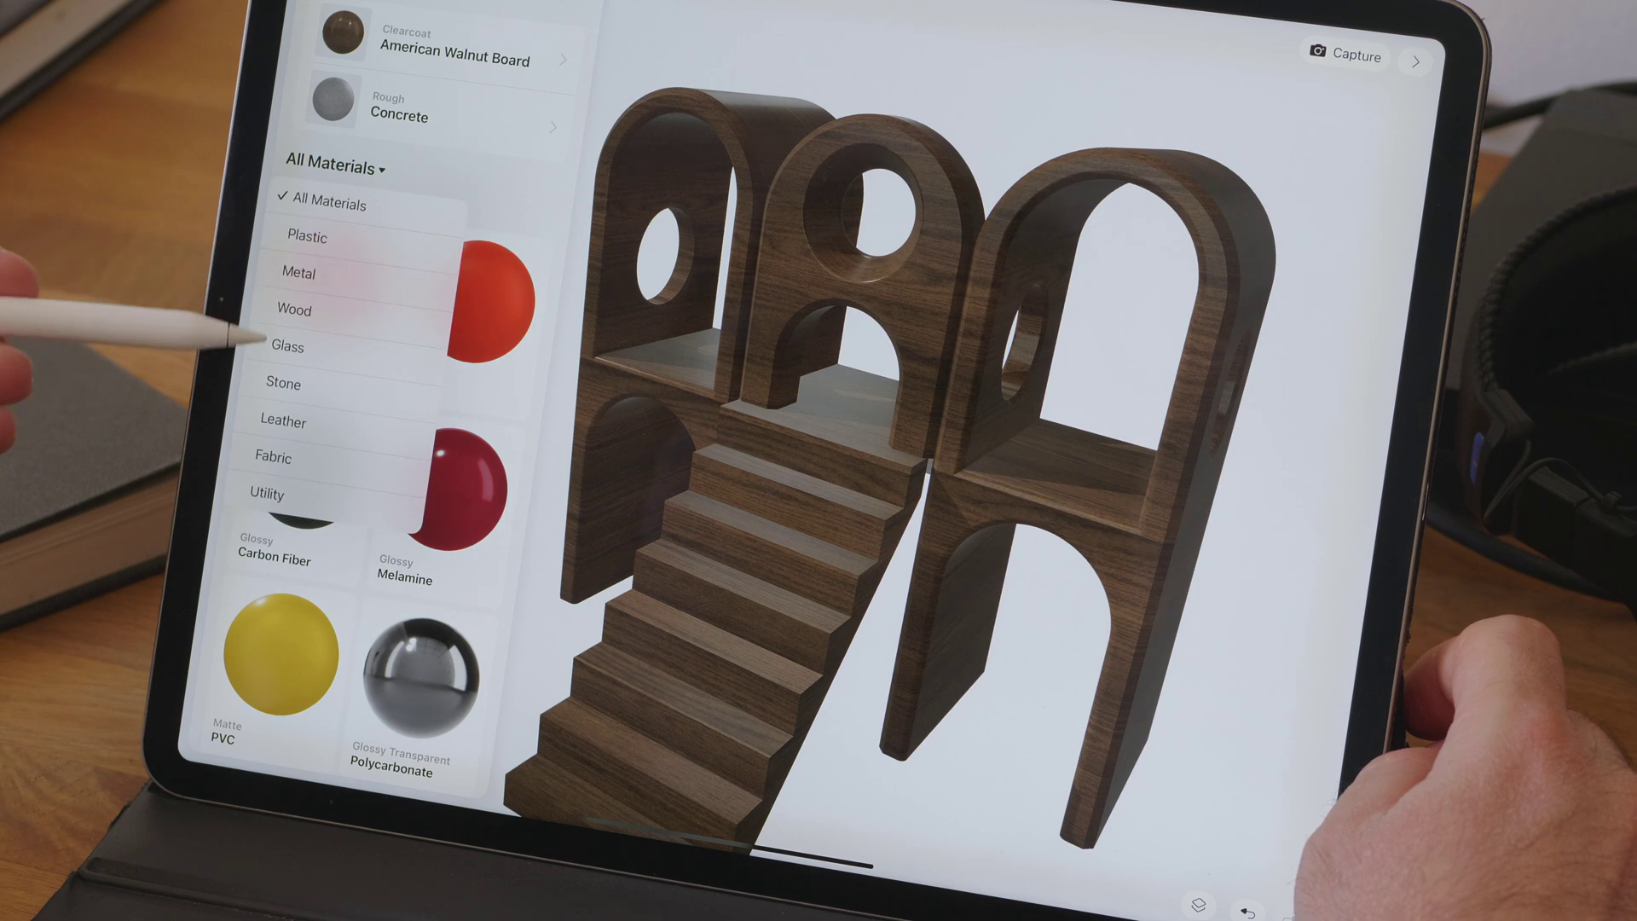
# Filter the material library to Wood, after briefly listing Metal and Glass.
pyautogui.click(254, 290)
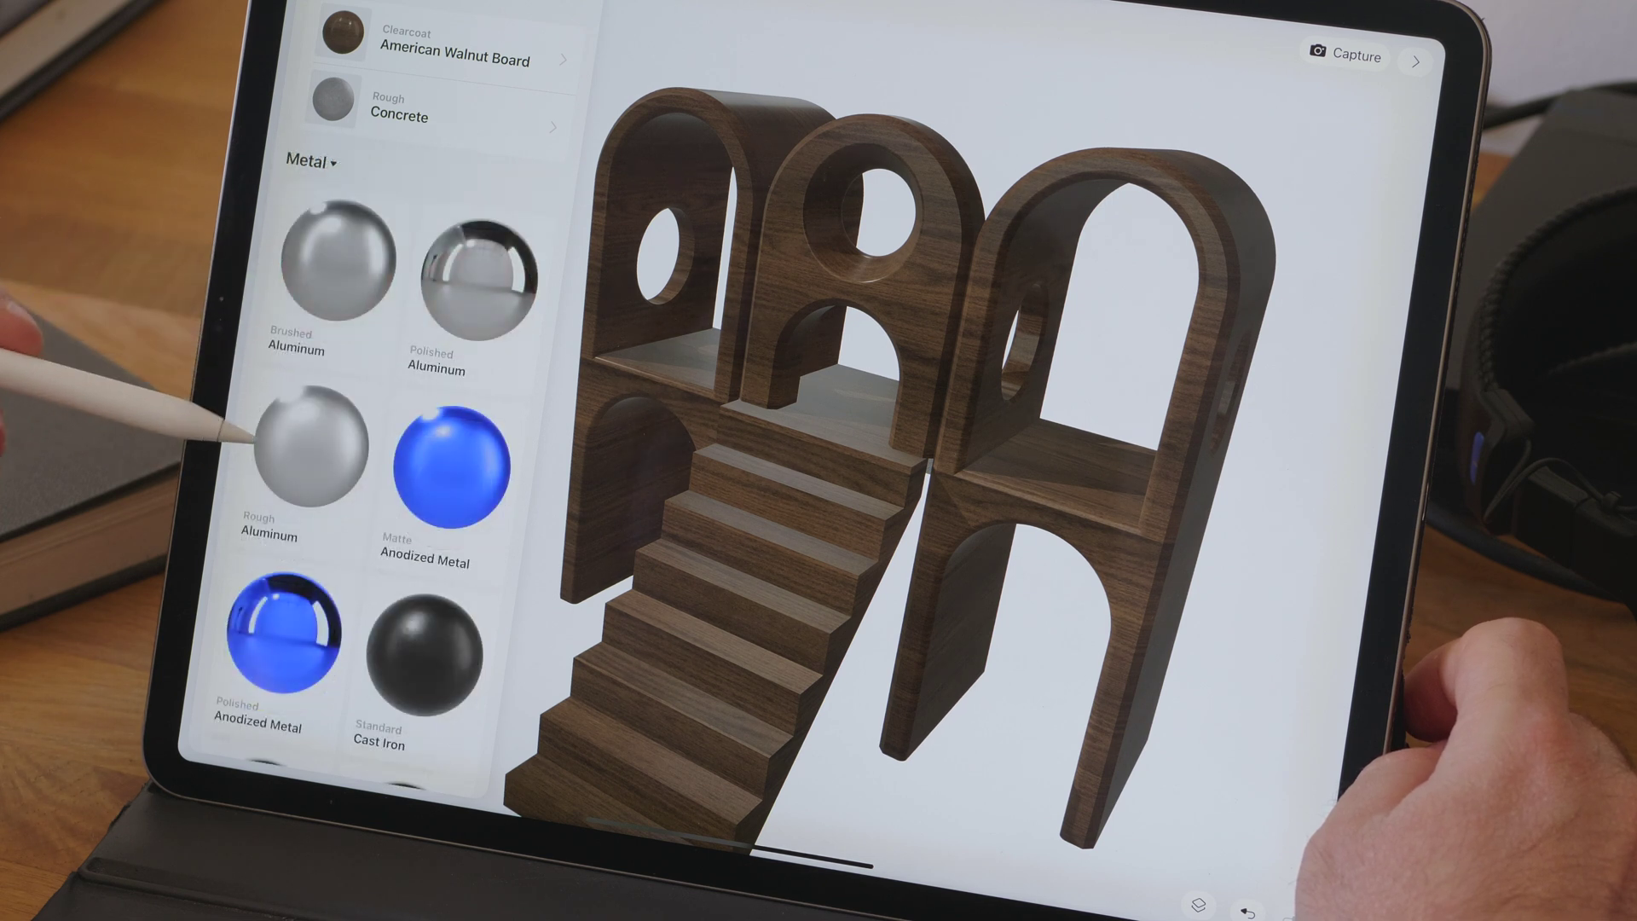
pyautogui.moveTo(234, 446)
pyautogui.mouseDown()
pyautogui.moveTo(293, 226)
pyautogui.moveTo(274, 165)
pyautogui.mouseUp()
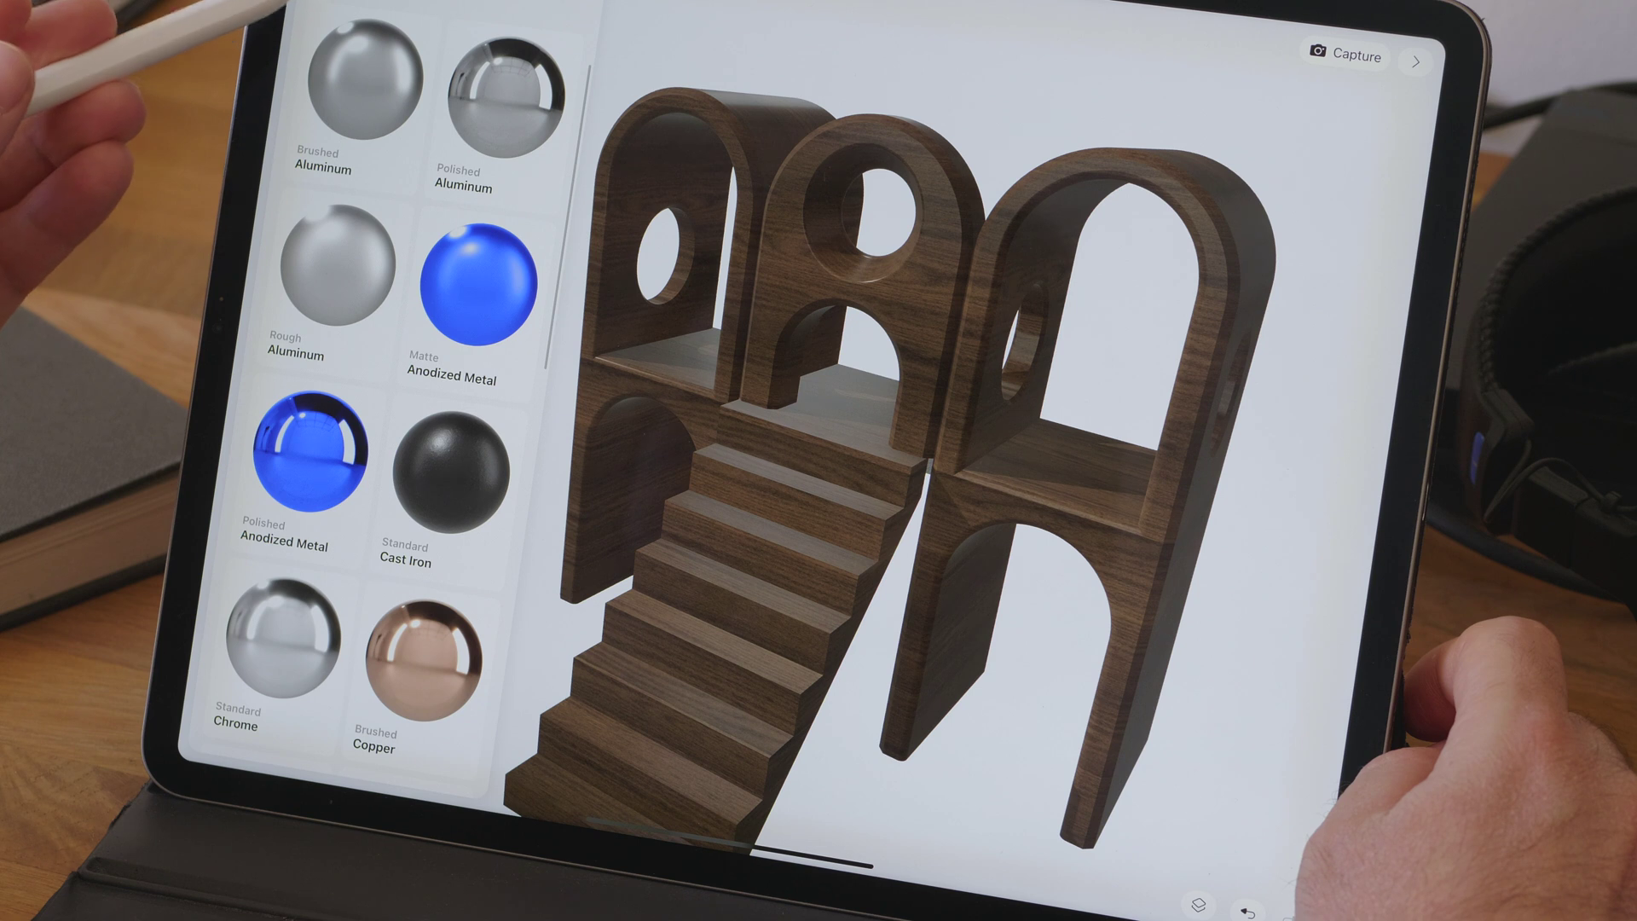
pyautogui.click(309, 26)
pyautogui.click(306, 164)
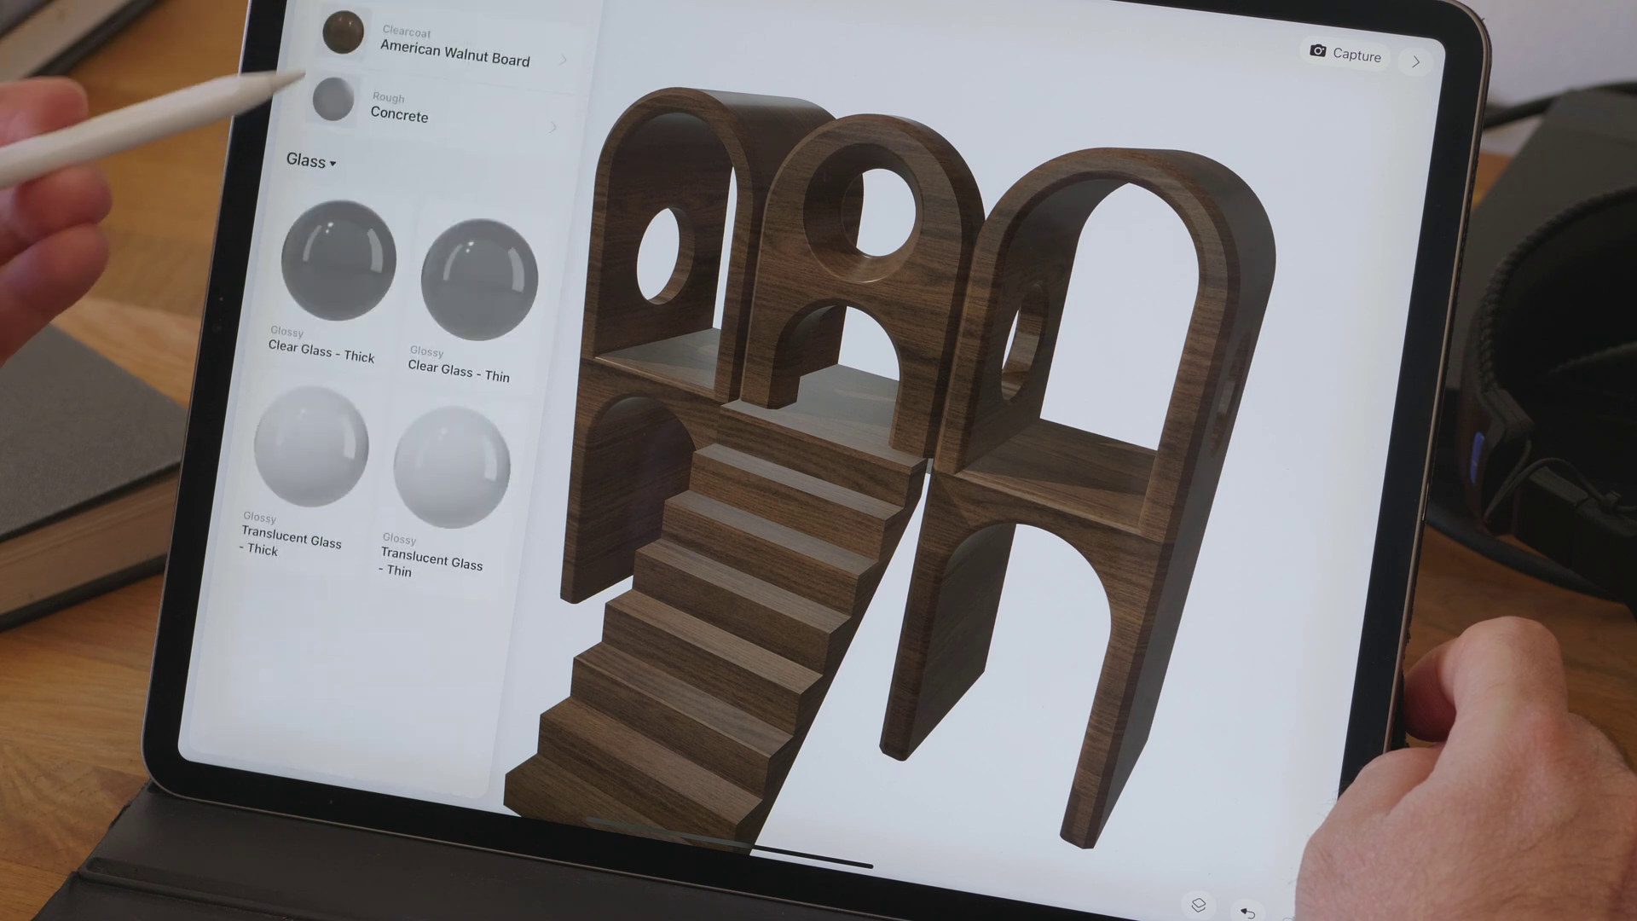
pyautogui.click(309, 160)
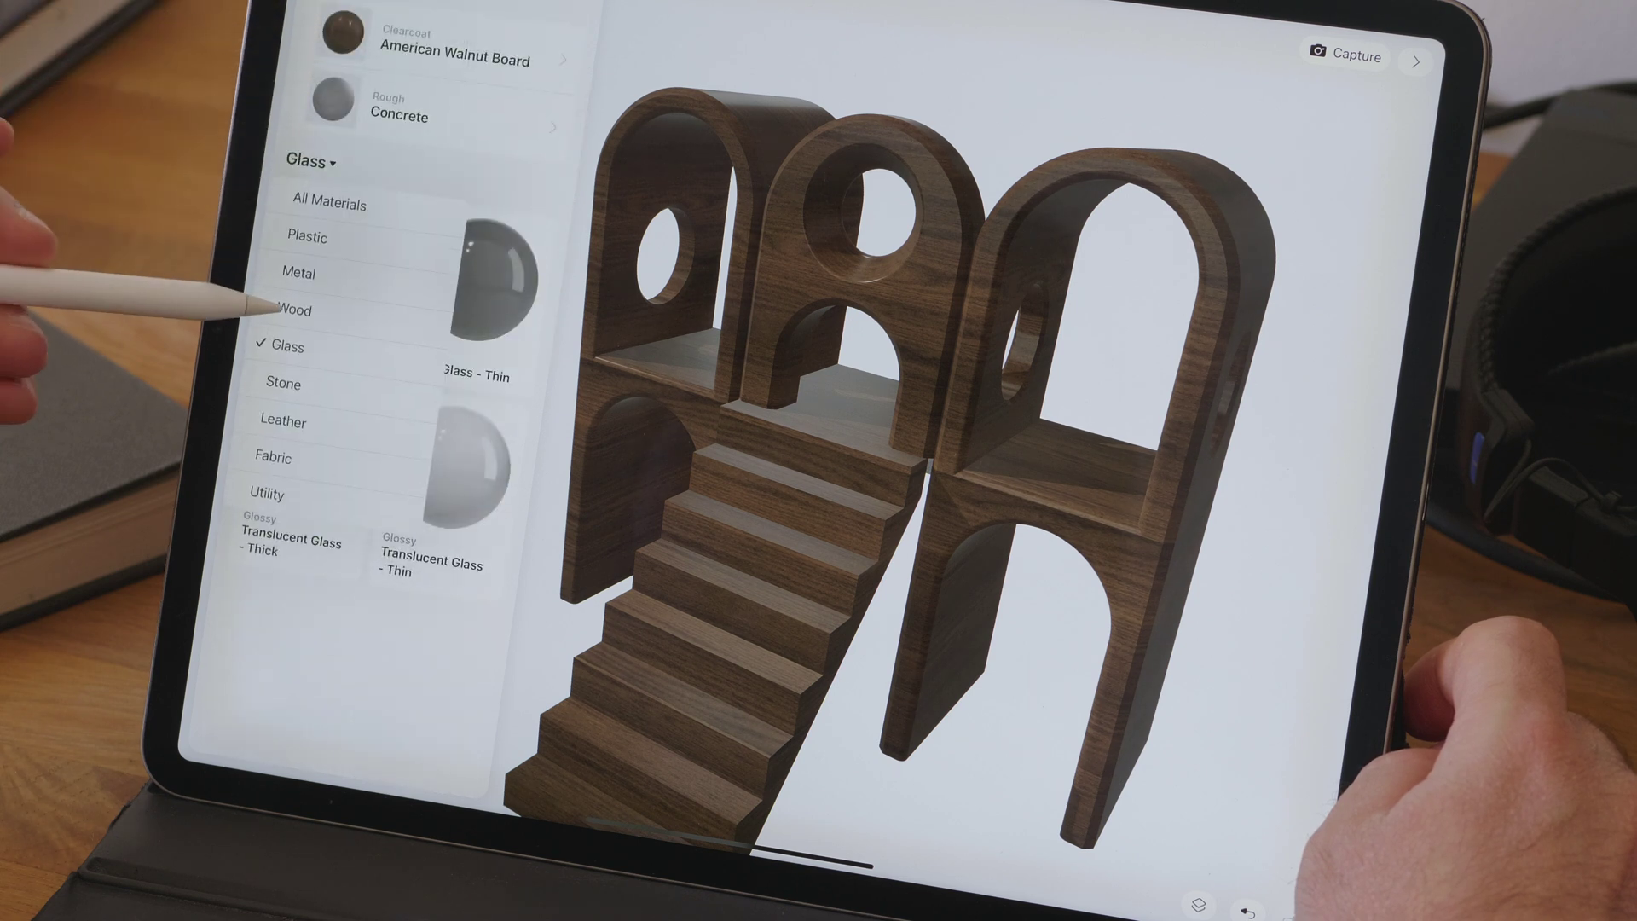
pyautogui.click(290, 308)
# Apply Sanded Birch Board to the right arch.
pyautogui.scroll(-5, 326, 544)
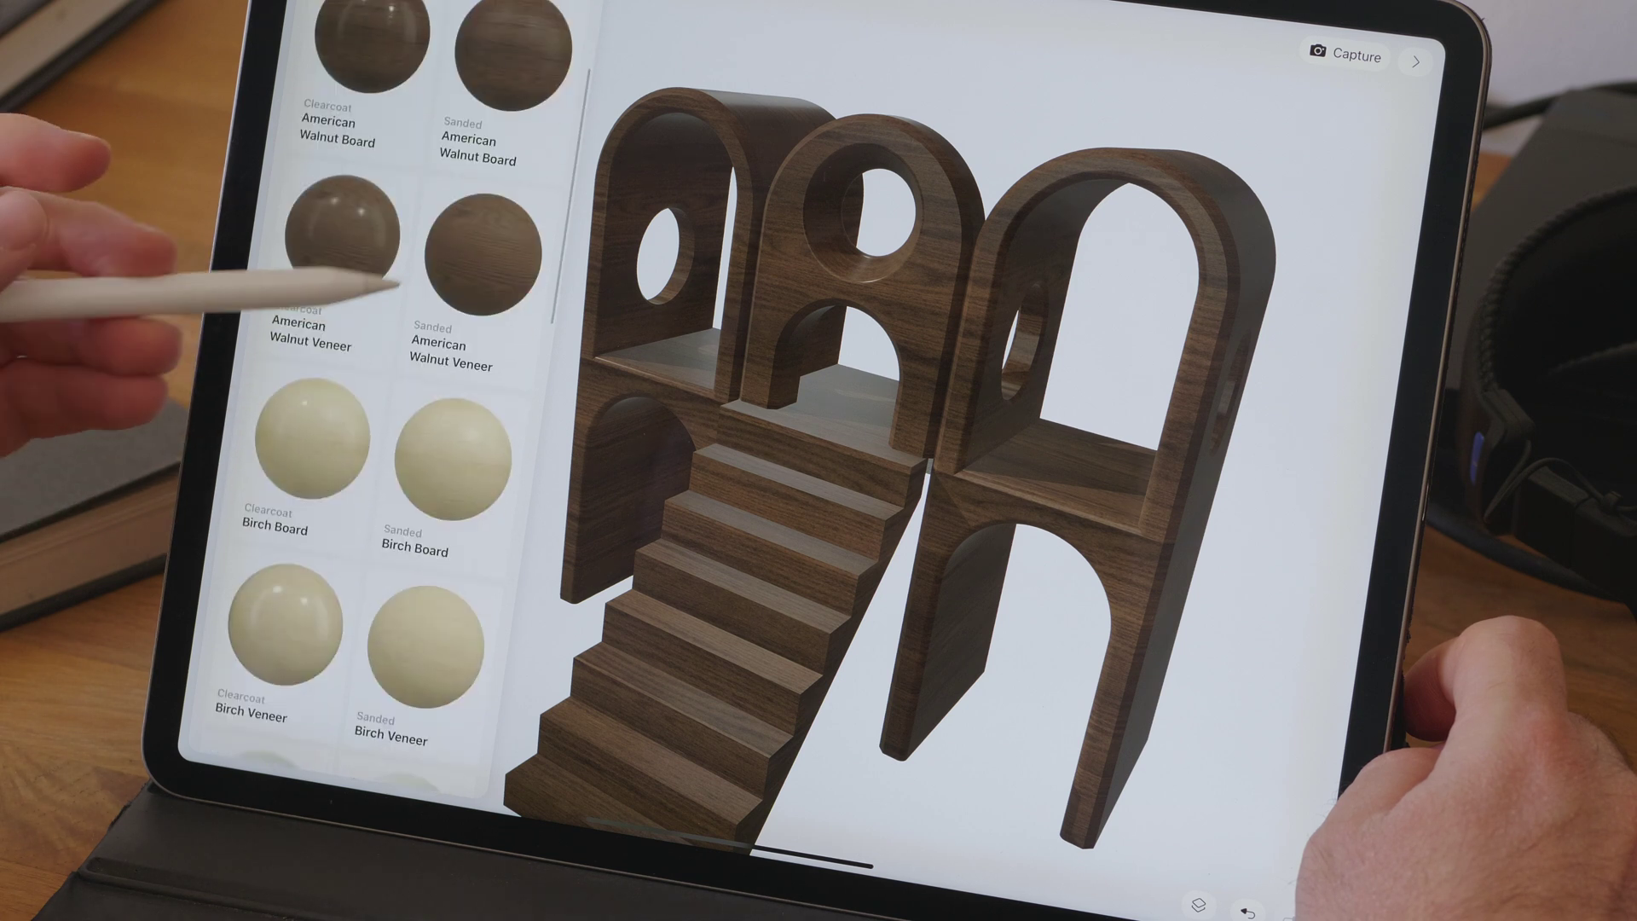
pyautogui.scroll(1, 410, 282)
pyautogui.moveTo(439, 523); pyautogui.dragTo(1031, 479)
# Give the stairs Mahogany Board and orbit to review the wooden arches and stairs.
pyautogui.scroll(5, 1193, 537)
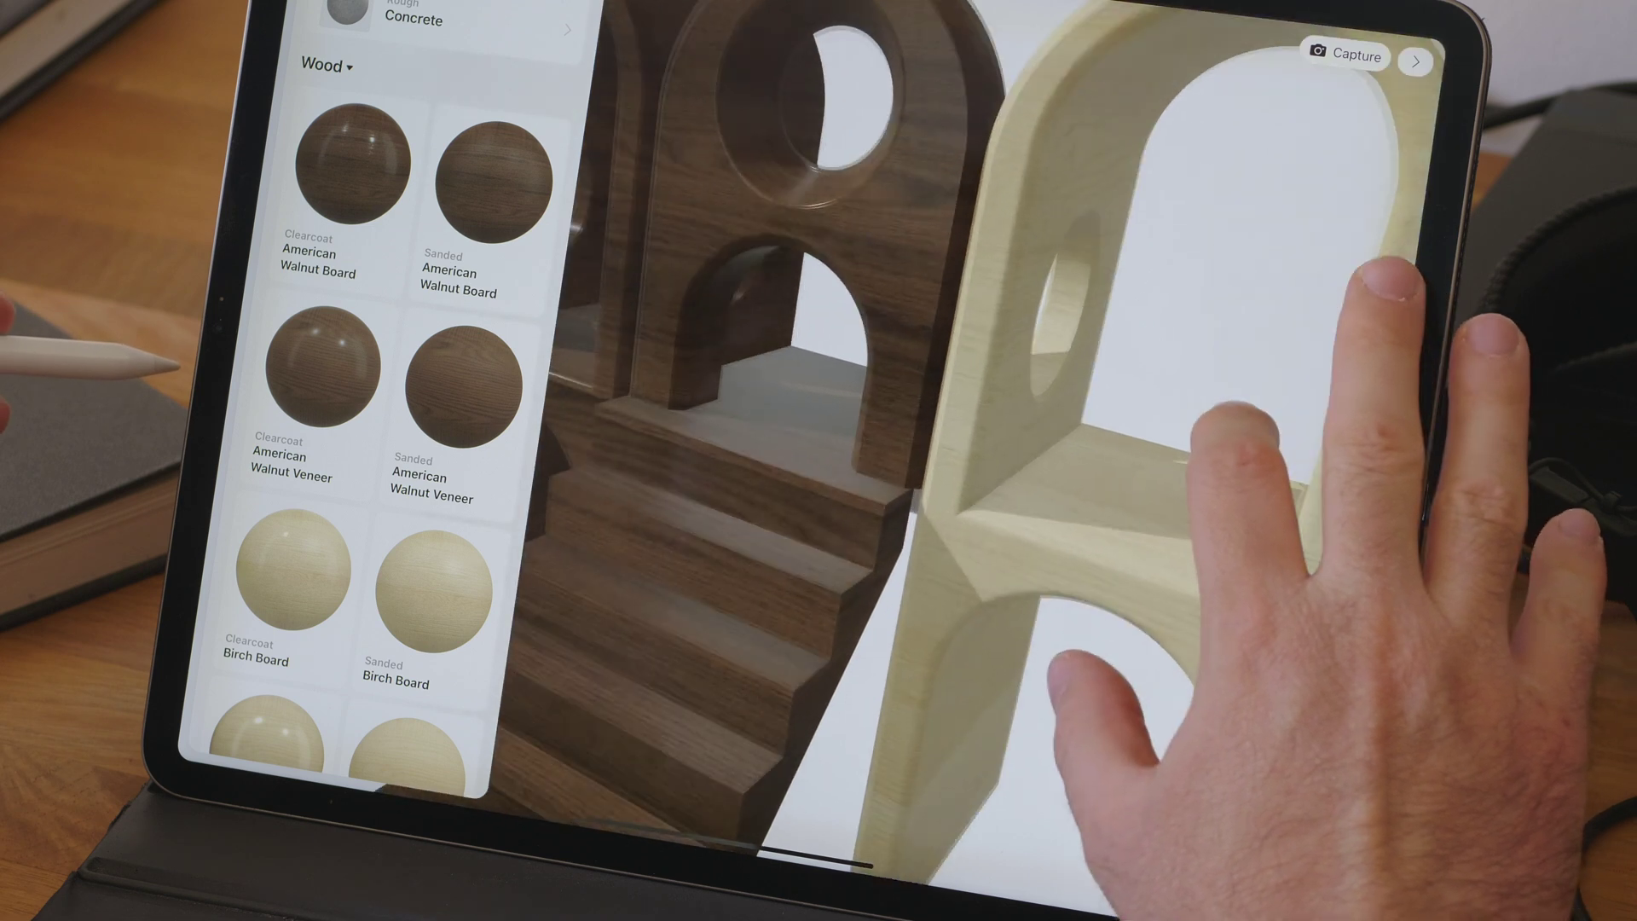
pyautogui.scroll(-10, 371, 452)
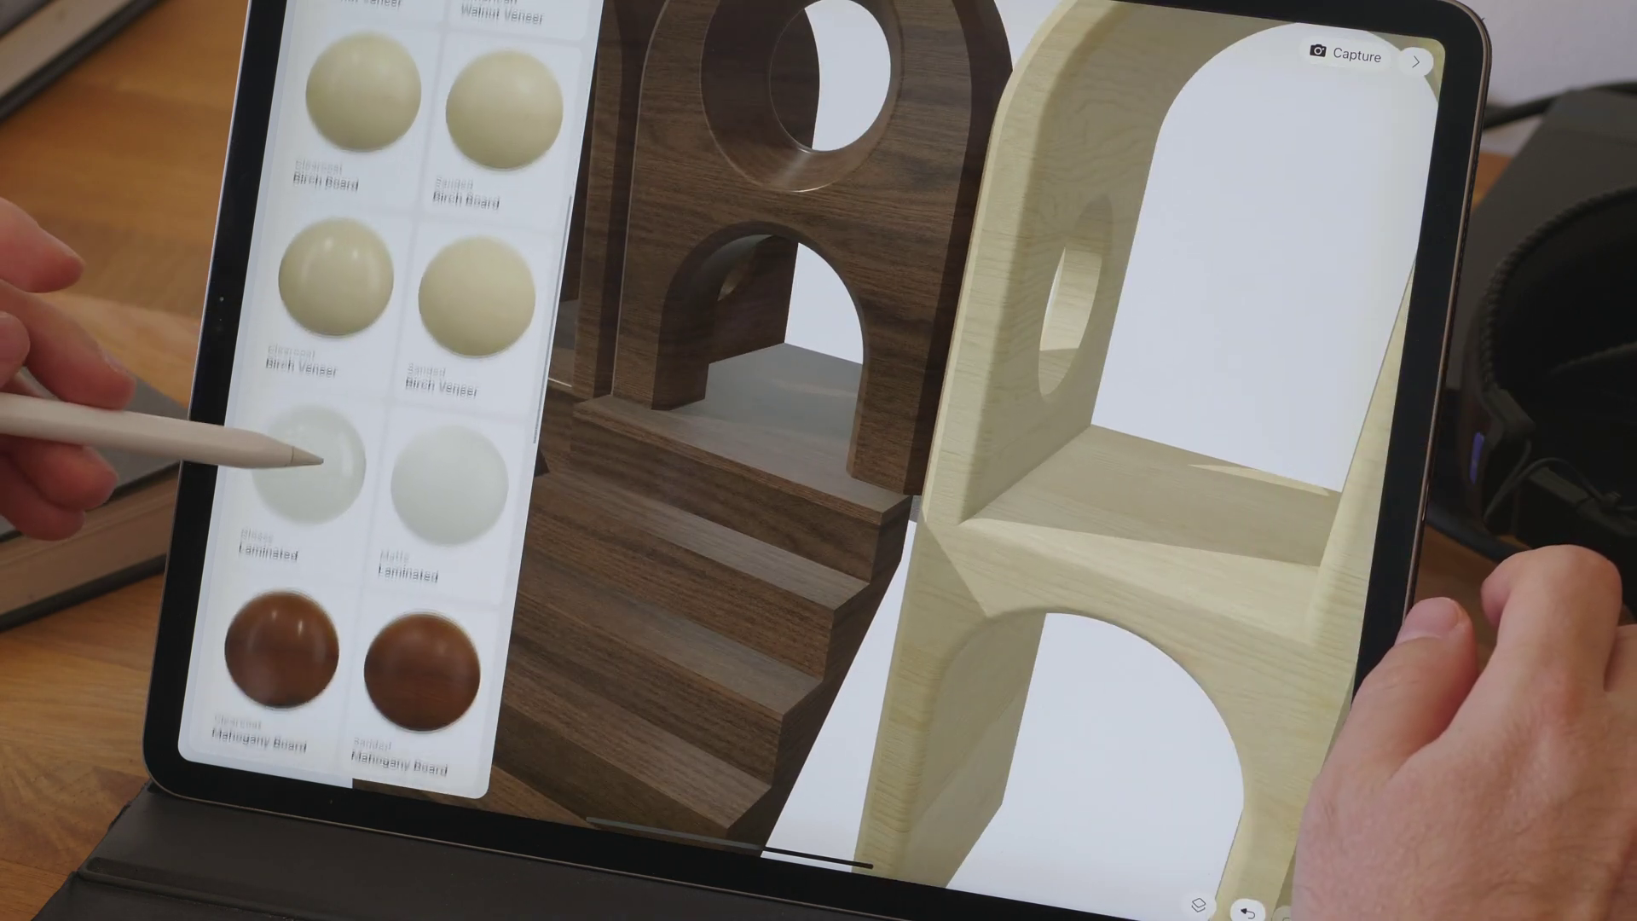
pyautogui.moveTo(273, 629); pyautogui.dragTo(723, 470)
pyautogui.moveTo(1194, 708); pyautogui.dragTo(1108, 511)
pyautogui.moveTo(307, 464); pyautogui.dragTo(256, 383)
pyautogui.moveTo(1108, 512)
pyautogui.mouseDown()
pyautogui.moveTo(1057, 478)
pyautogui.moveTo(1082, 444)
pyautogui.moveTo(1006, 622)
pyautogui.moveTo(968, 639)
pyautogui.moveTo(1134, 512)
pyautogui.mouseUp()
pyautogui.scroll(5, 1066, 478)
pyautogui.scroll(-5, 1134, 512)
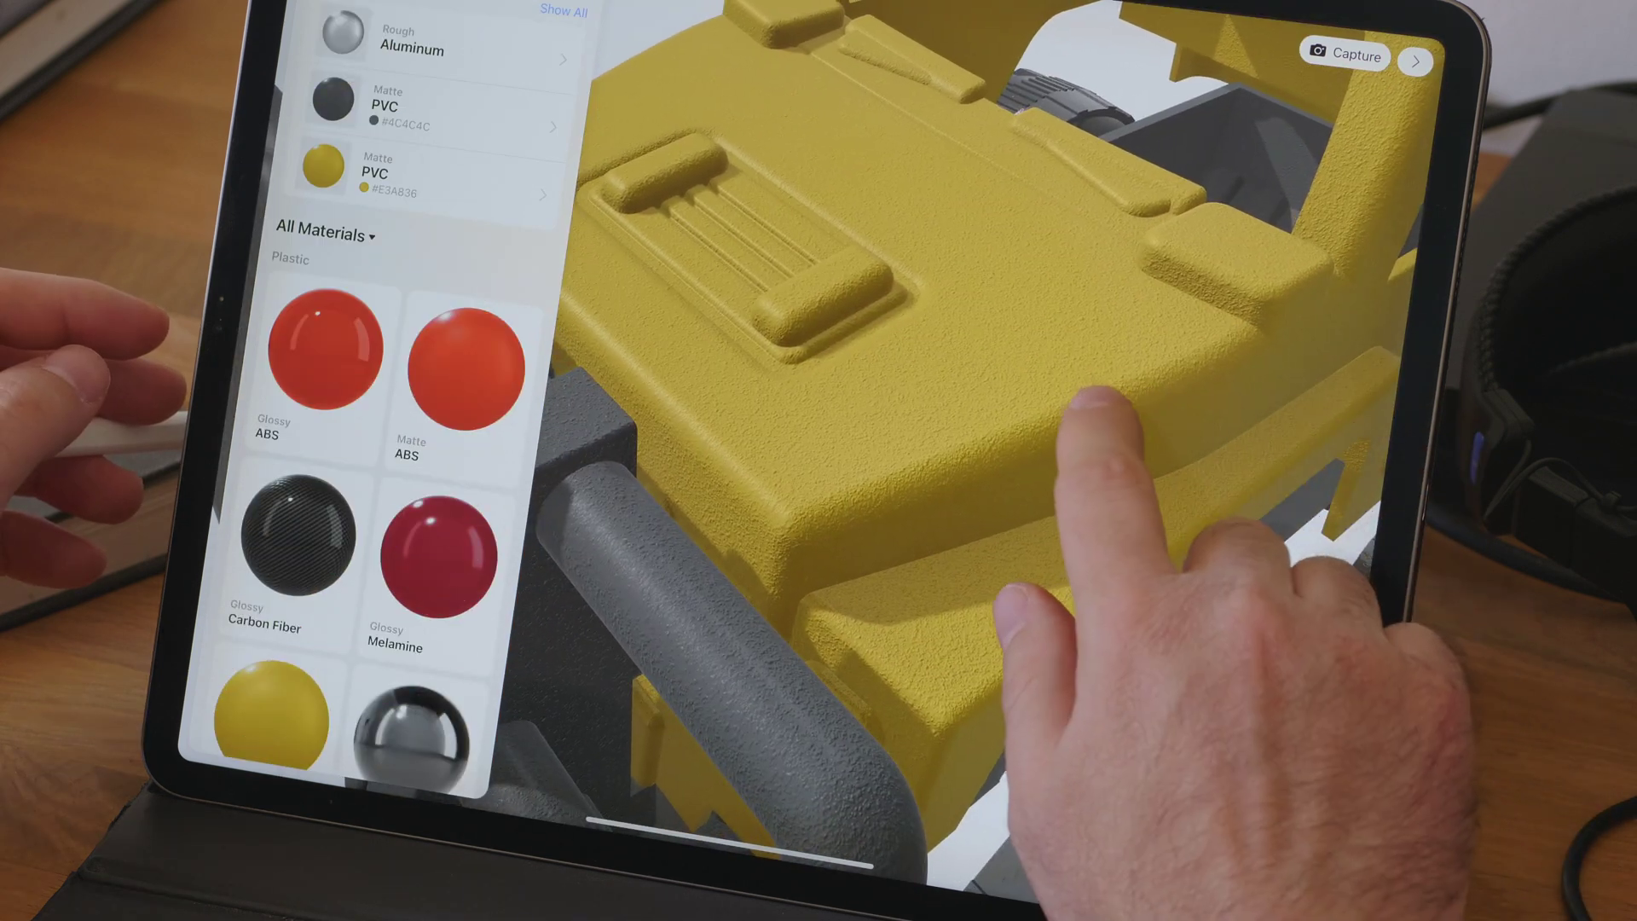
# Apply Glossy Melamine to the jeep body.
pyautogui.moveTo(1100, 401); pyautogui.dragTo(1146, 400)
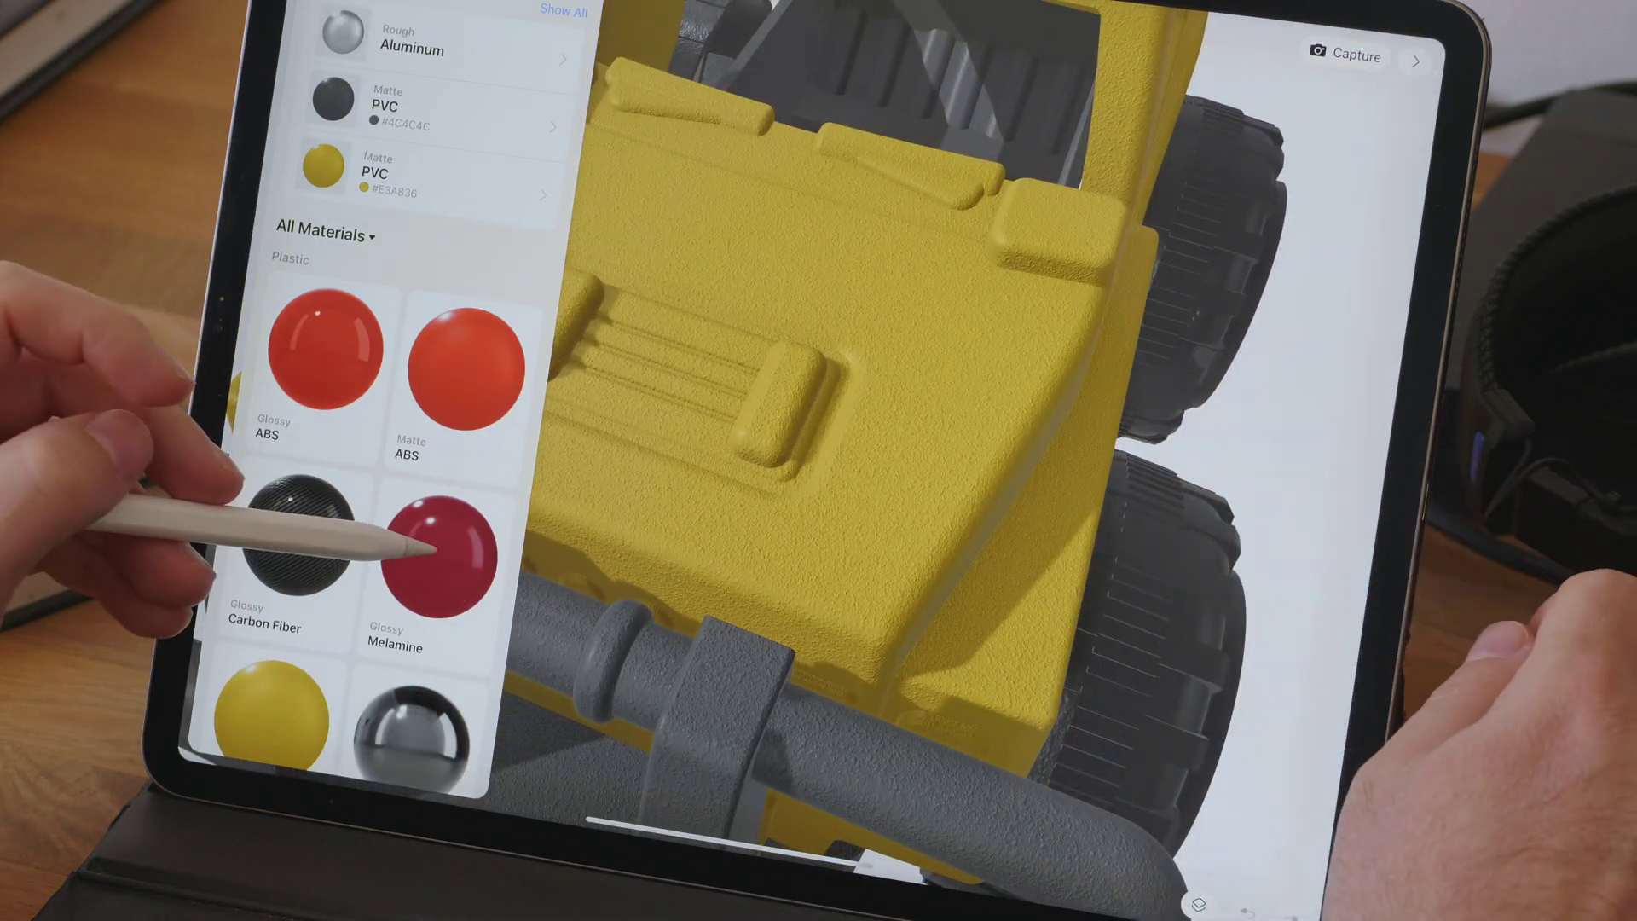
pyautogui.moveTo(437, 550)
pyautogui.mouseDown()
pyautogui.moveTo(452, 490)
pyautogui.moveTo(819, 426)
pyautogui.mouseUp()
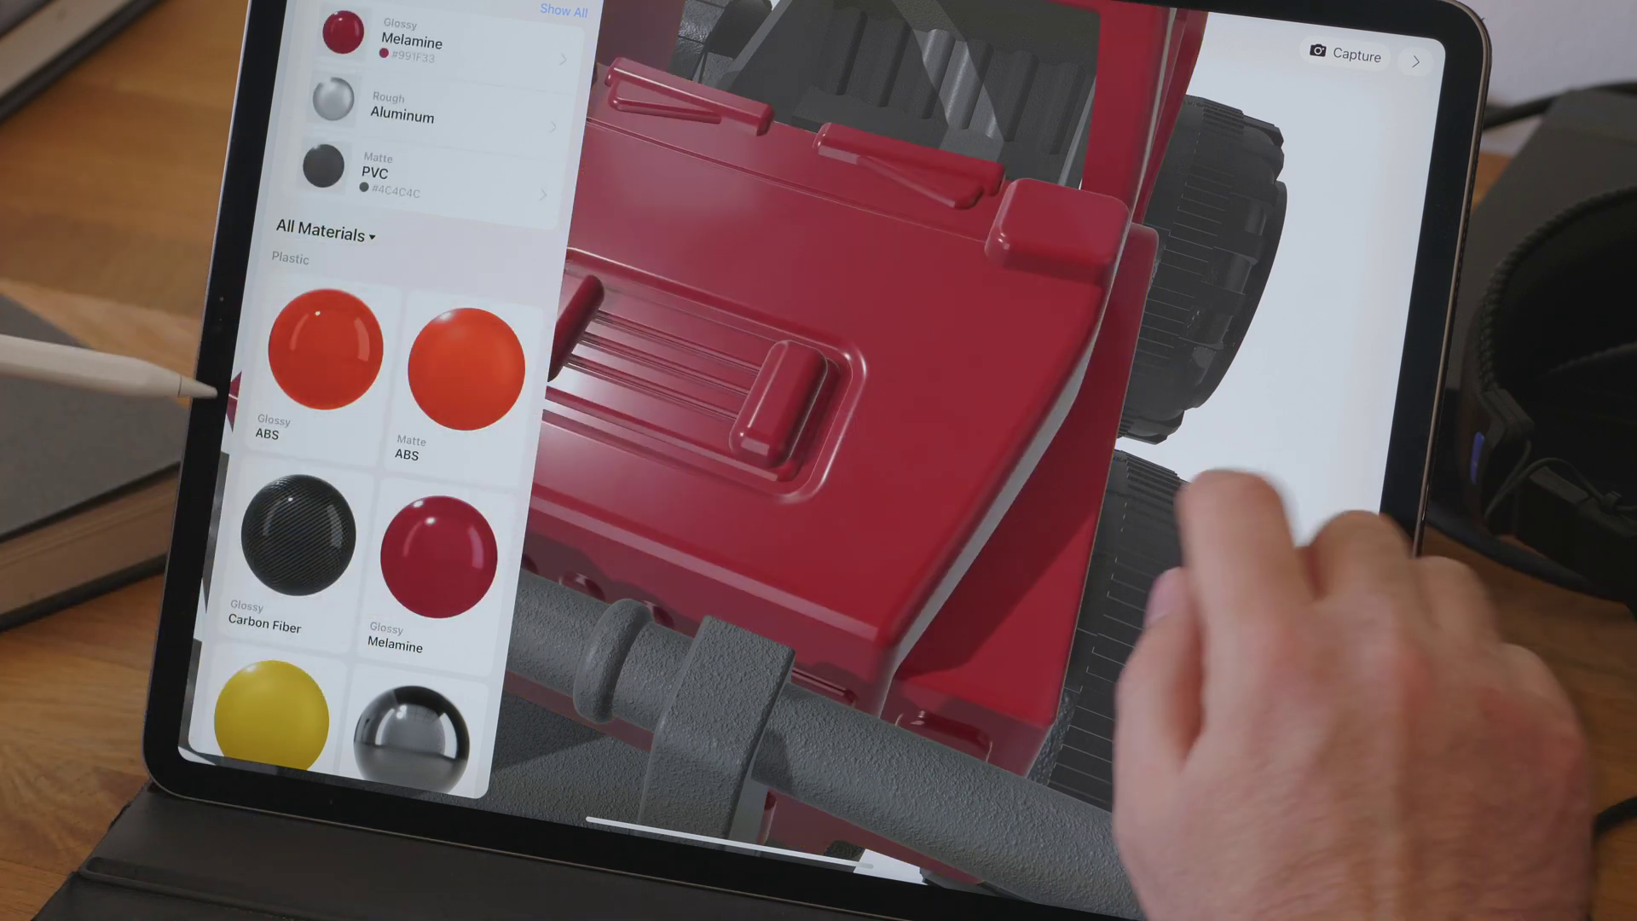
pyautogui.moveTo(1205, 548); pyautogui.dragTo(1114, 548)
# Give the ice-cream scoop Matte Transparent Polypropylene.
pyautogui.scroll(-4, 256, 384)
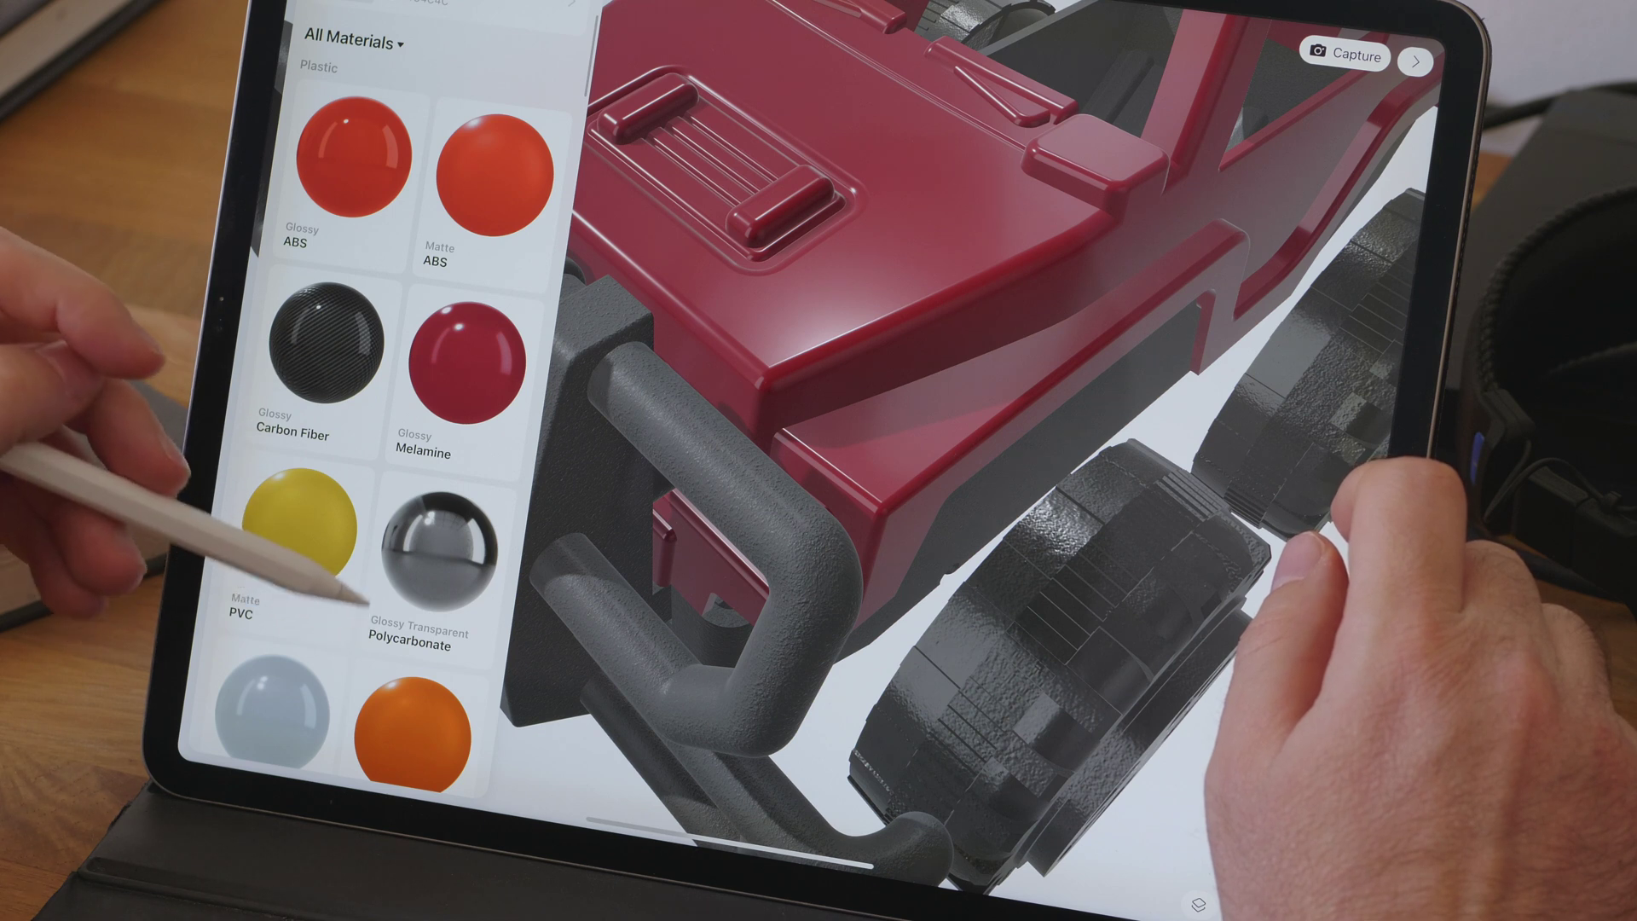
pyautogui.scroll(-3, 366, 580)
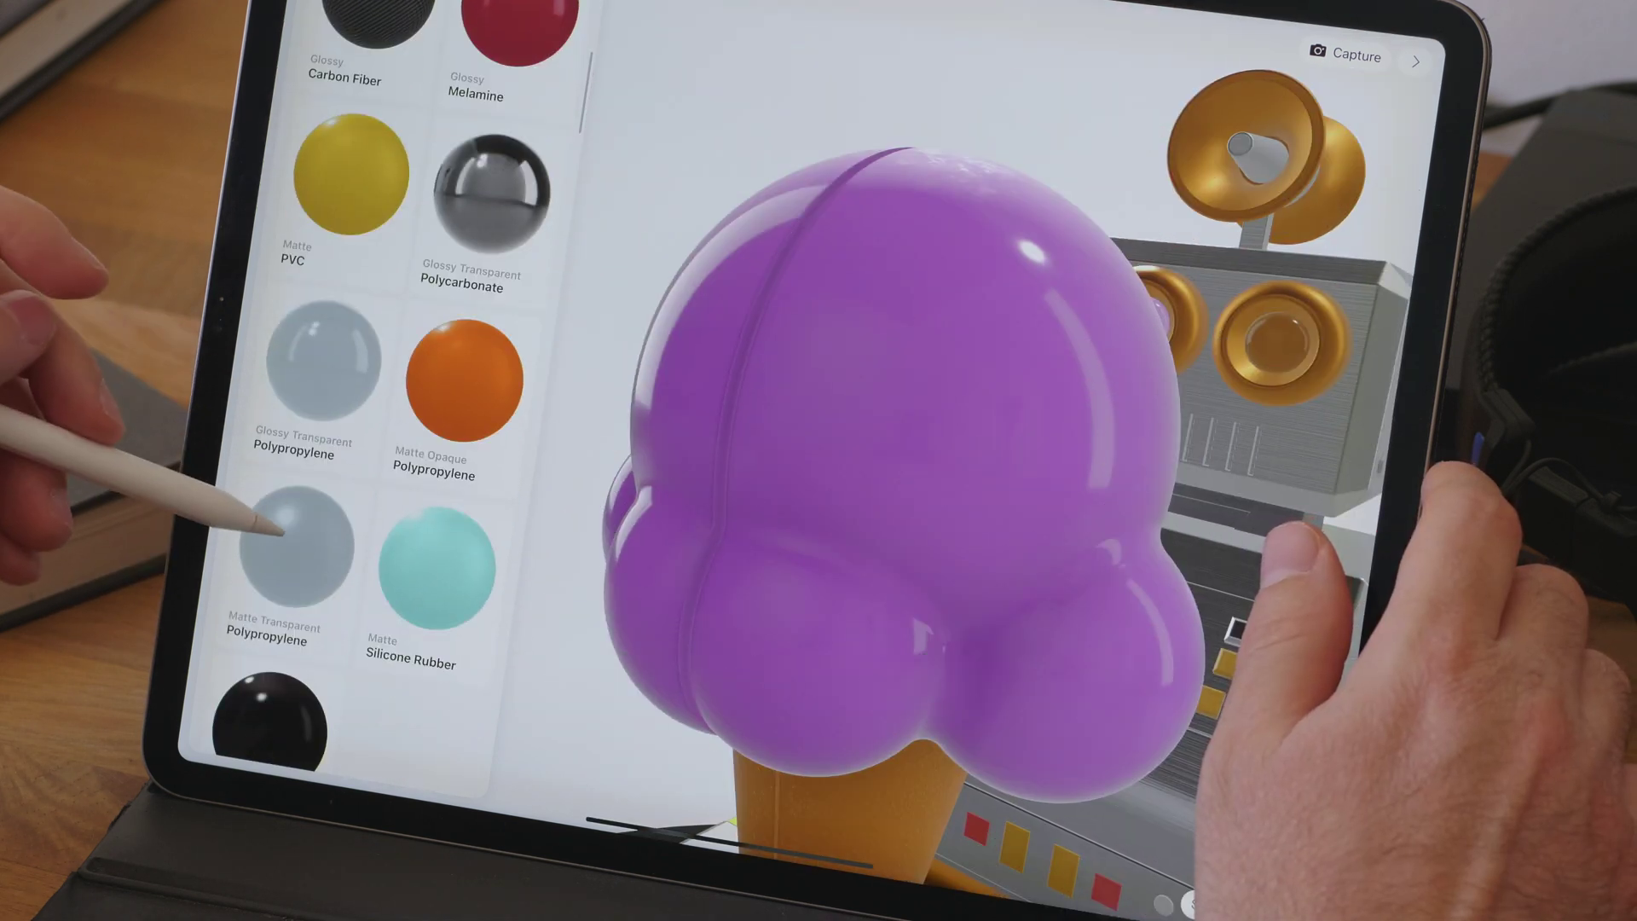
pyautogui.moveTo(289, 536)
pyautogui.mouseDown()
pyautogui.moveTo(375, 461)
pyautogui.moveTo(749, 366)
pyautogui.moveTo(848, 369)
pyautogui.moveTo(856, 386)
pyautogui.mouseUp()
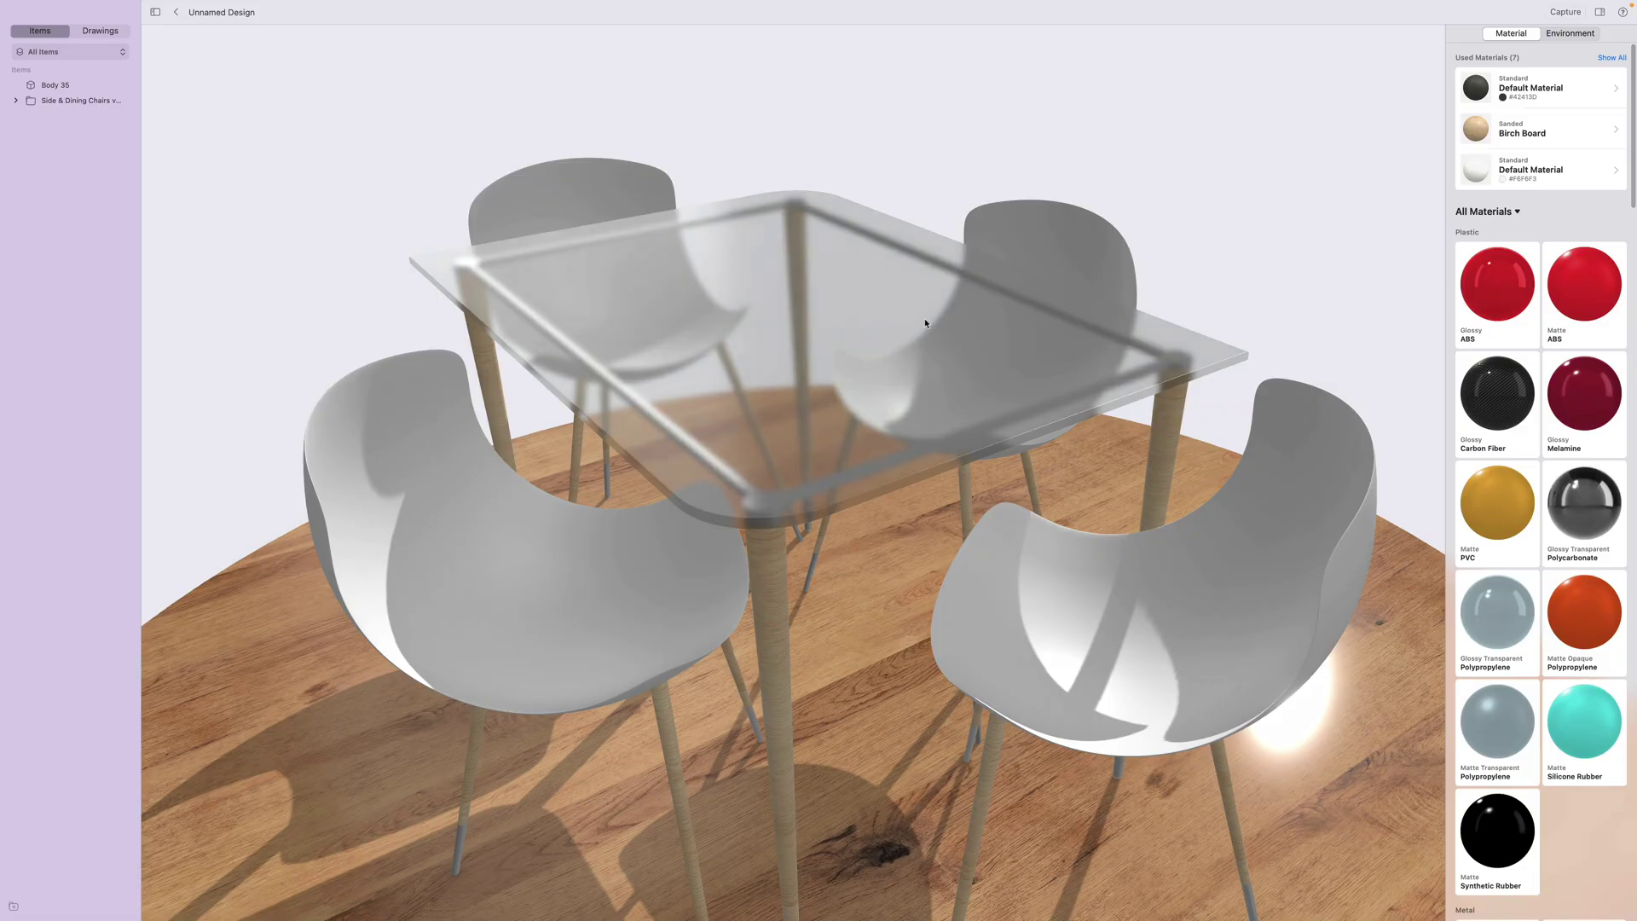
# Filter to Glass and try clear and translucent, thick and thin glass on the tabletop, ending with Translucent Glass - Thin.
pyautogui.hscroll(-5, 938, 320)
pyautogui.hscroll(-10, 948, 330)
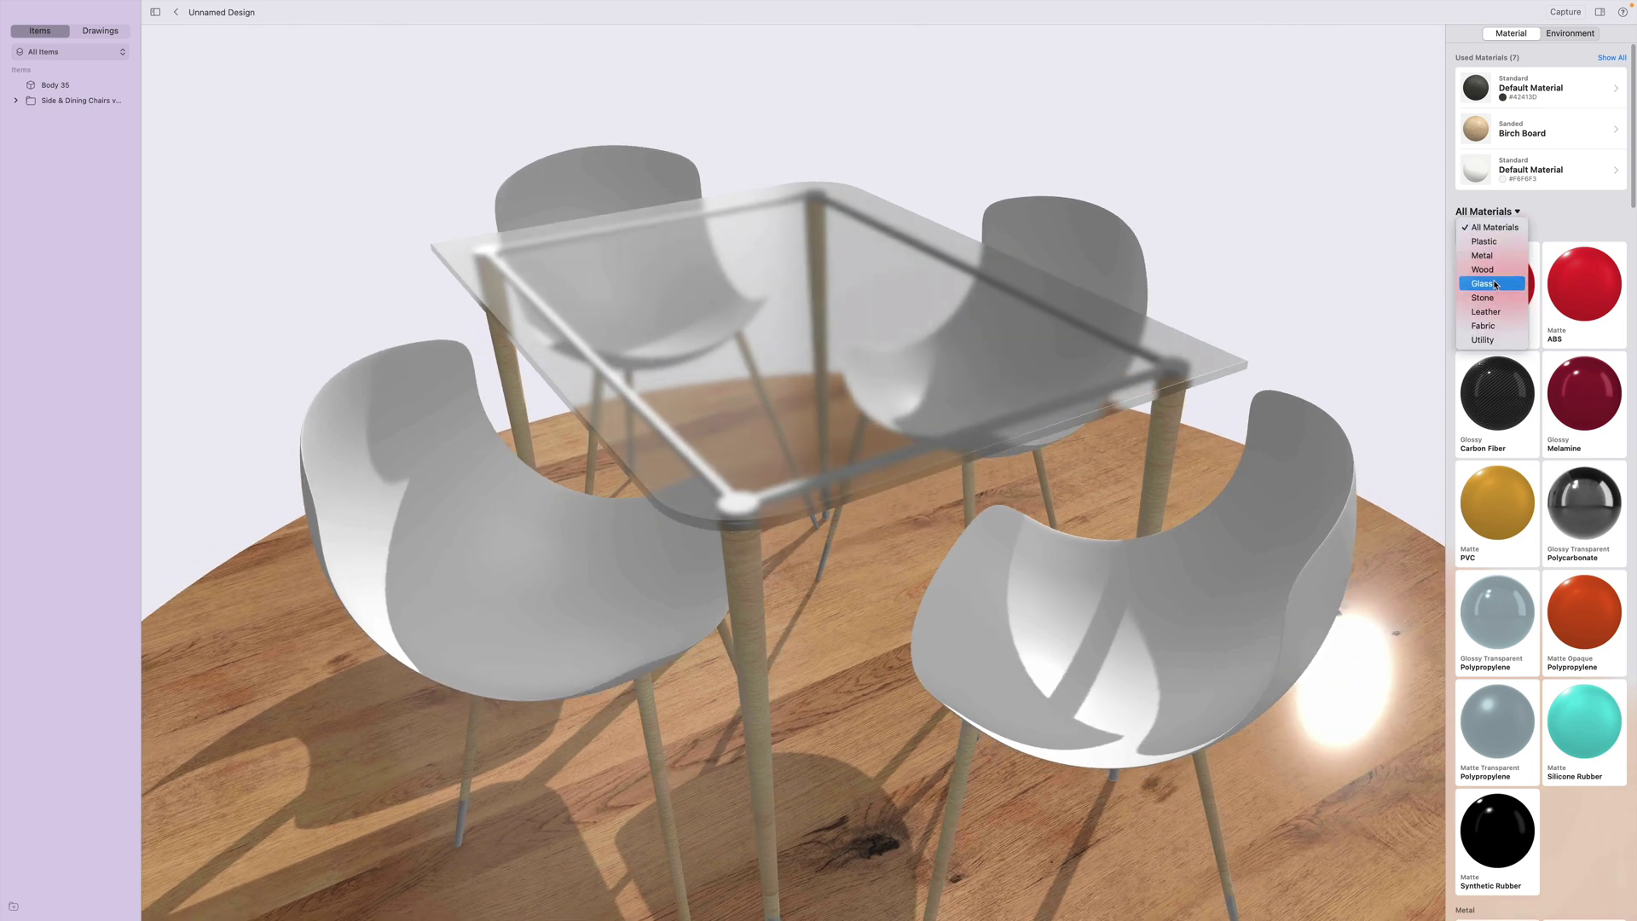
pyautogui.click(1494, 284)
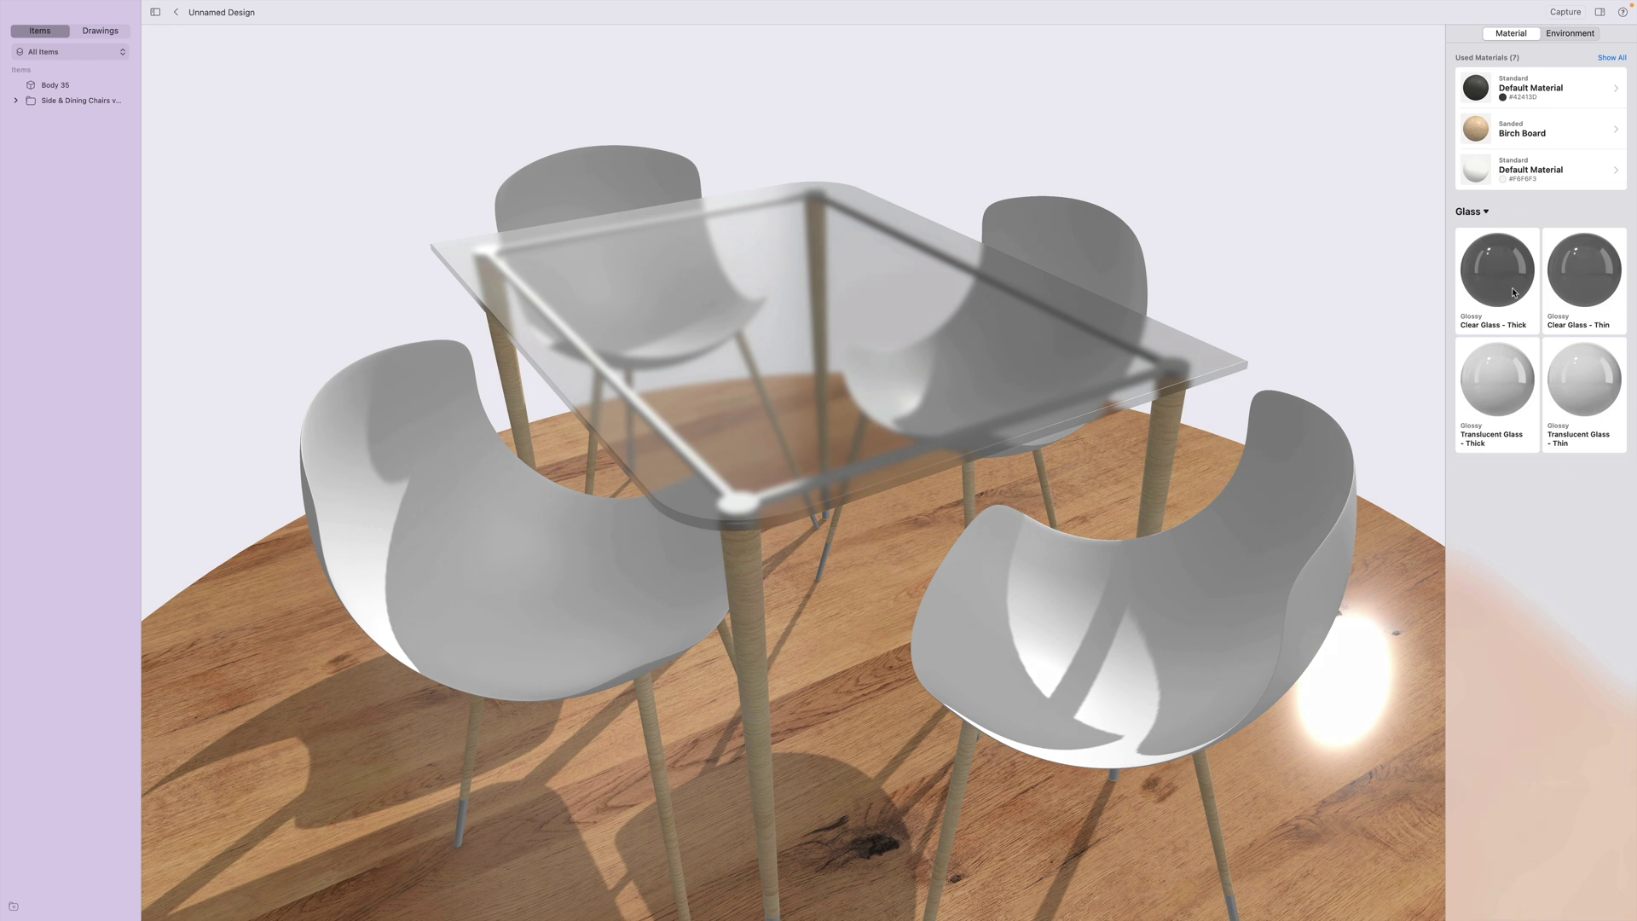
pyautogui.moveTo(977, 315); pyautogui.dragTo(959, 322)
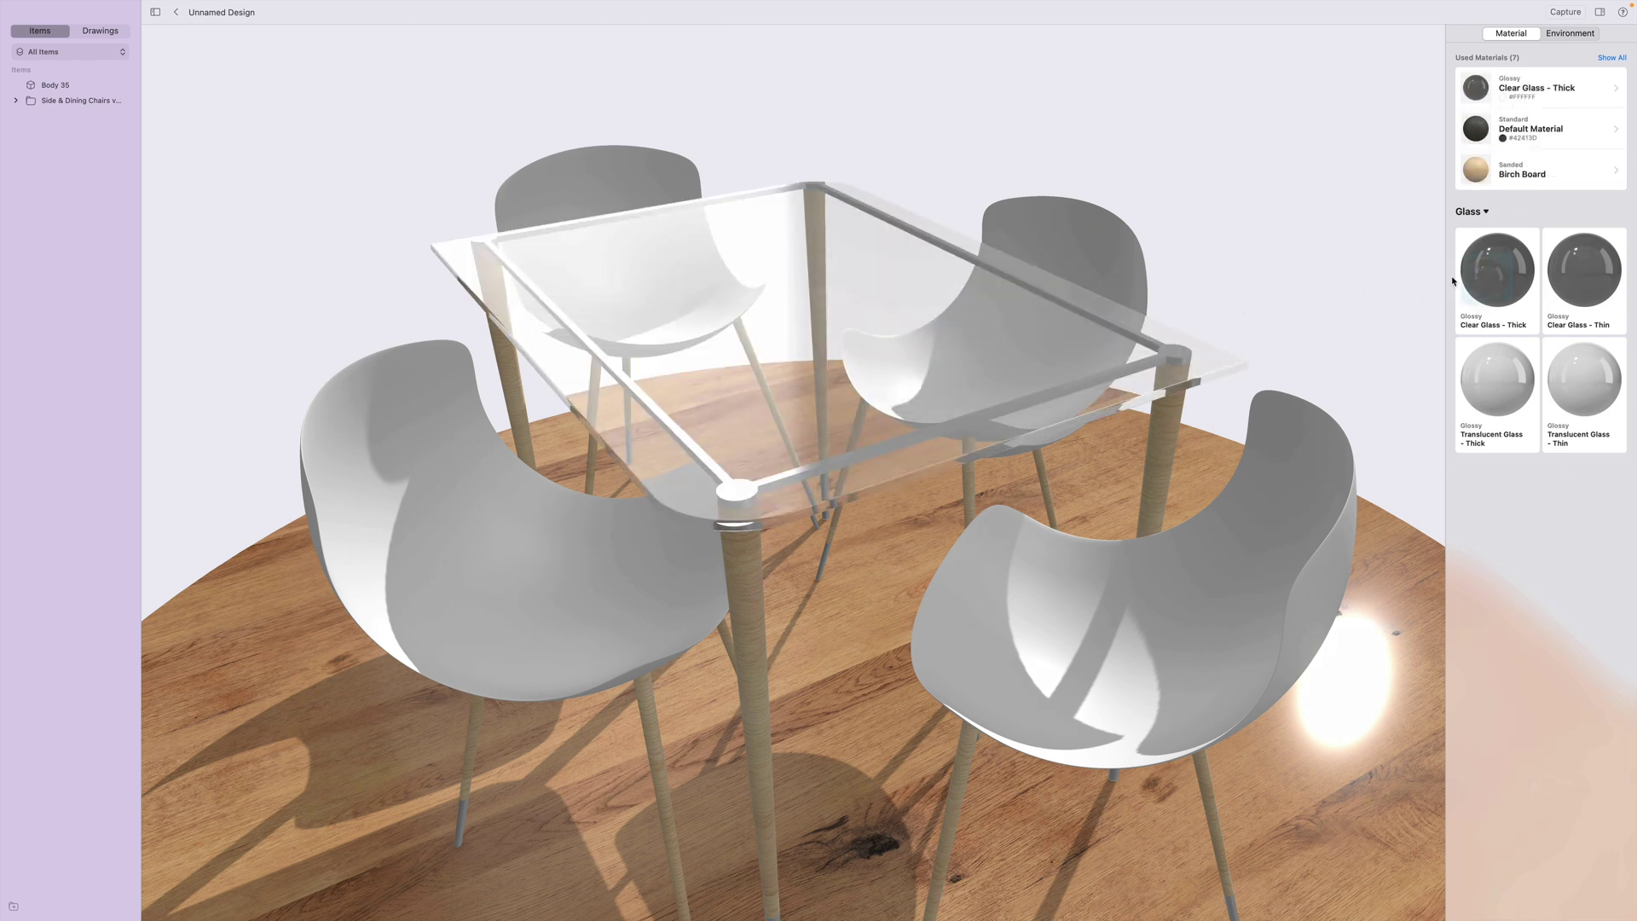
pyautogui.moveTo(1375, 280); pyautogui.dragTo(958, 318)
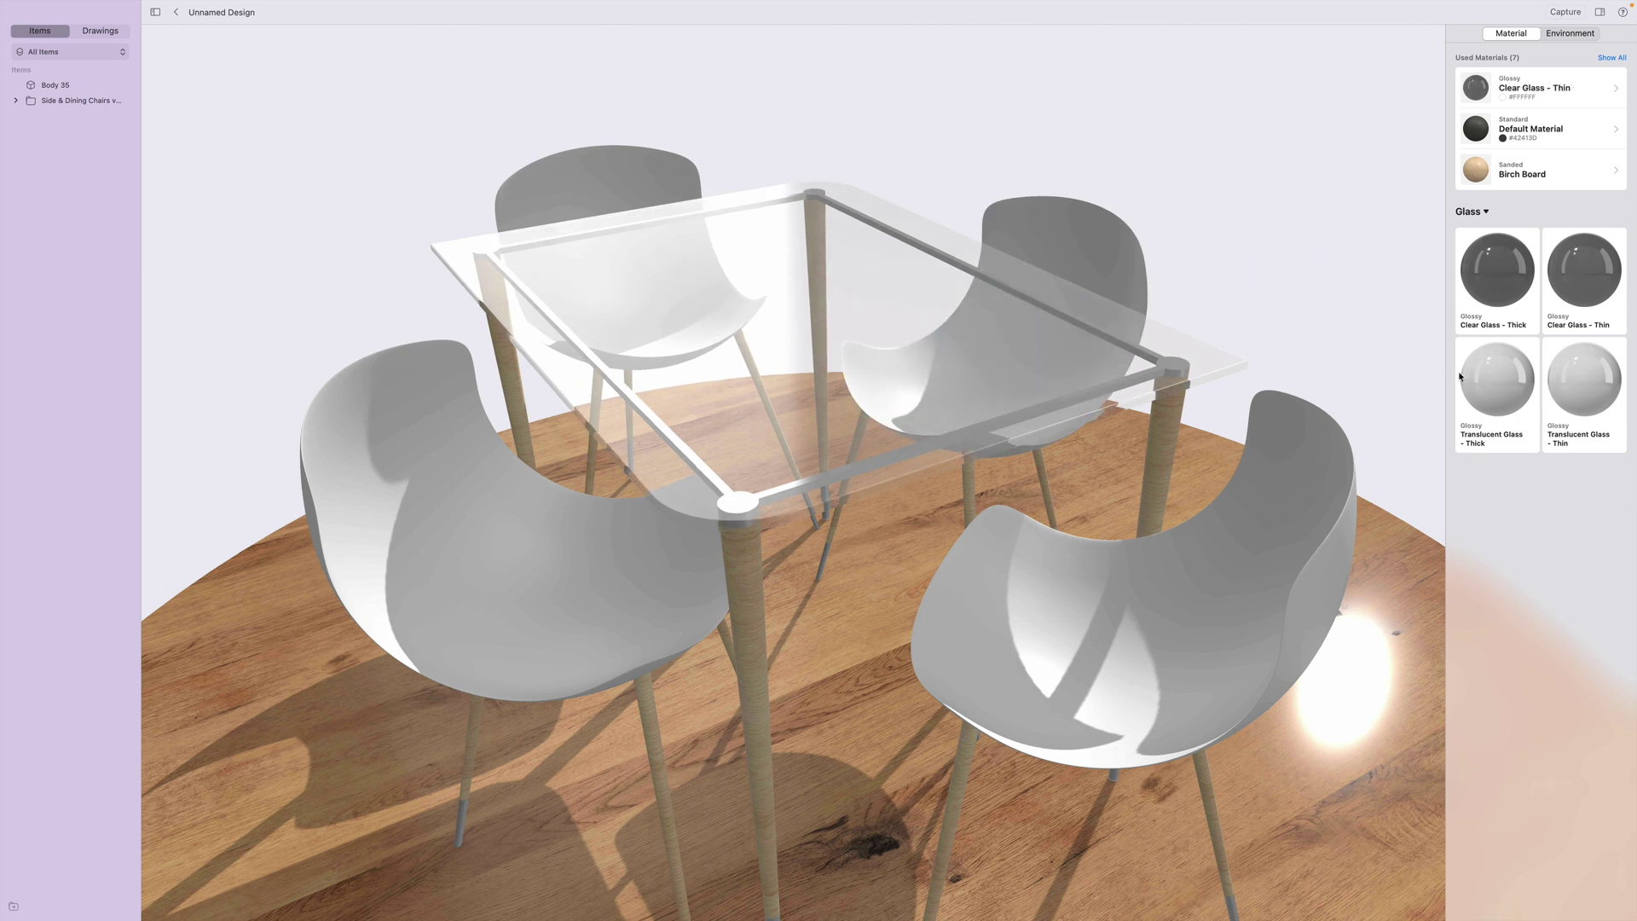
pyautogui.moveTo(1113, 333); pyautogui.dragTo(973, 334)
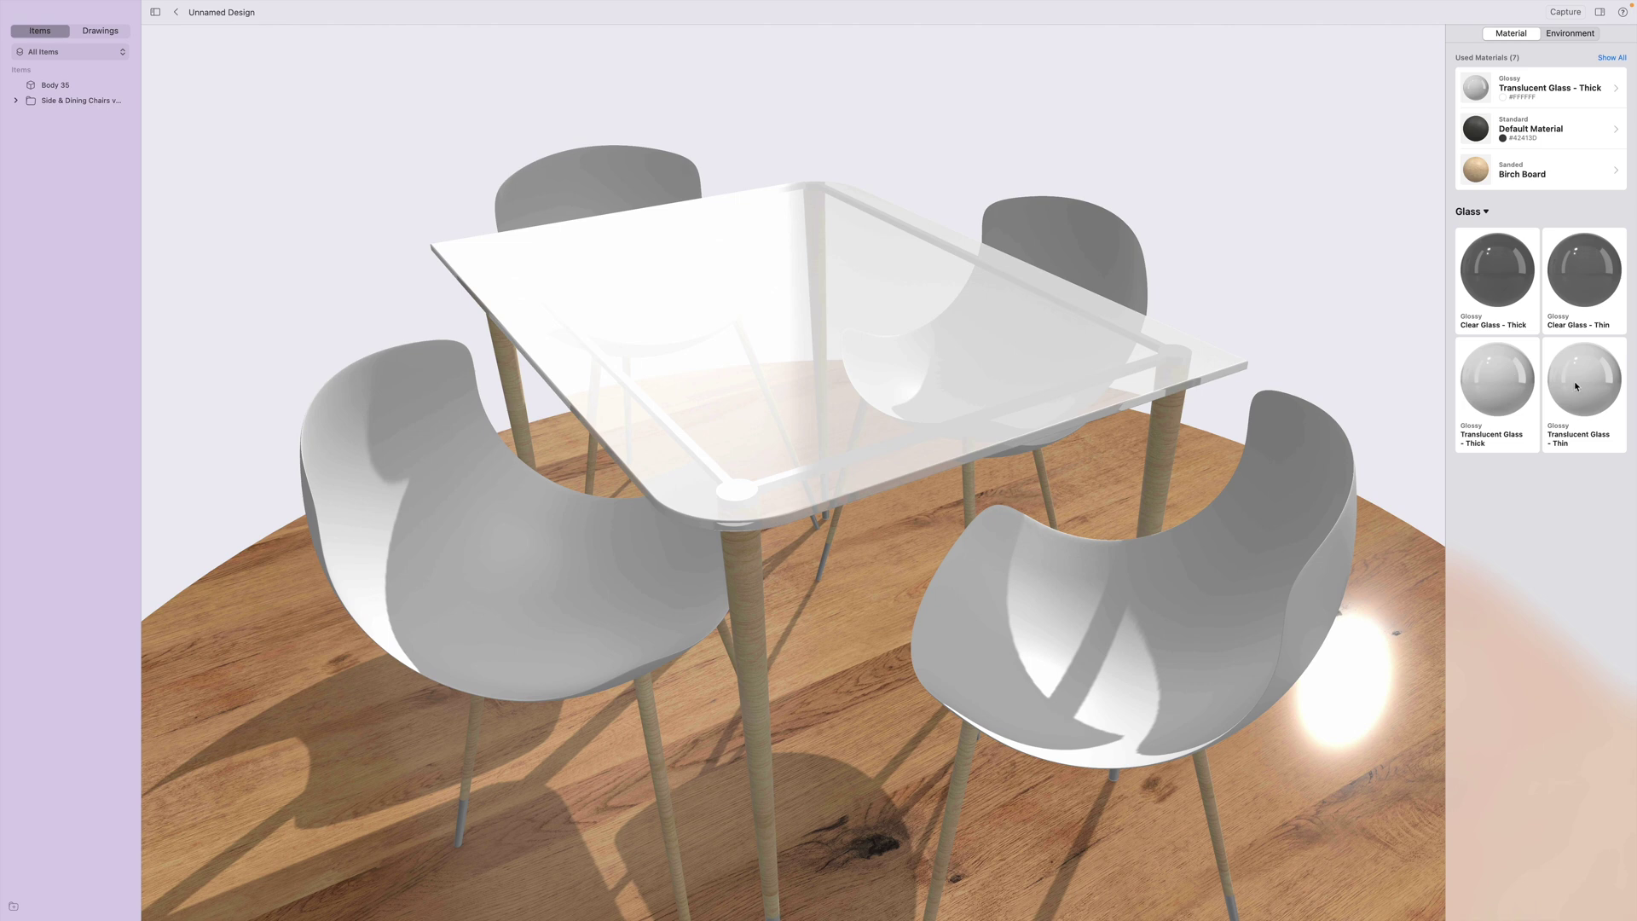
pyautogui.moveTo(1571, 385); pyautogui.dragTo(972, 333)
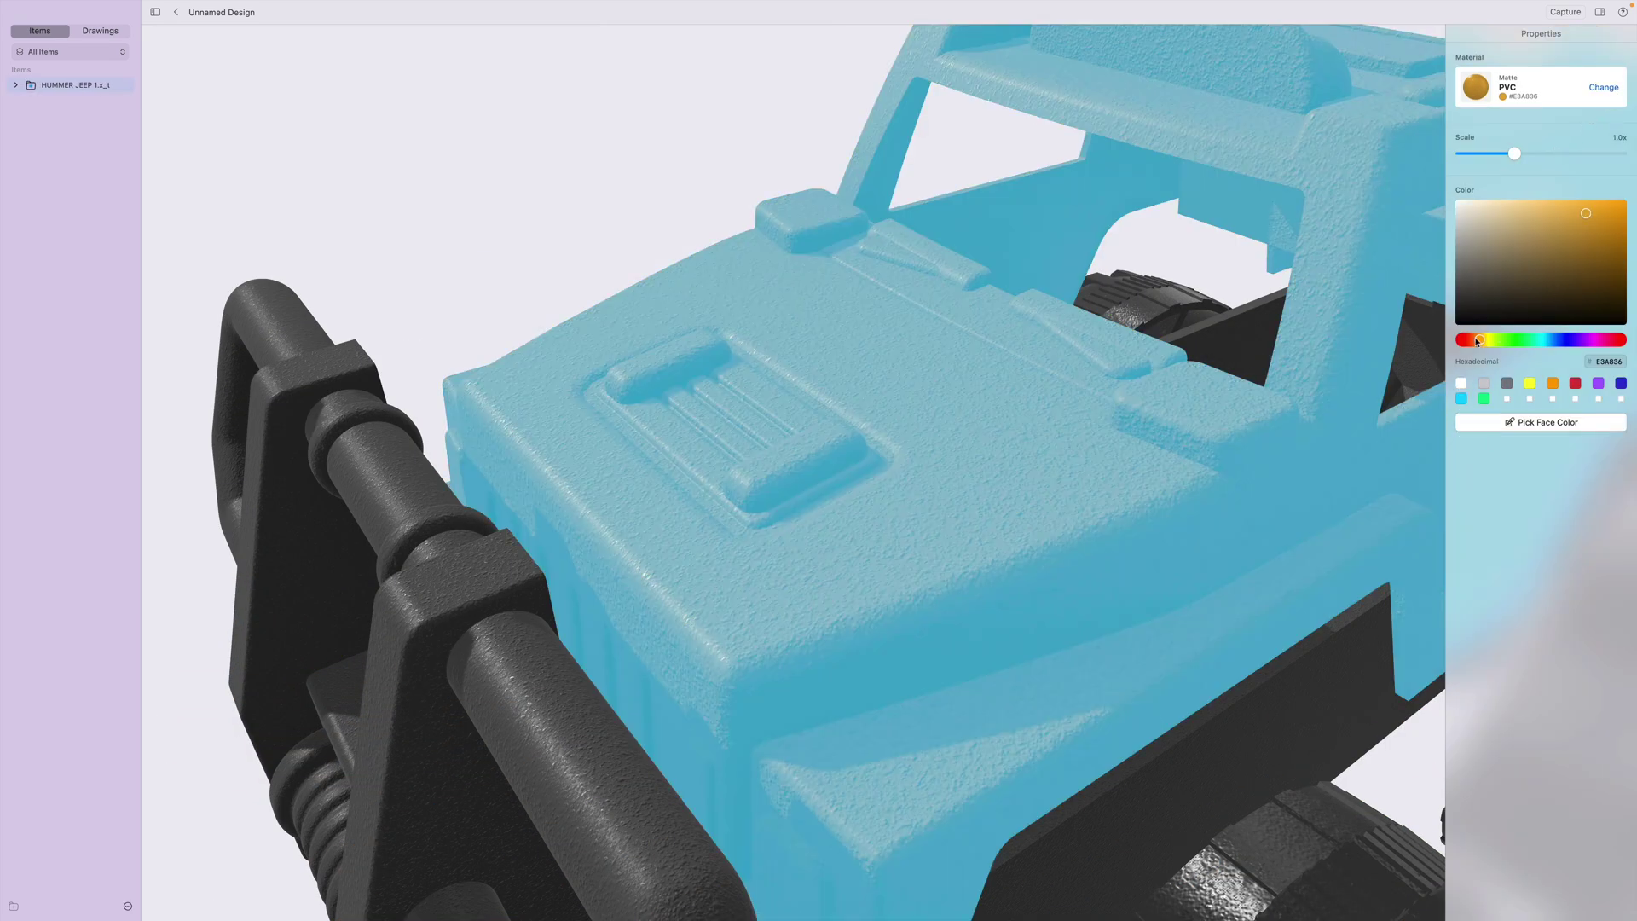
# Shift the jeep body colour to blue, shrink its PVC scale, then apply Oak Board to the disc.
pyautogui.moveTo(1478, 340); pyautogui.dragTo(1561, 342)
pyautogui.moveTo(1514, 154); pyautogui.dragTo(1474, 171)
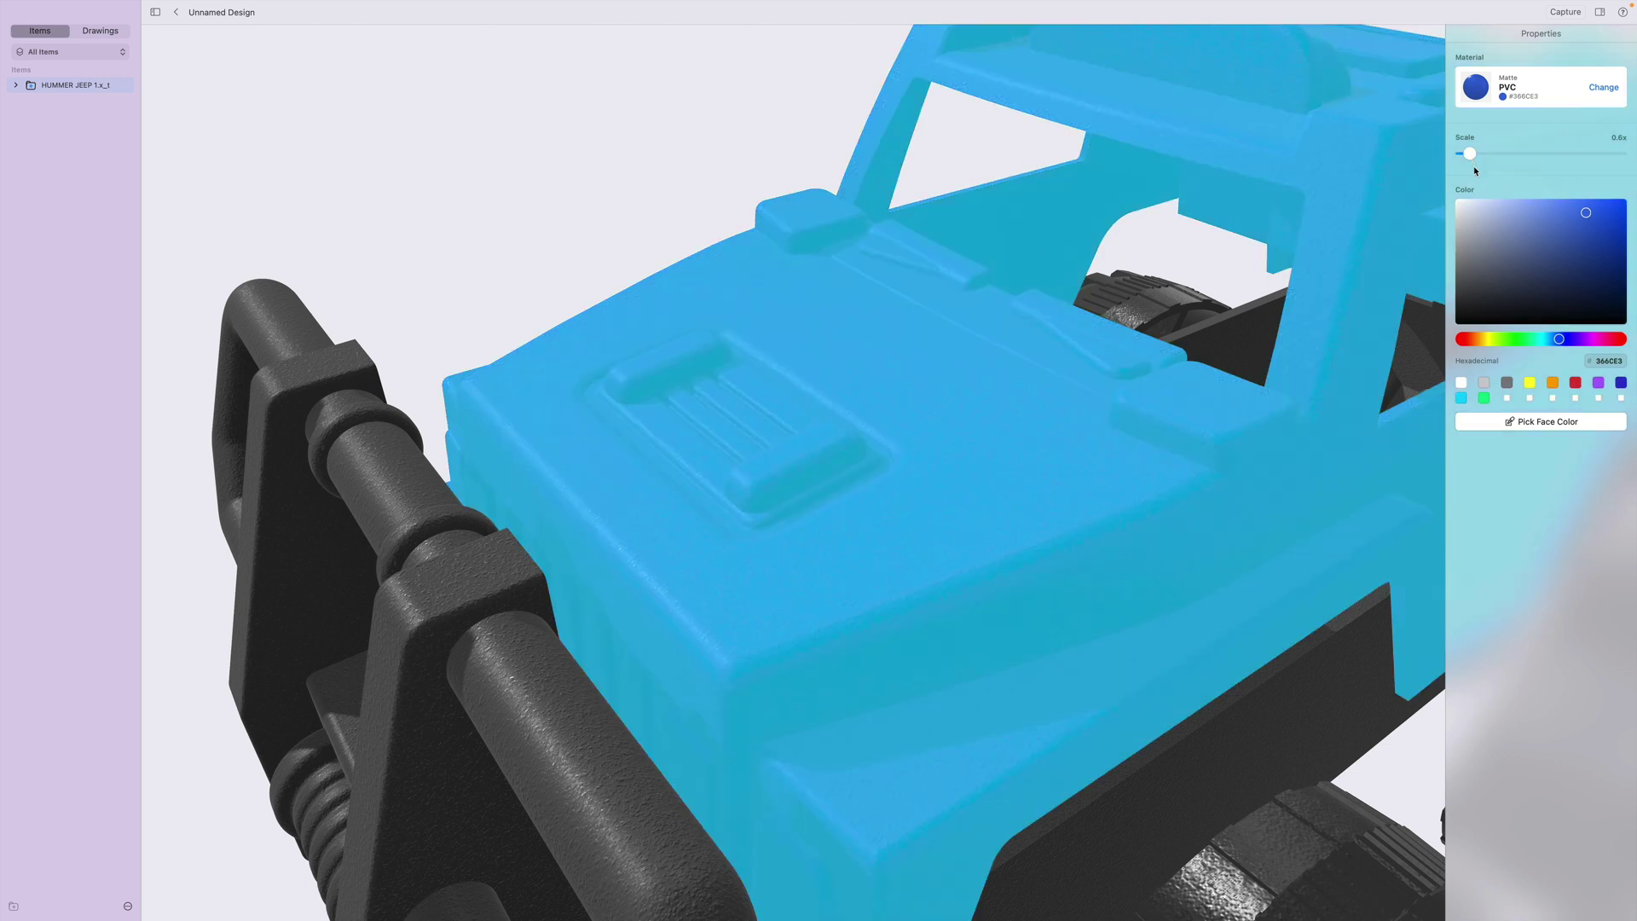
pyautogui.click(715, 156)
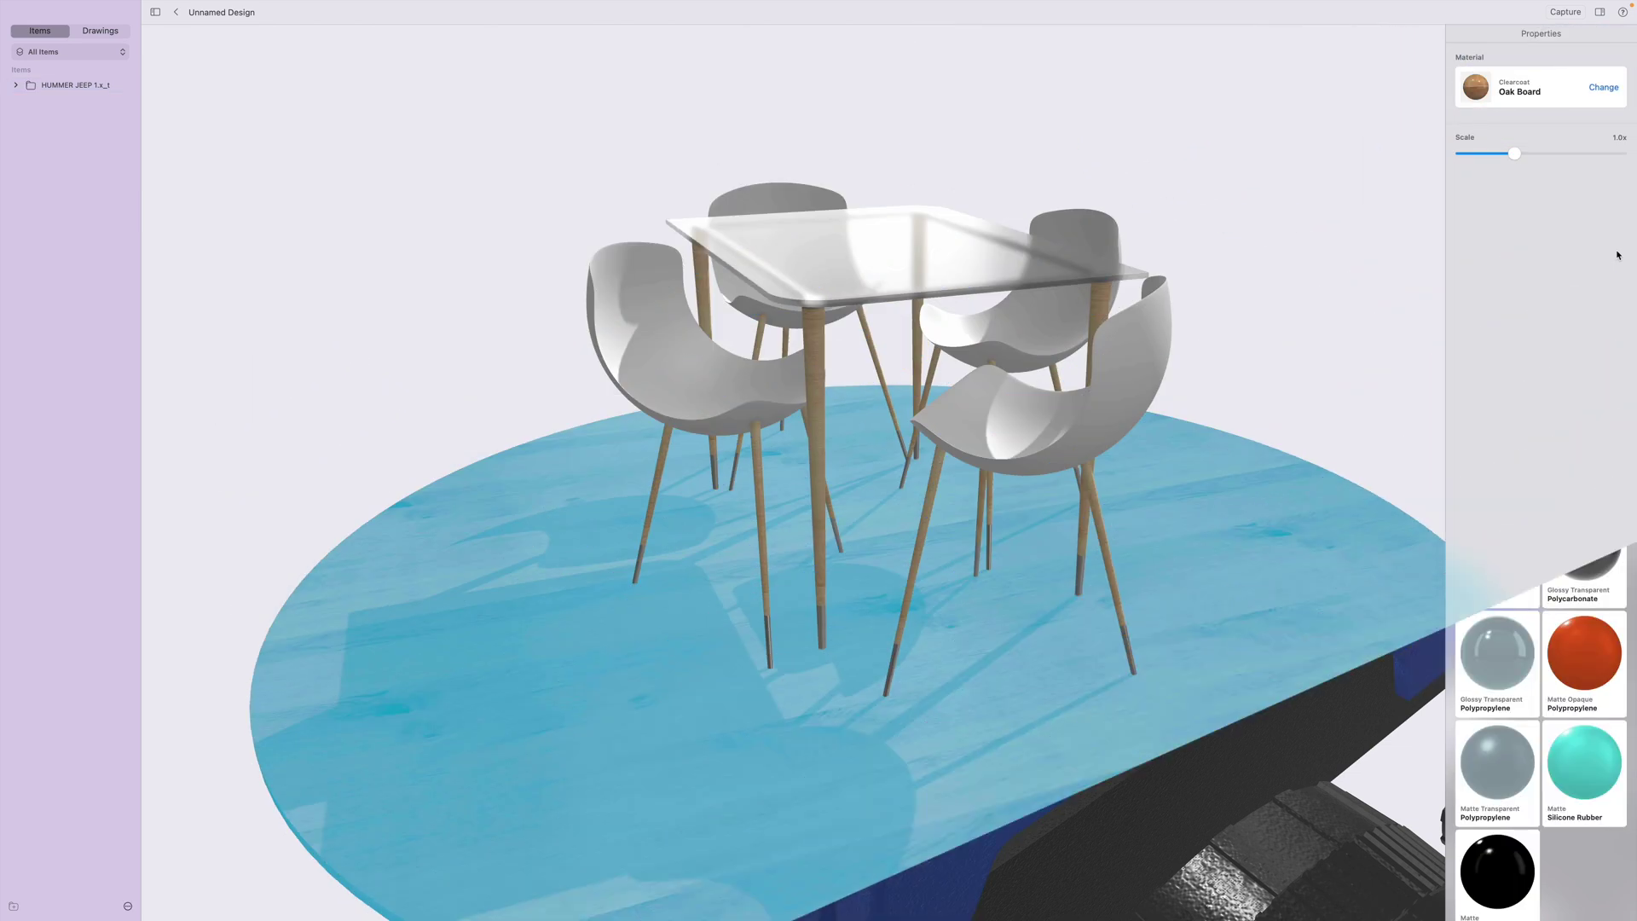
pyautogui.moveTo(1526, 154)
pyautogui.mouseDown()
pyautogui.moveTo(1459, 157)
pyautogui.moveTo(1509, 157)
pyautogui.mouseUp()
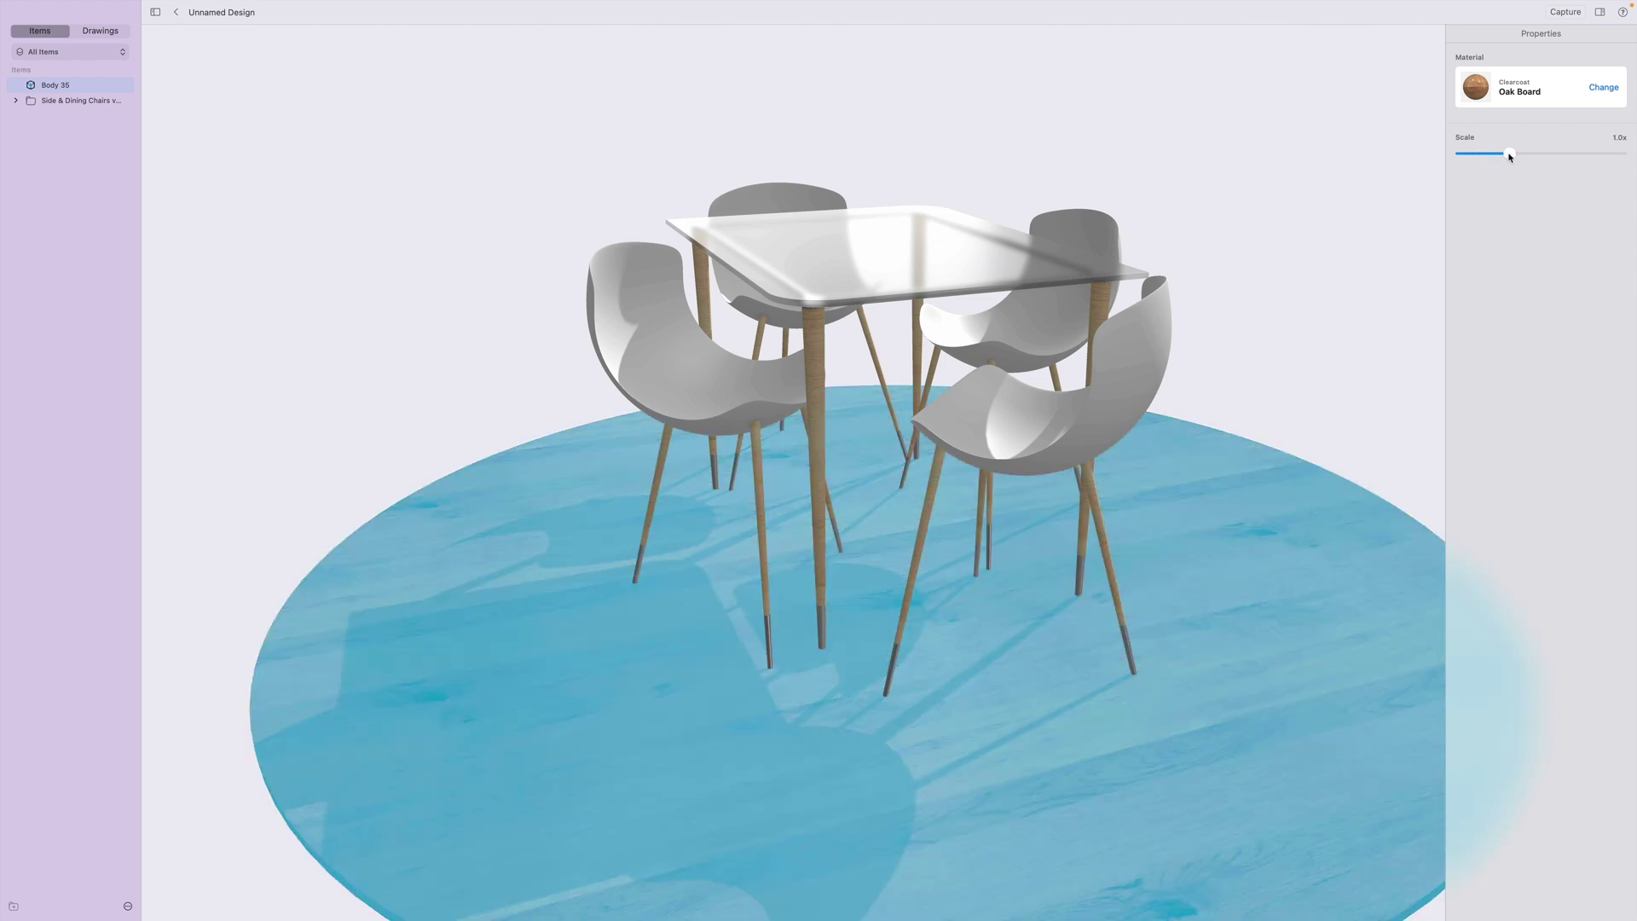
# Change the floor disc to Stone > Marble - Black at 0.5x texture scale.
pyautogui.click(1604, 88)
pyautogui.scroll(-8, 1580, 165)
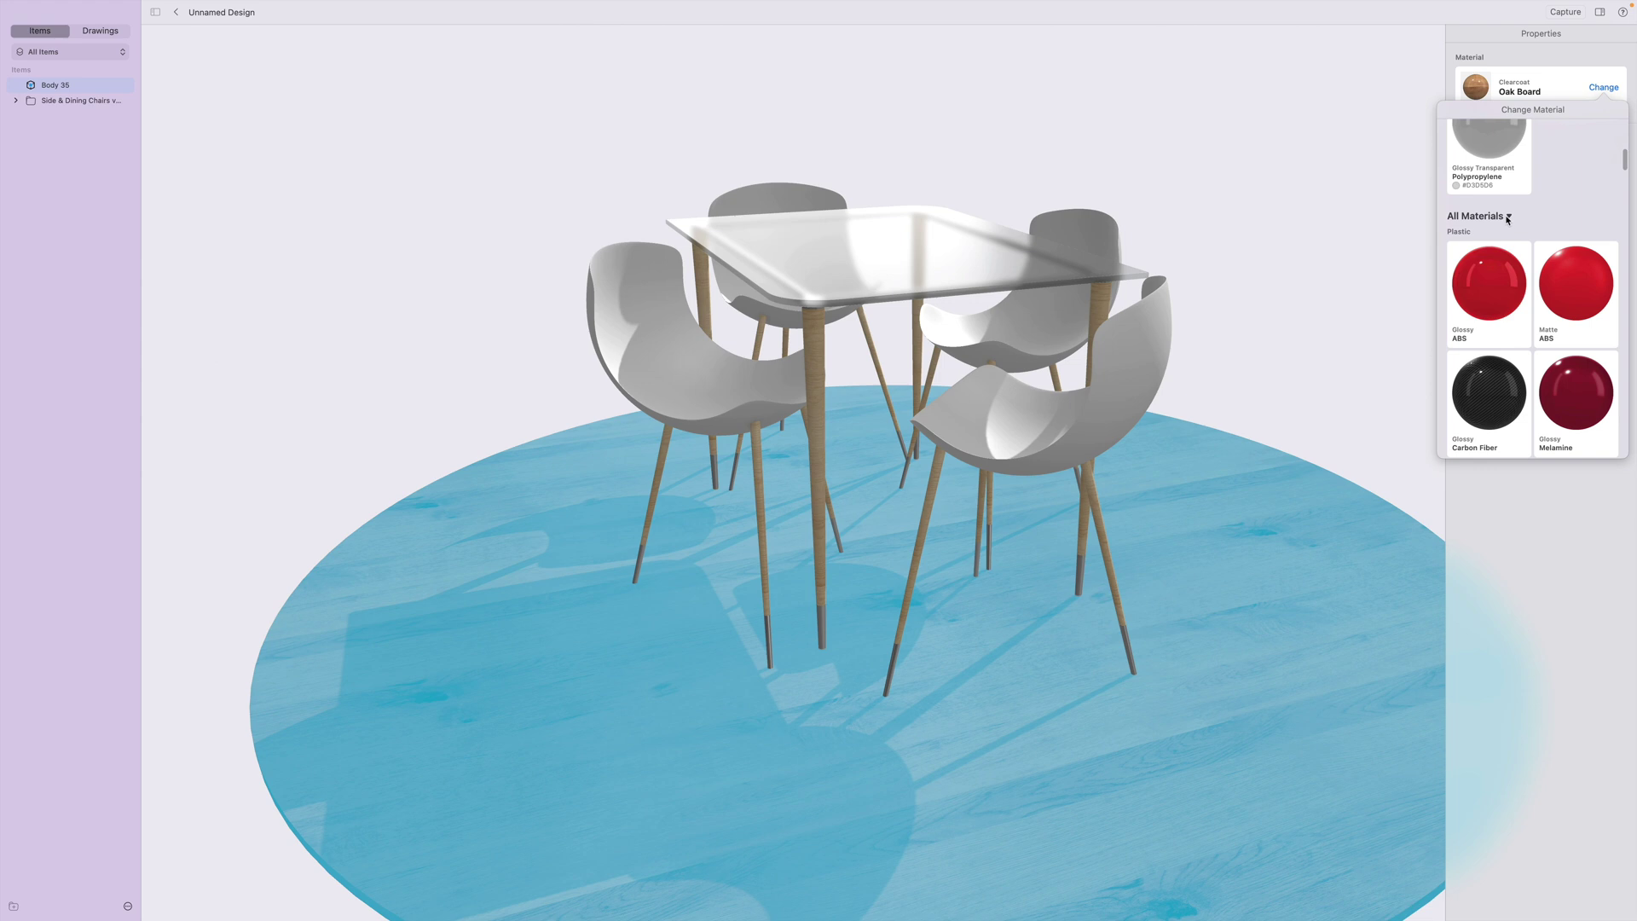
pyautogui.click(1474, 303)
pyautogui.click(1575, 298)
pyautogui.moveTo(1488, 298); pyautogui.dragTo(1280, 531)
pyautogui.click(1605, 84)
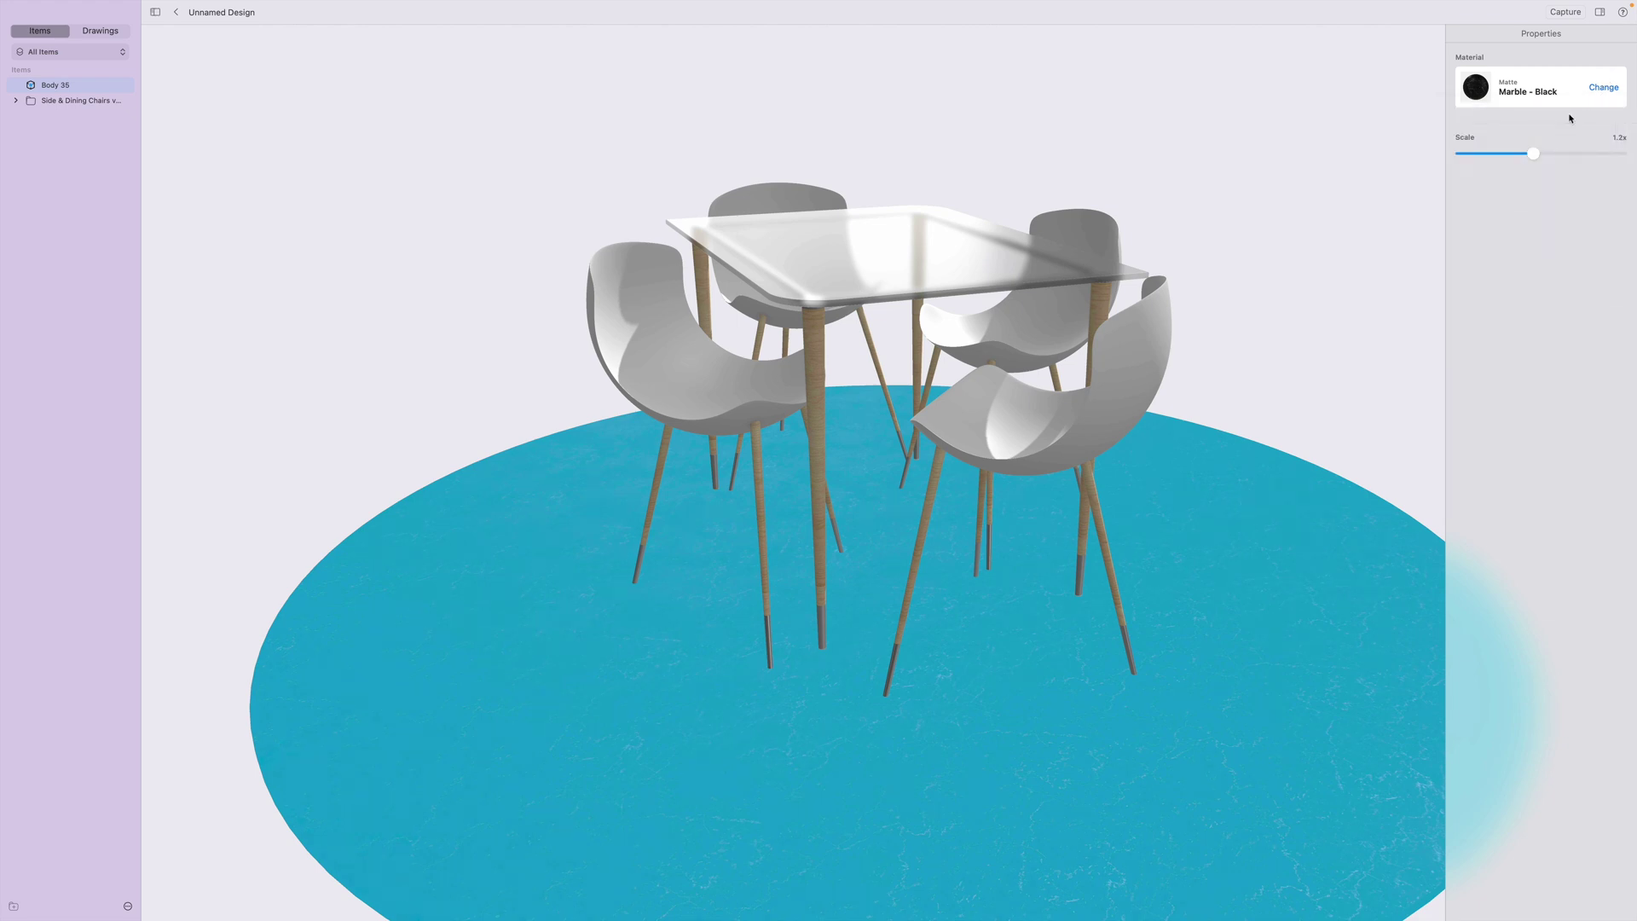
pyautogui.moveTo(1532, 157); pyautogui.dragTo(1624, 157)
# Deselect the disc and set the scene's solid background colour to deep blue.
pyautogui.press('Escape')
pyautogui.click(1568, 33)
pyautogui.click(1615, 88)
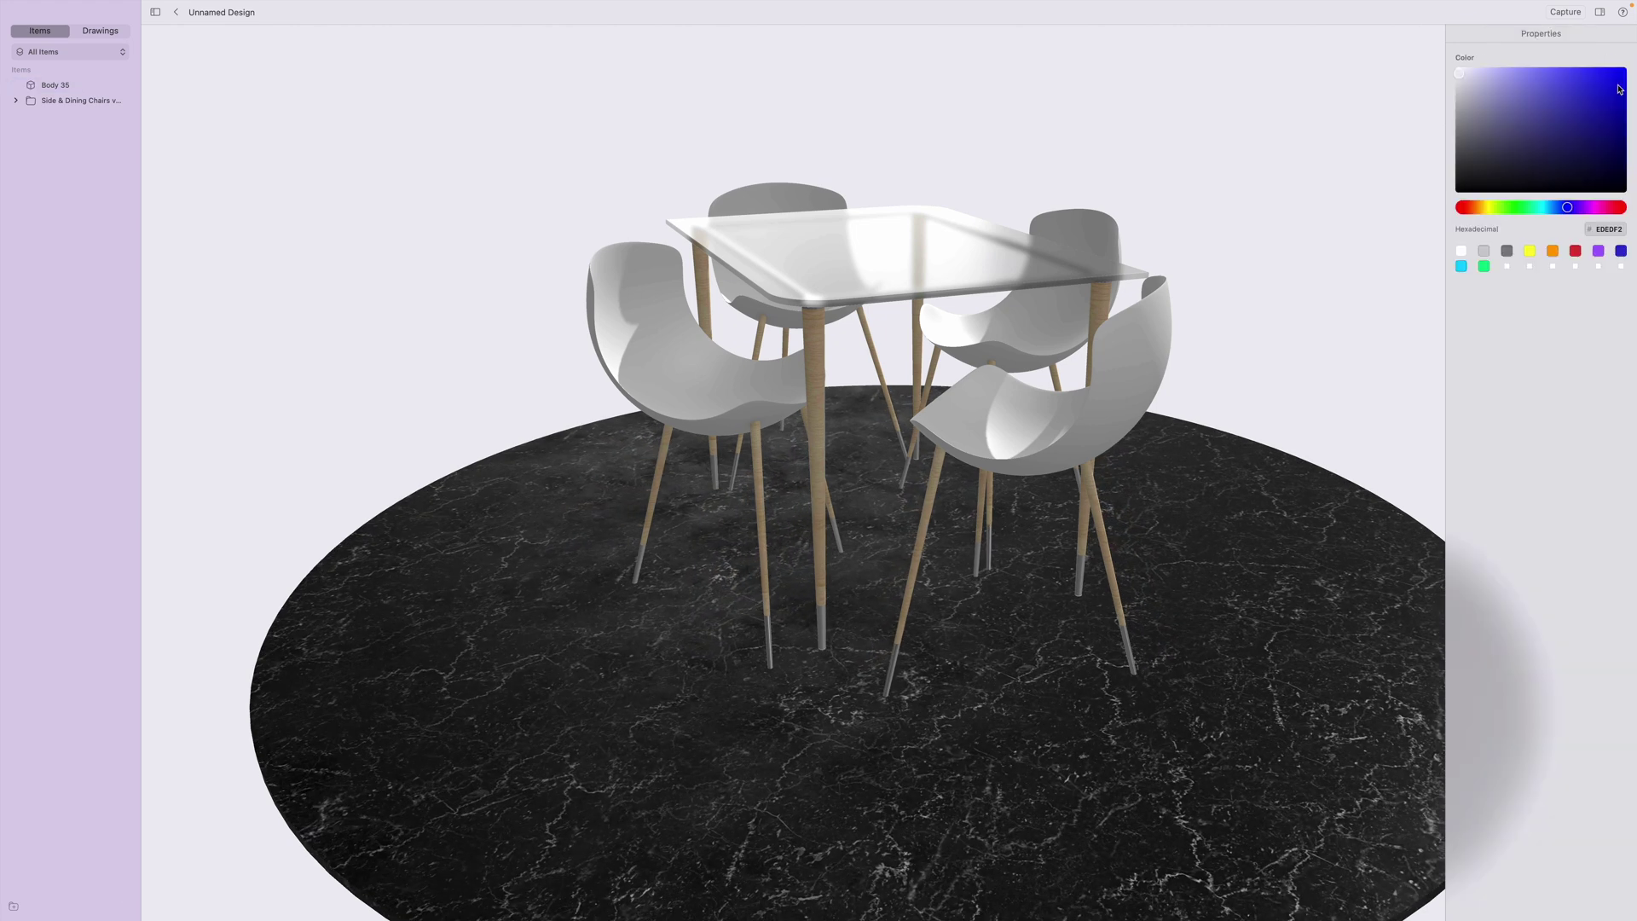
pyautogui.moveTo(1515, 87); pyautogui.dragTo(1455, 80)
pyautogui.click(1388, 101)
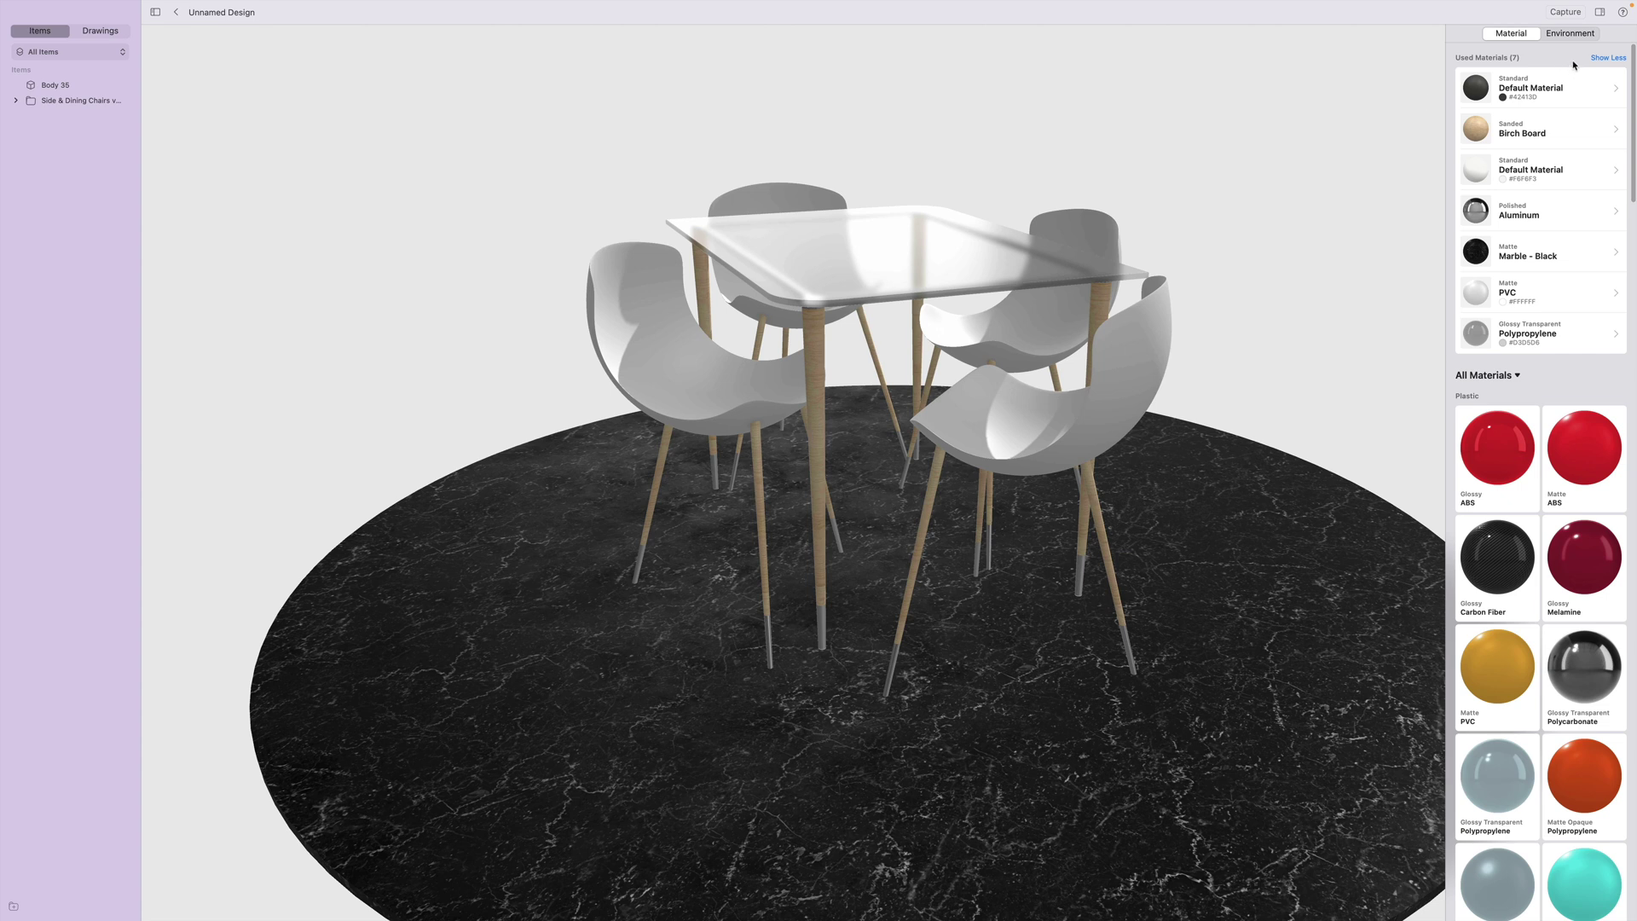
pyautogui.click(1567, 34)
# Switch the scene background to Transparent.
pyautogui.click(1532, 279)
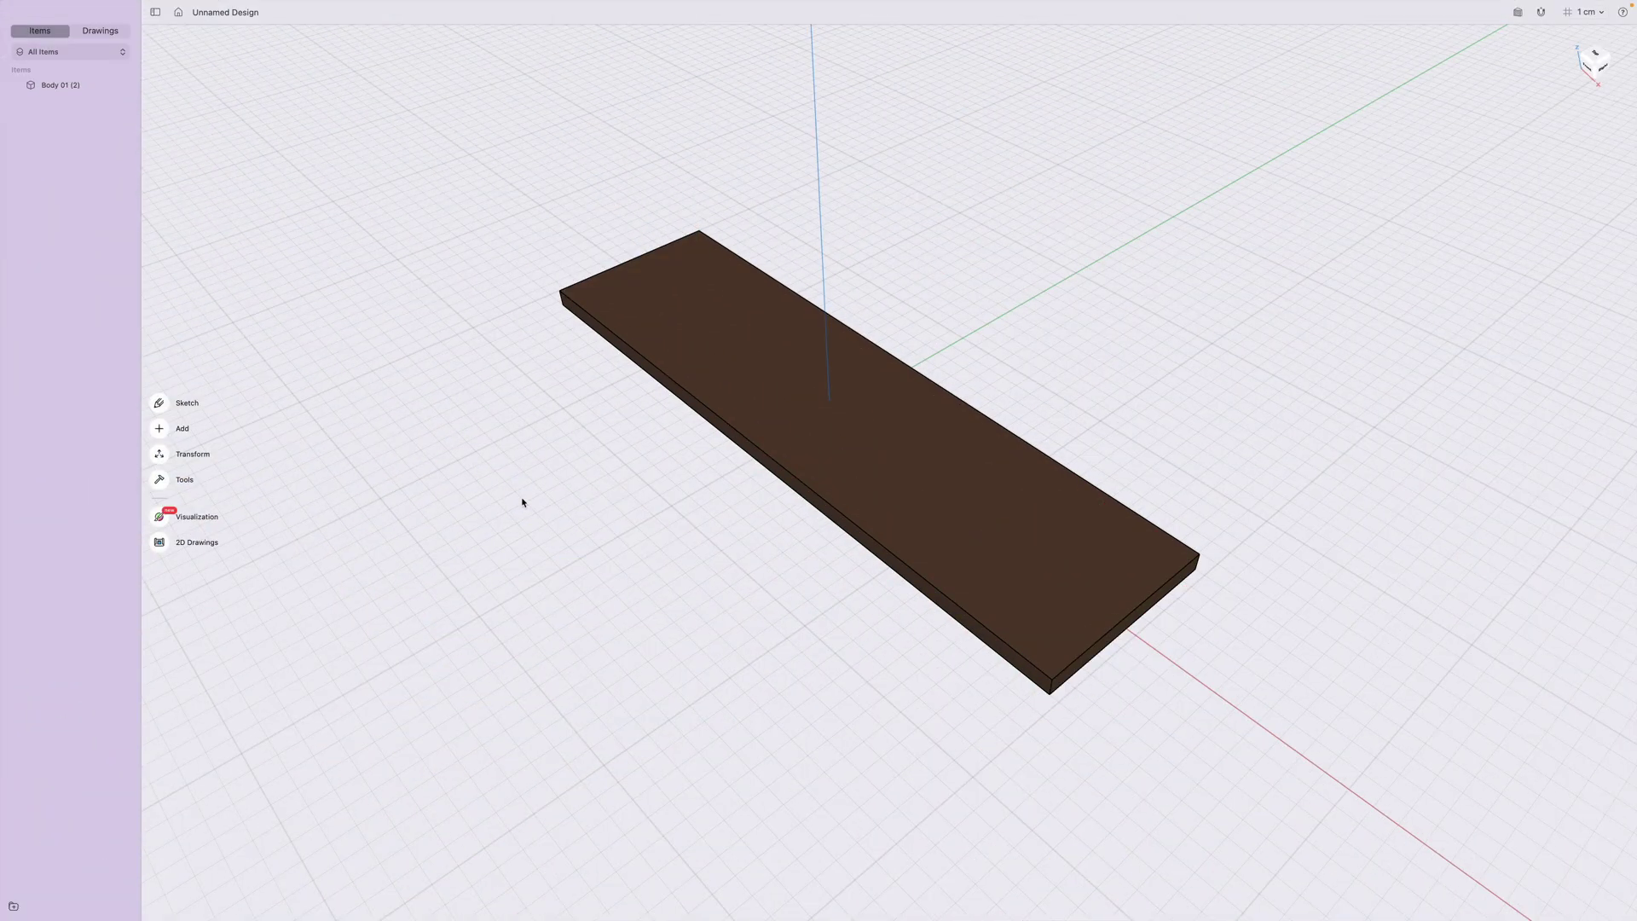
# Rotate the plank 90° about the vertical axis and preview its American Walnut Board texture.
pyautogui.click(160, 516)
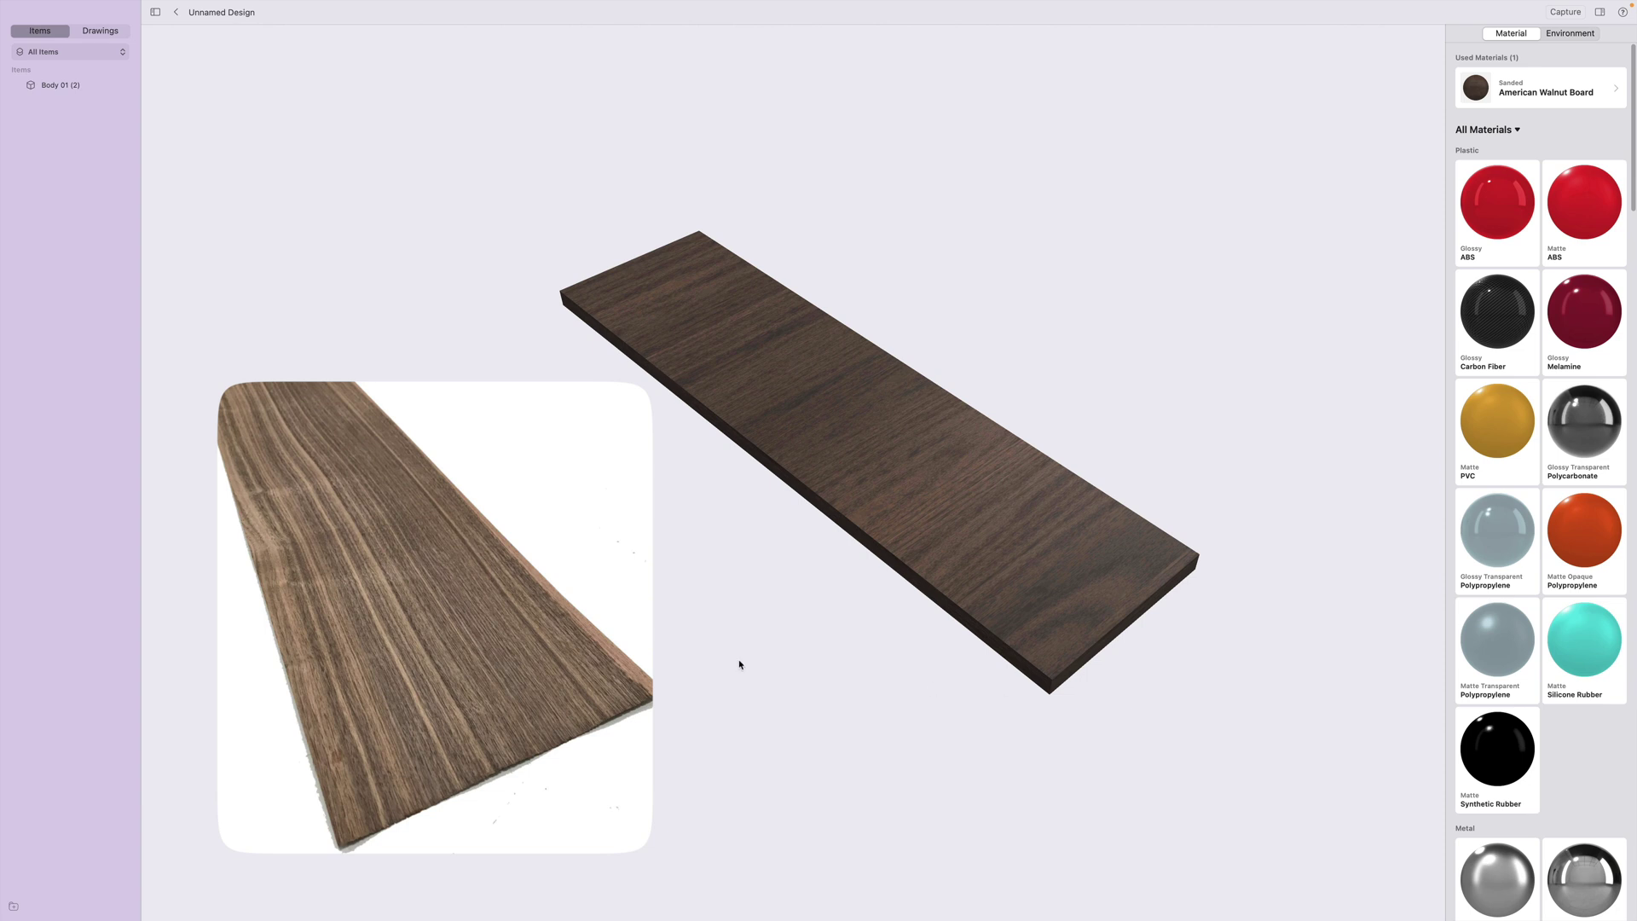
pyautogui.click(176, 13)
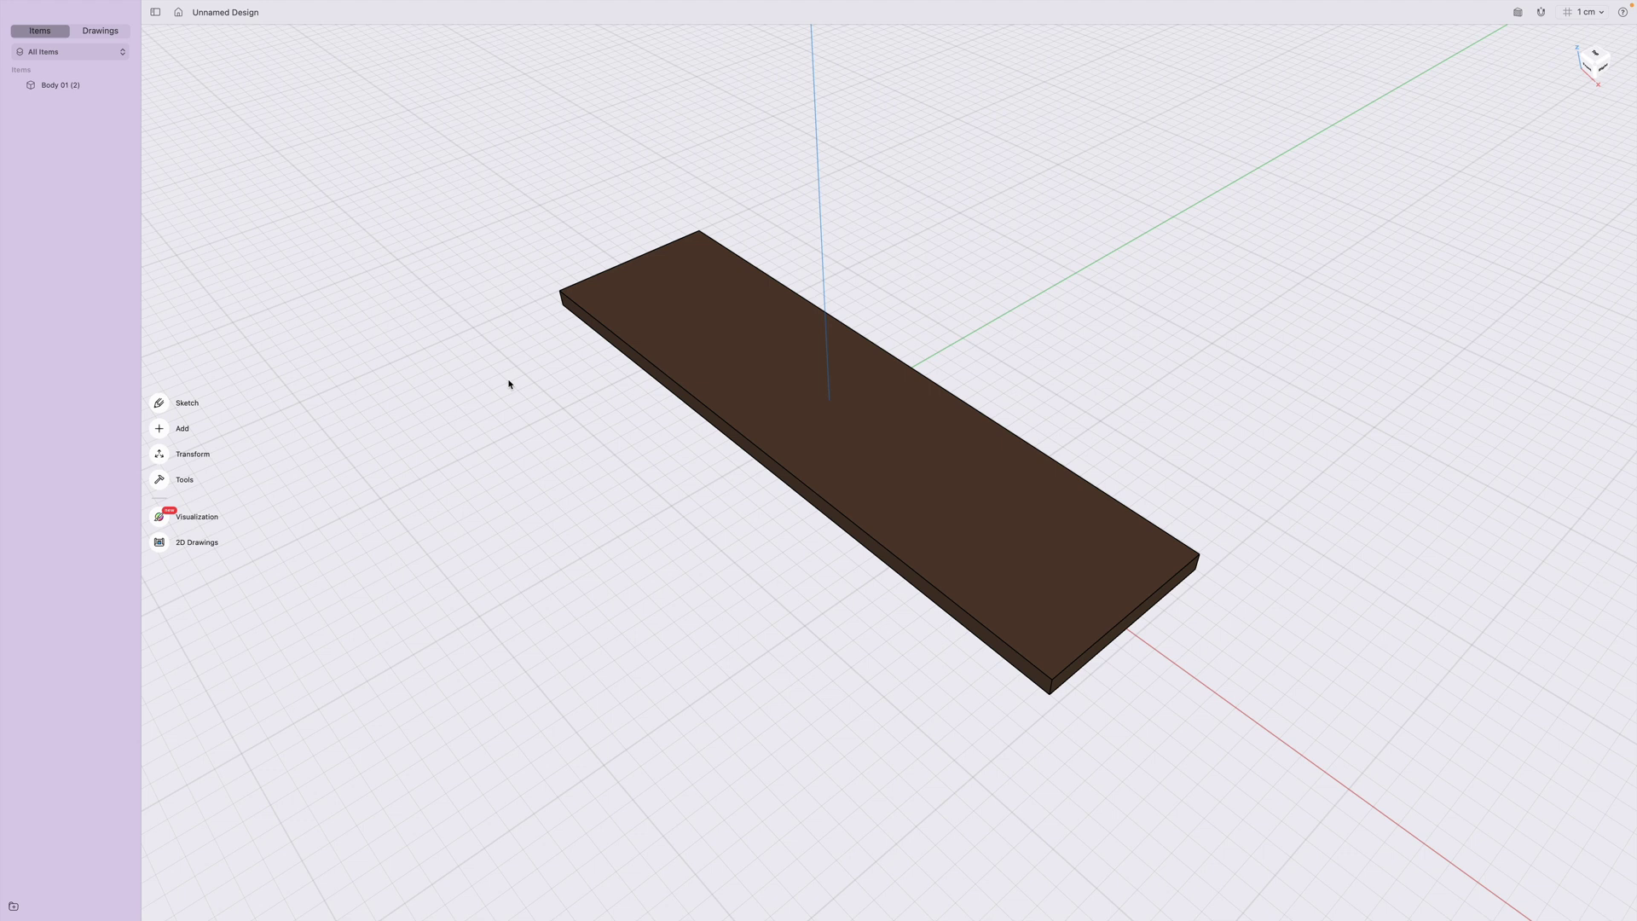
pyautogui.click(767, 379)
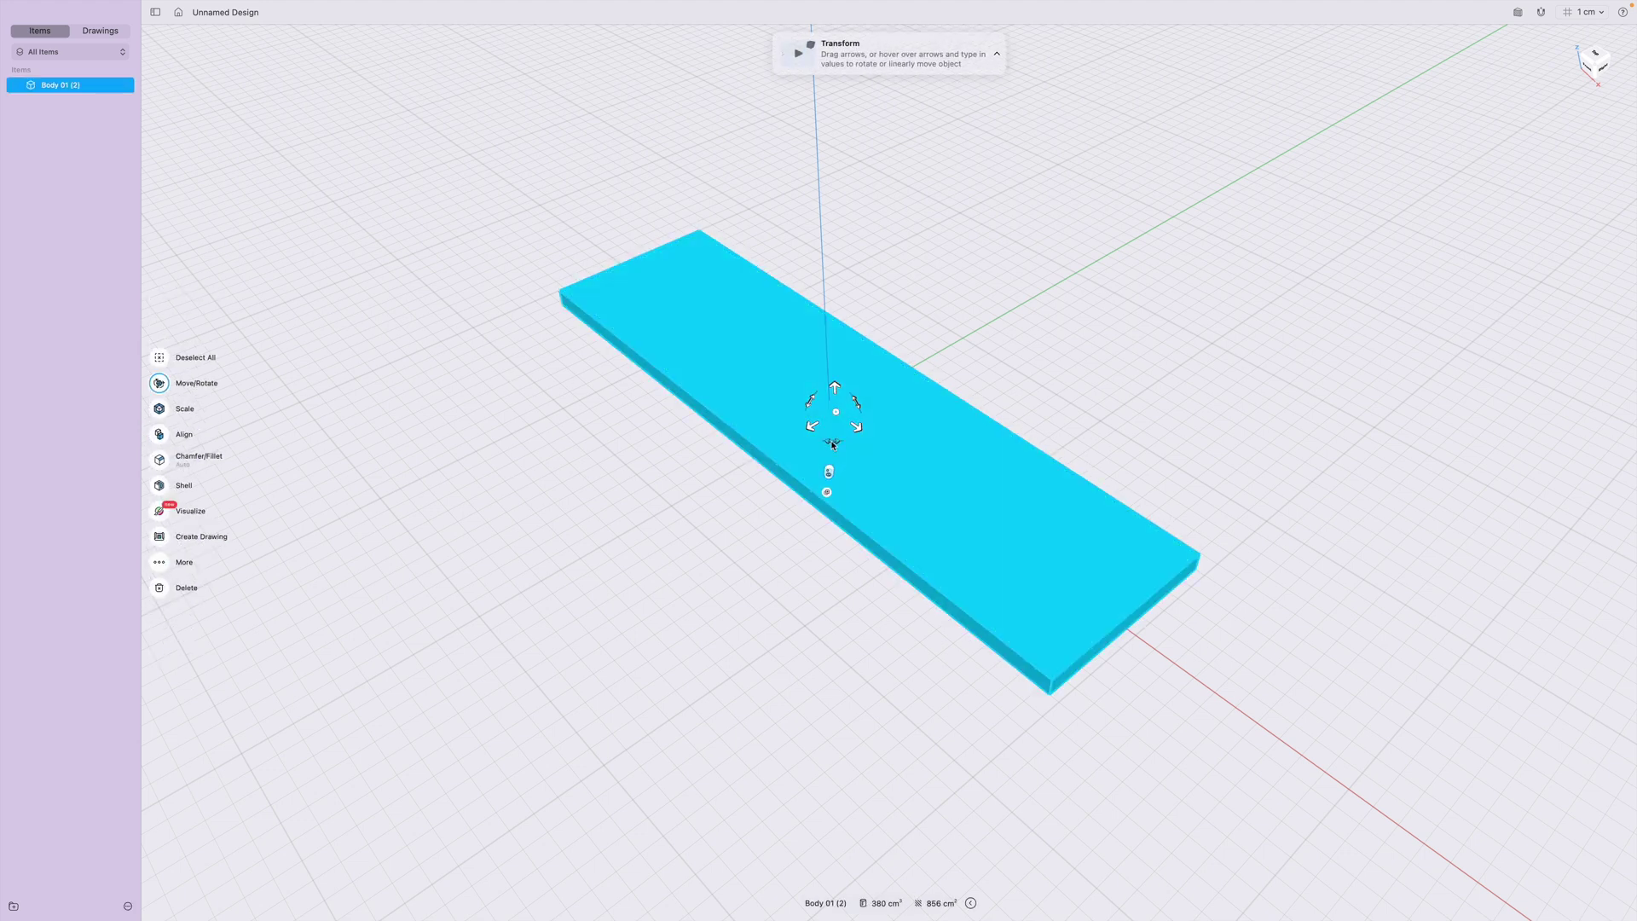
pyautogui.moveTo(830, 443); pyautogui.dragTo(689, 417)
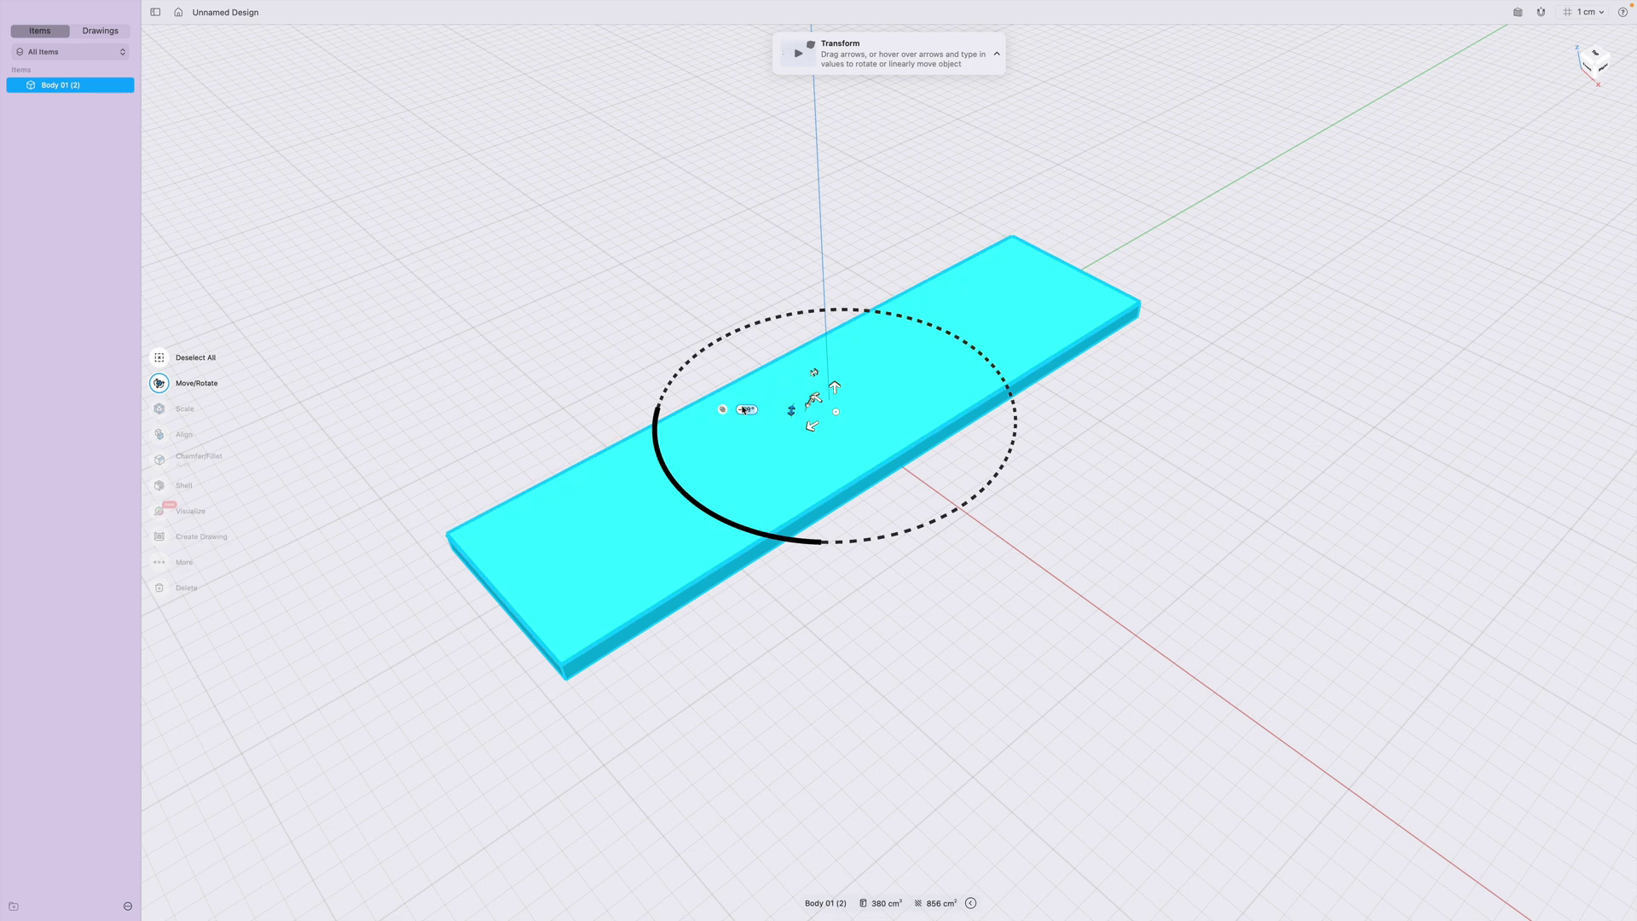
pyautogui.click(480, 429)
pyautogui.click(159, 516)
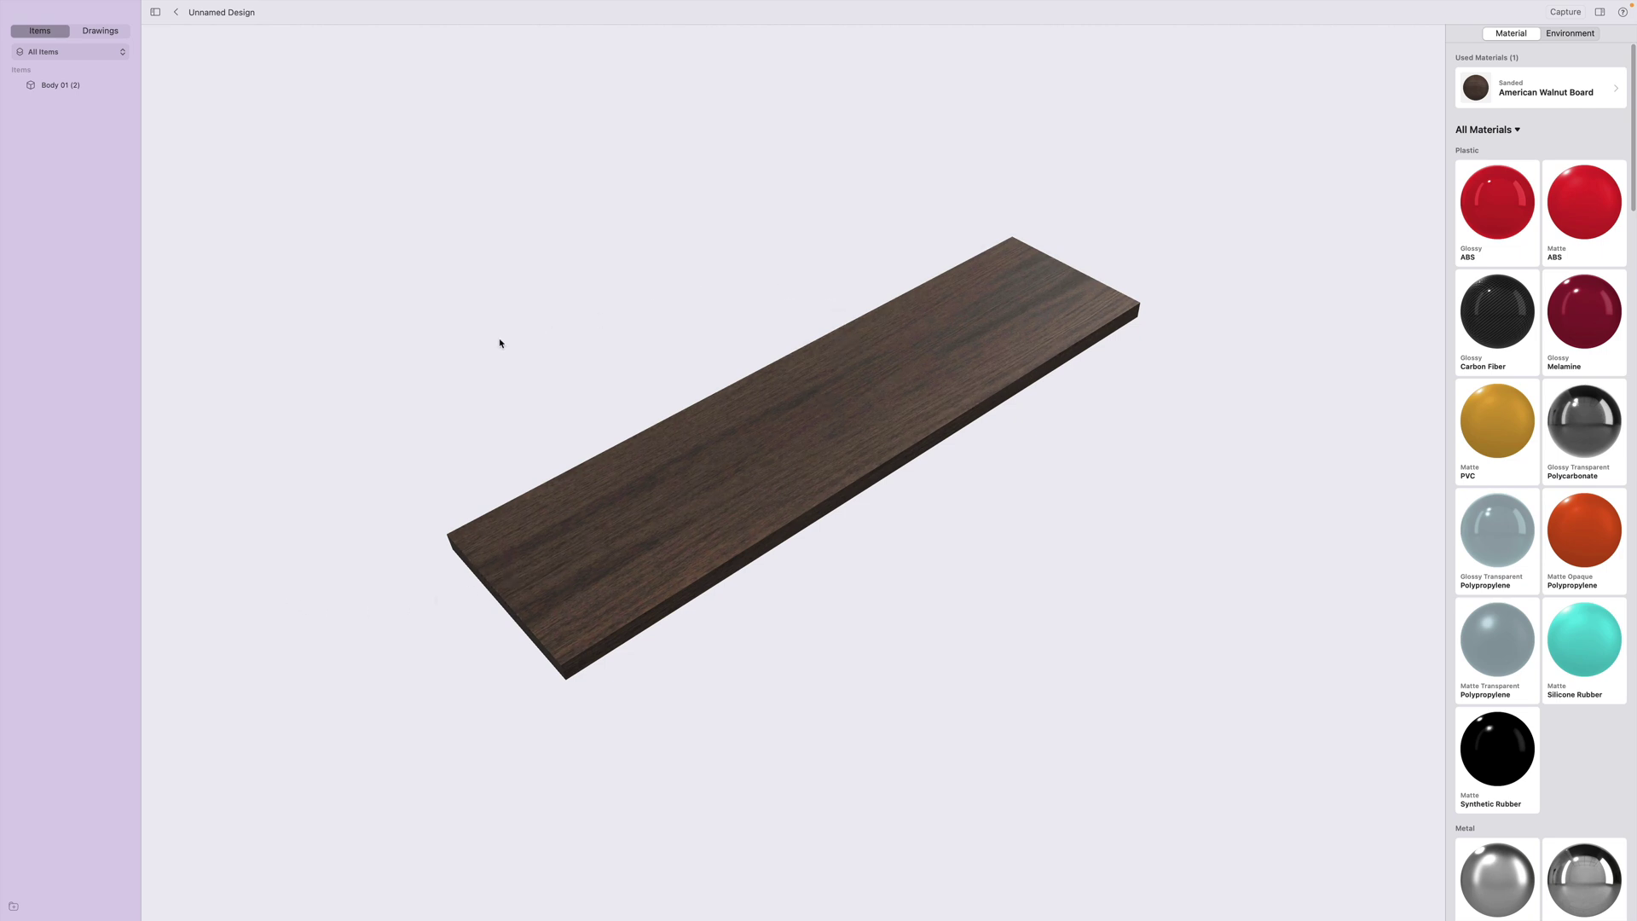
# Alt-drag the plank to add two copies beside it, then render all three in walnut.
pyautogui.click(175, 12)
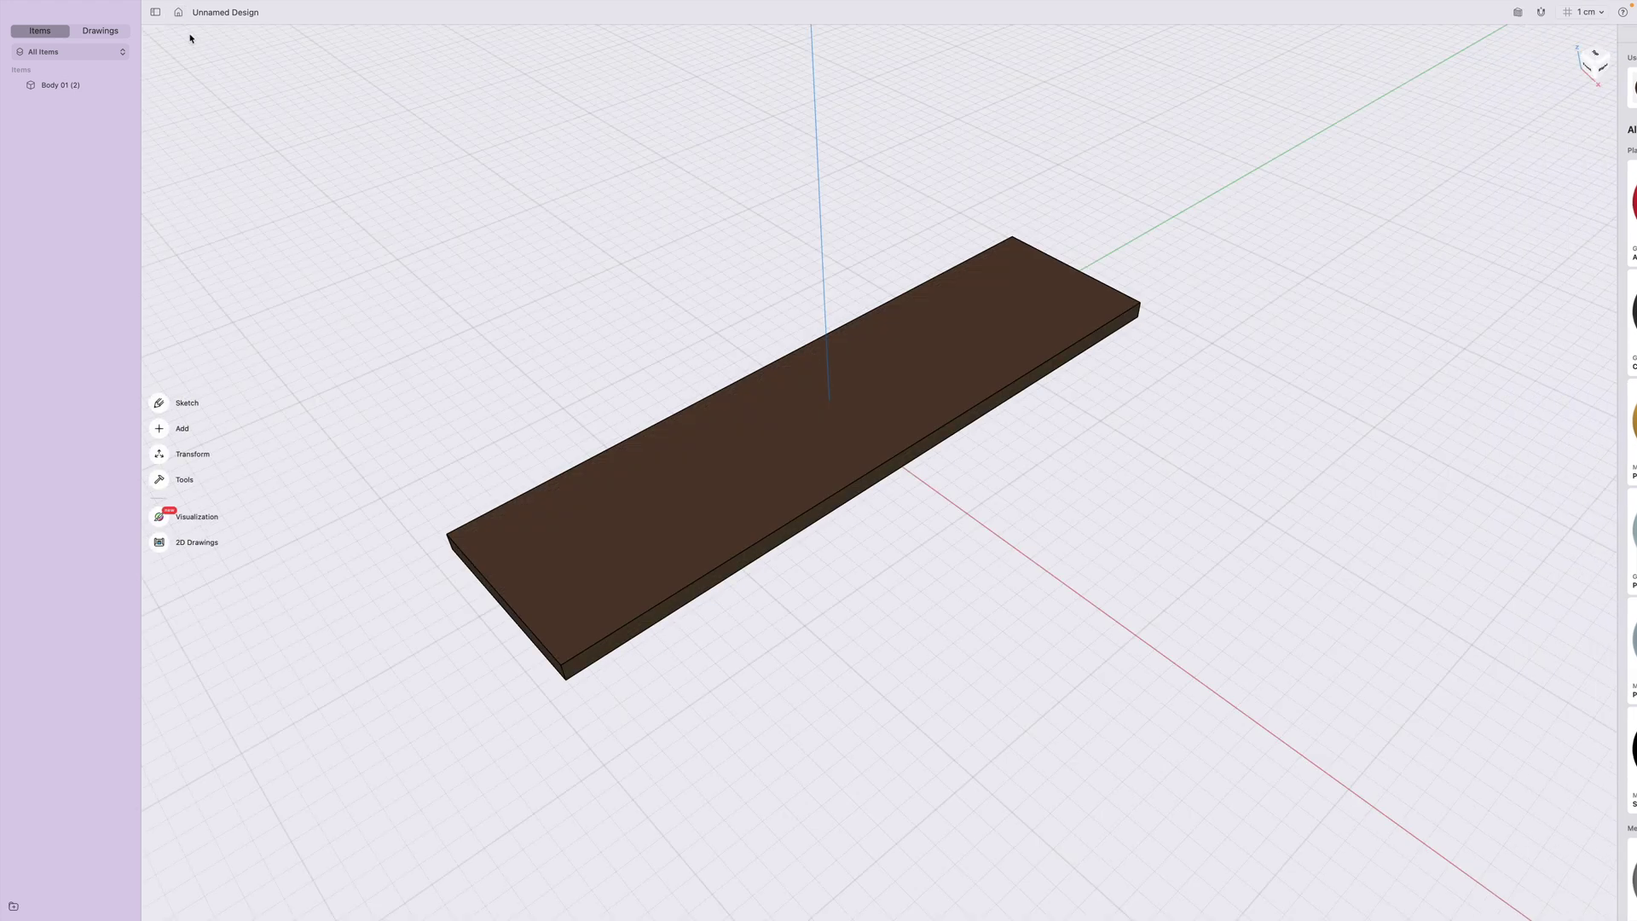
pyautogui.click(636, 461)
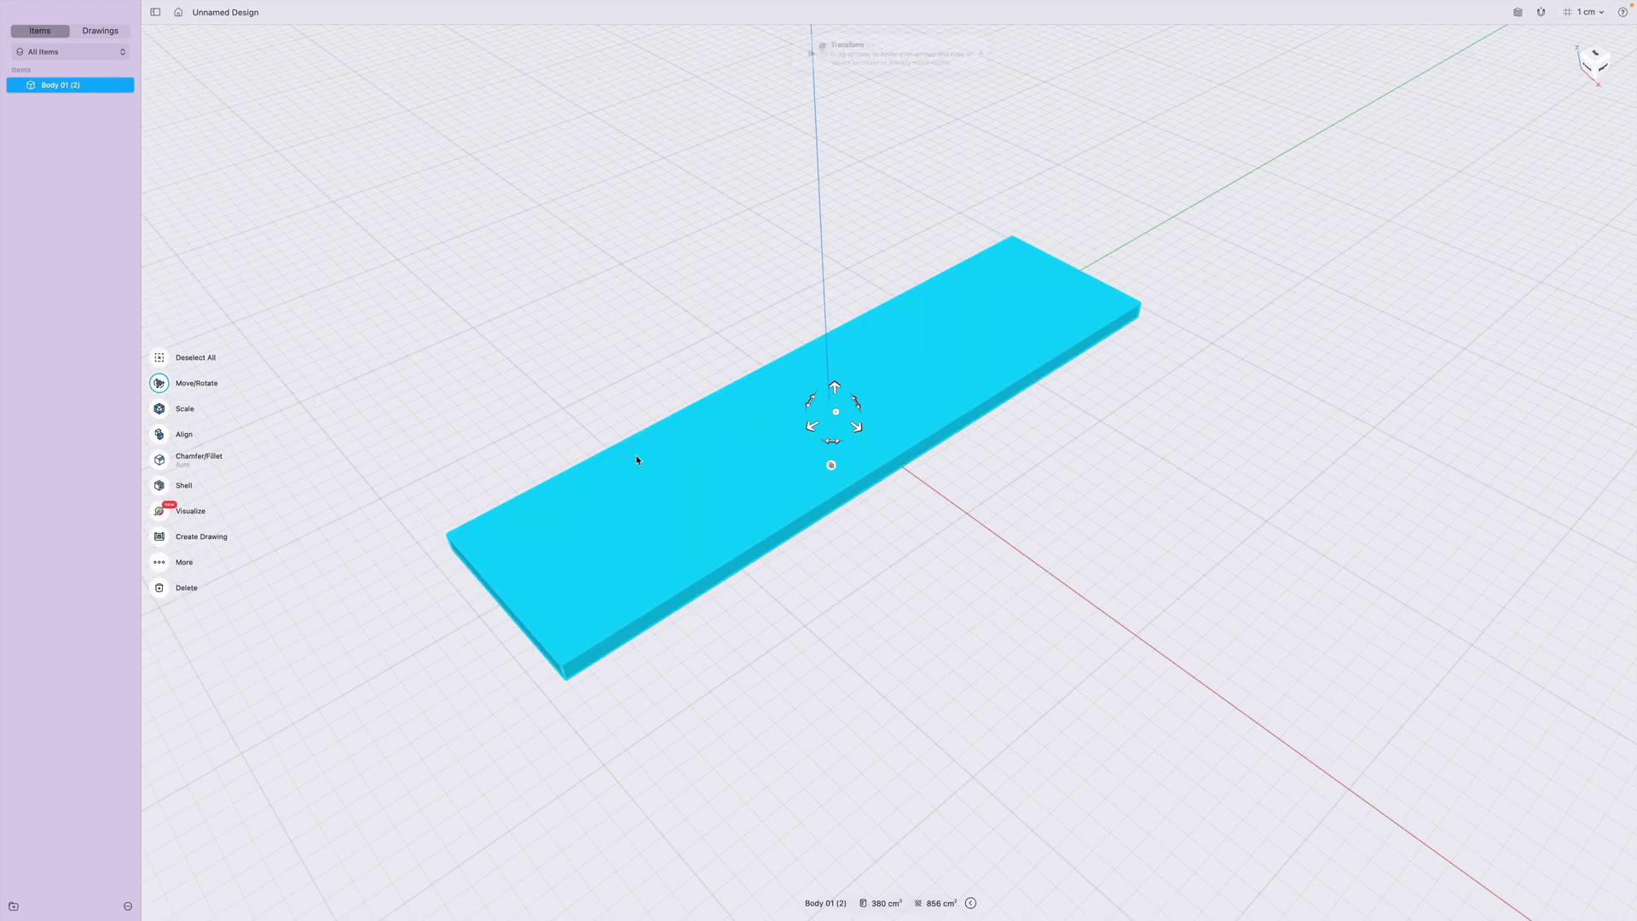
pyautogui.press('alt')
pyautogui.moveTo(859, 430); pyautogui.dragTo(590, 258)
pyautogui.click(256, 370)
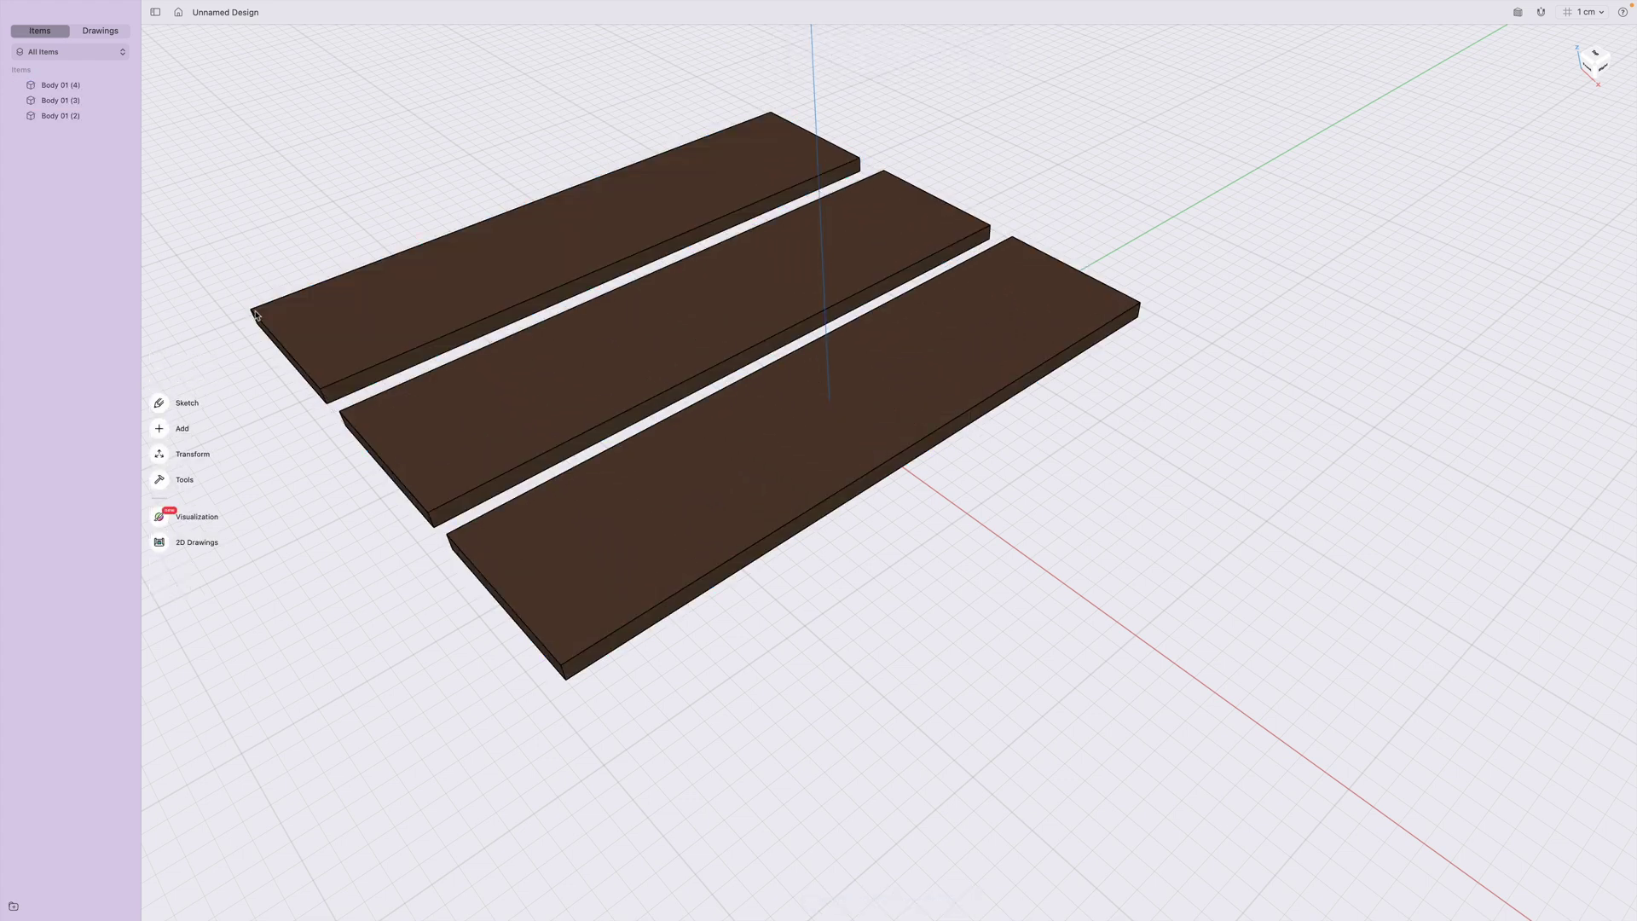
pyautogui.click(159, 520)
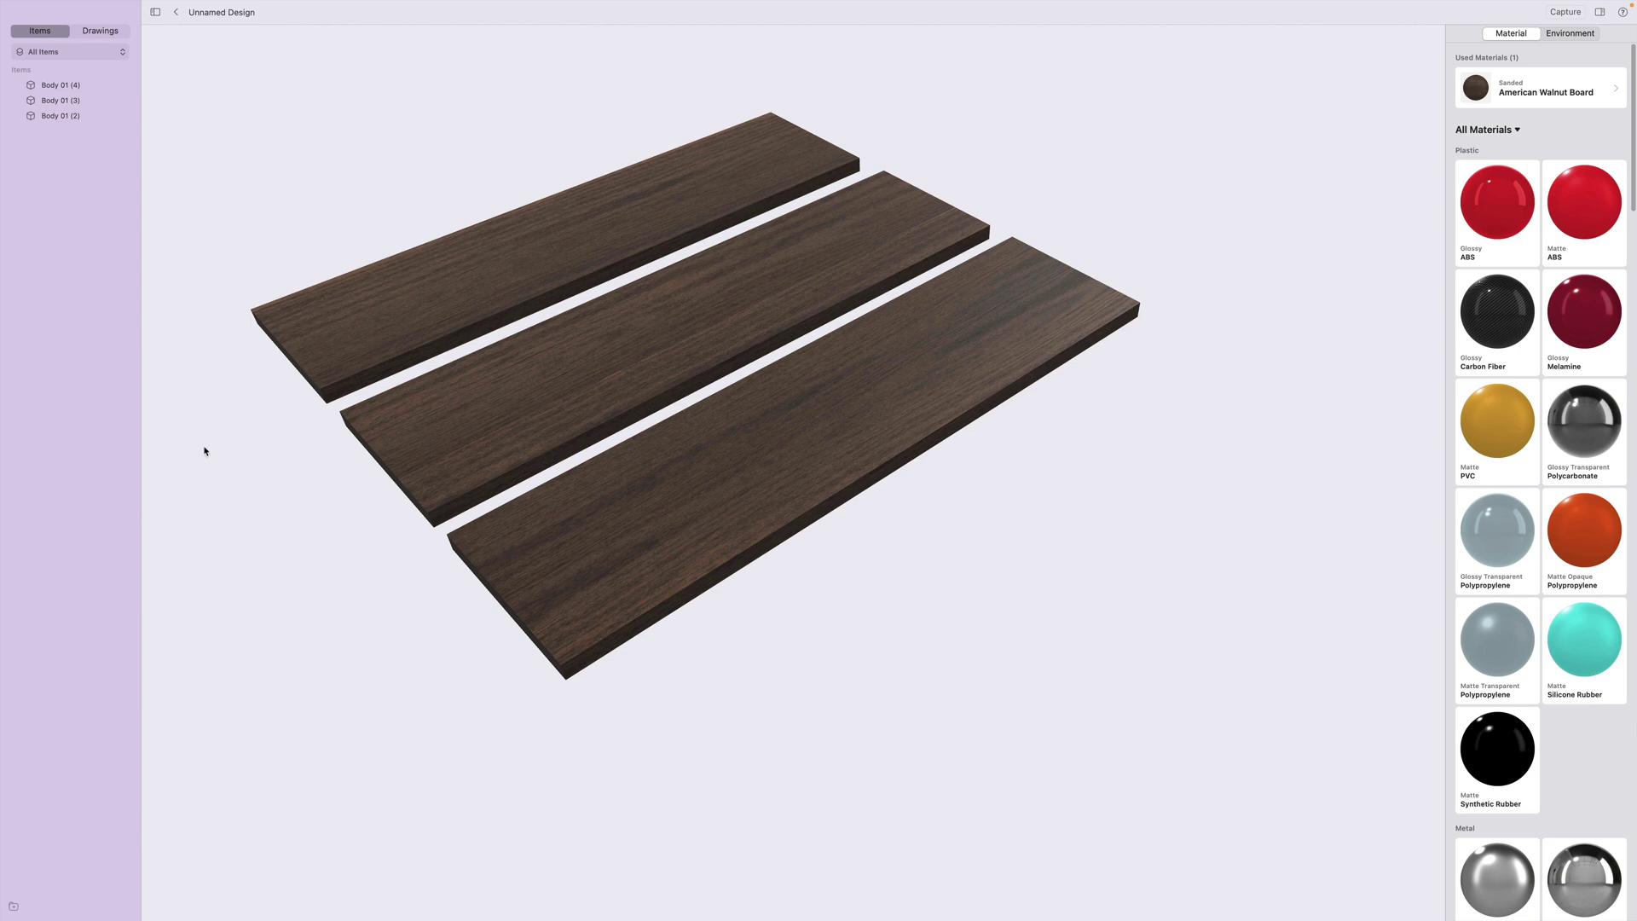
pyautogui.moveTo(315, 215); pyautogui.dragTo(417, 273, button='middle')
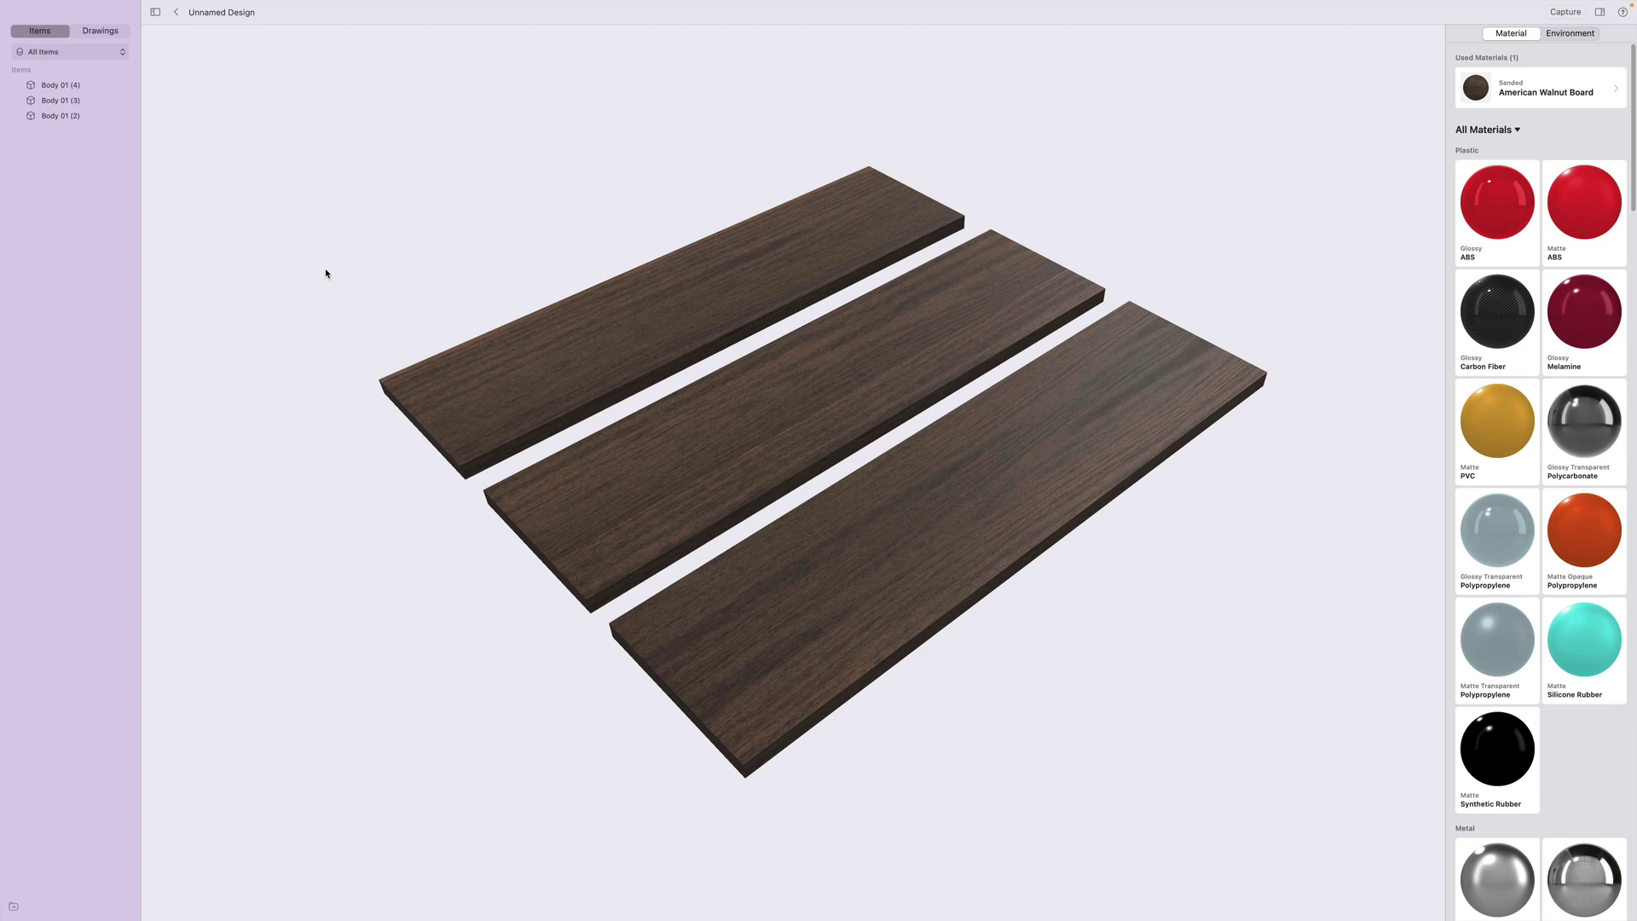
# Rotate all three boards about 98° and check their walnut grain in Visualization.
pyautogui.click(174, 13)
pyautogui.moveTo(318, 89); pyautogui.dragTo(1333, 833)
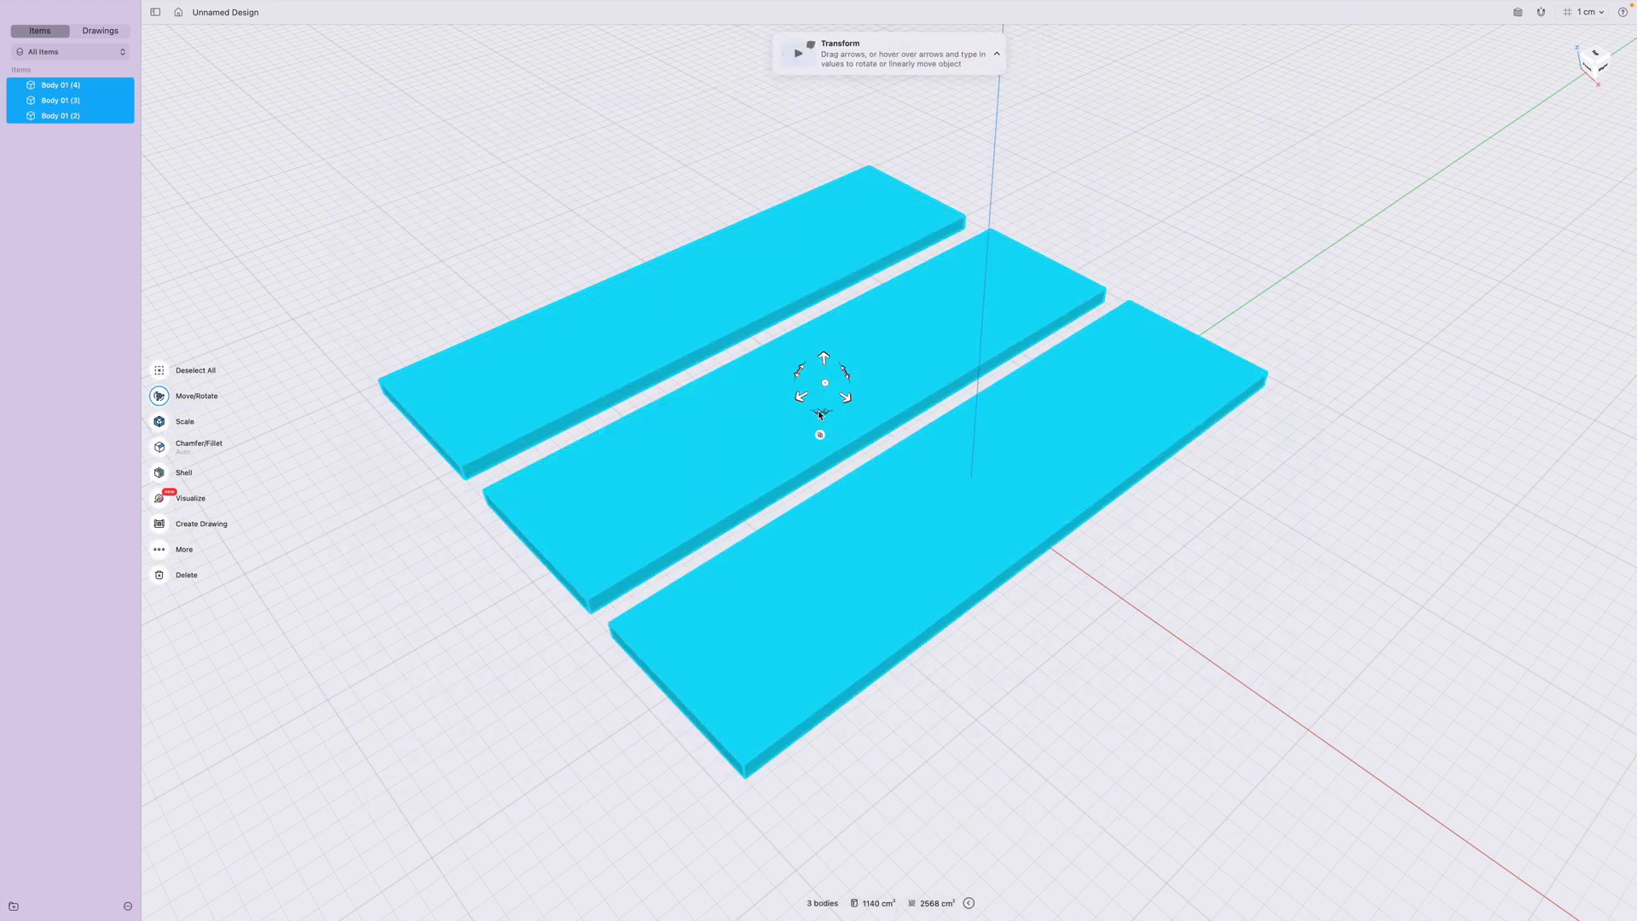
pyautogui.moveTo(819, 415); pyautogui.dragTo(869, 384)
pyautogui.click(228, 505)
pyautogui.click(159, 518)
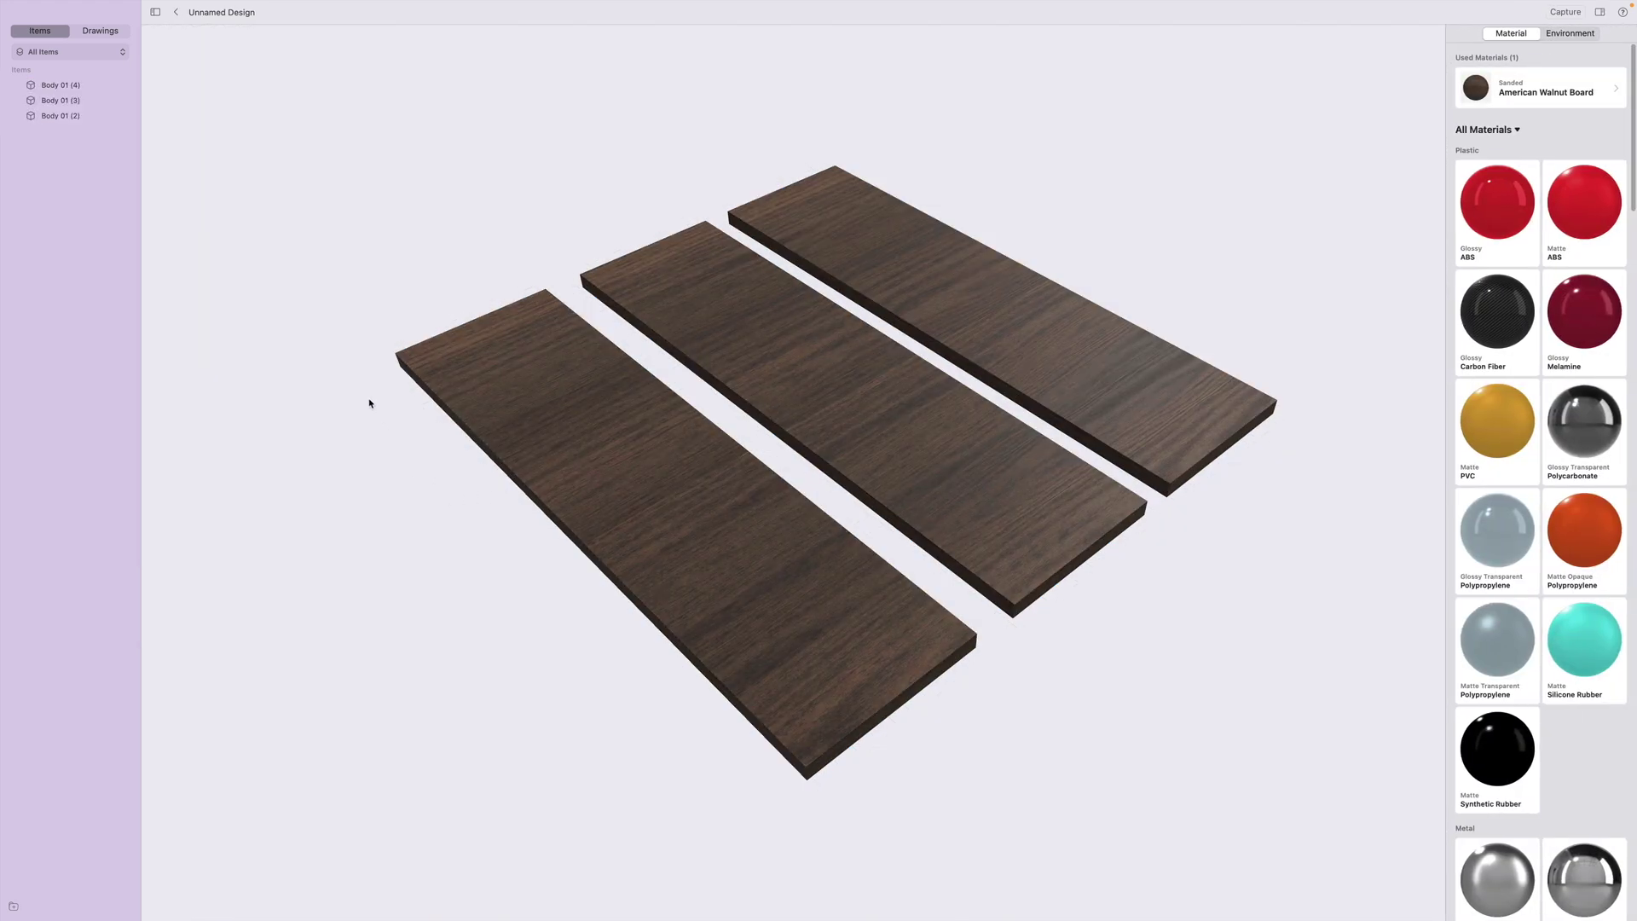
# Rotate the three boards a further −28° and preview the wood texture again.
pyautogui.click(176, 14)
pyautogui.moveTo(264, 59); pyautogui.dragTo(1340, 801)
pyautogui.moveTo(821, 411); pyautogui.dragTo(808, 412)
pyautogui.click(332, 446)
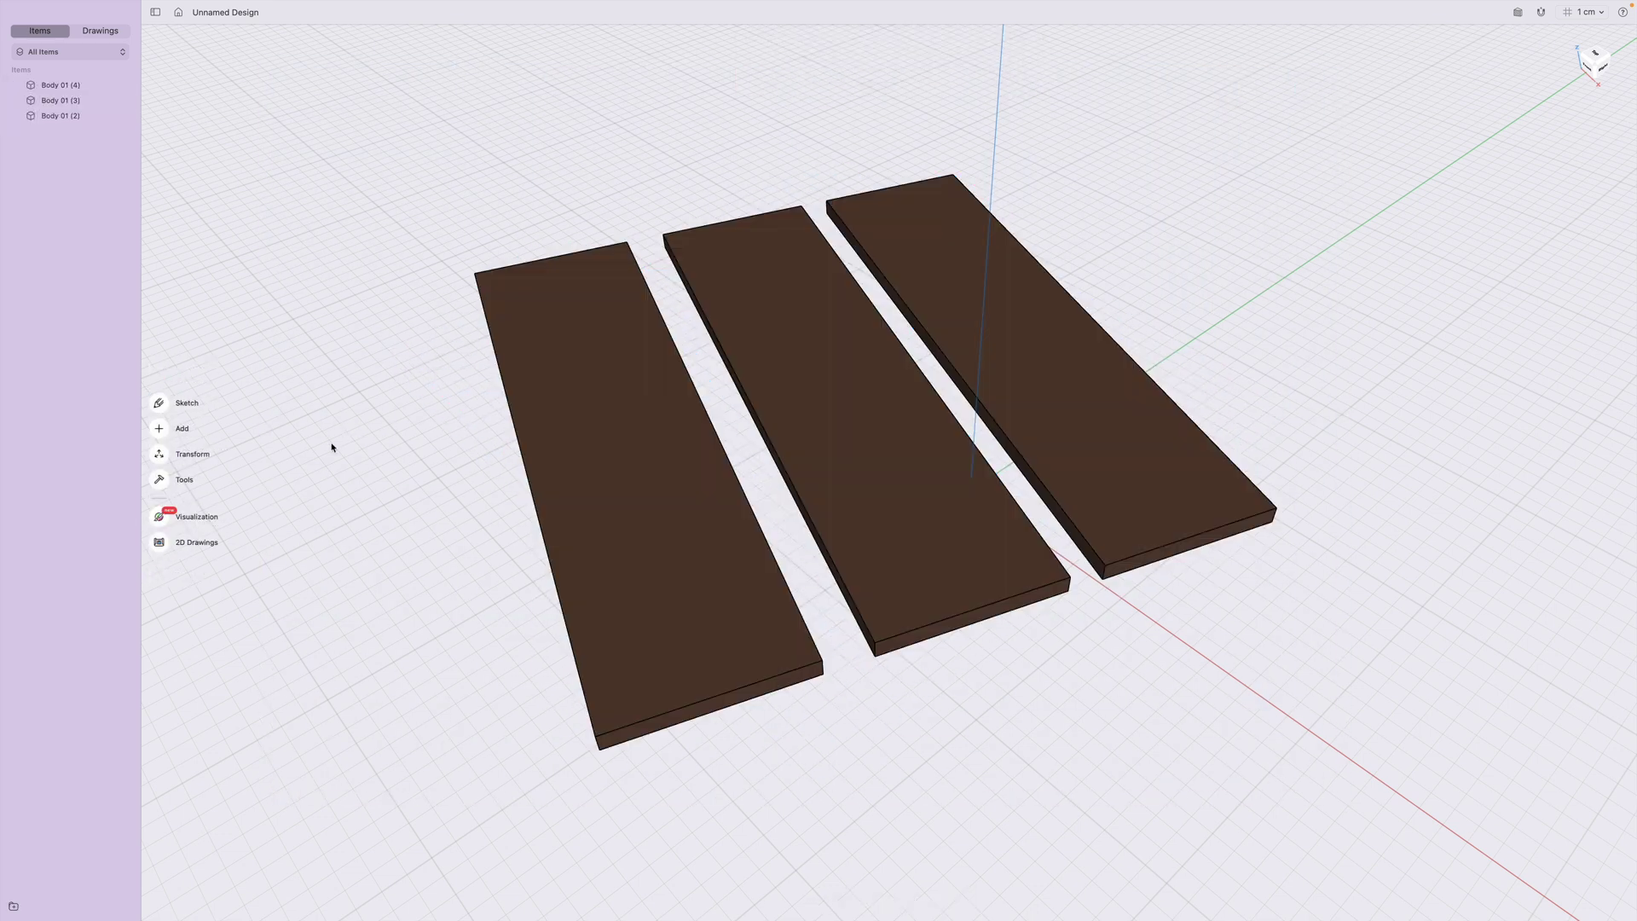
pyautogui.click(166, 517)
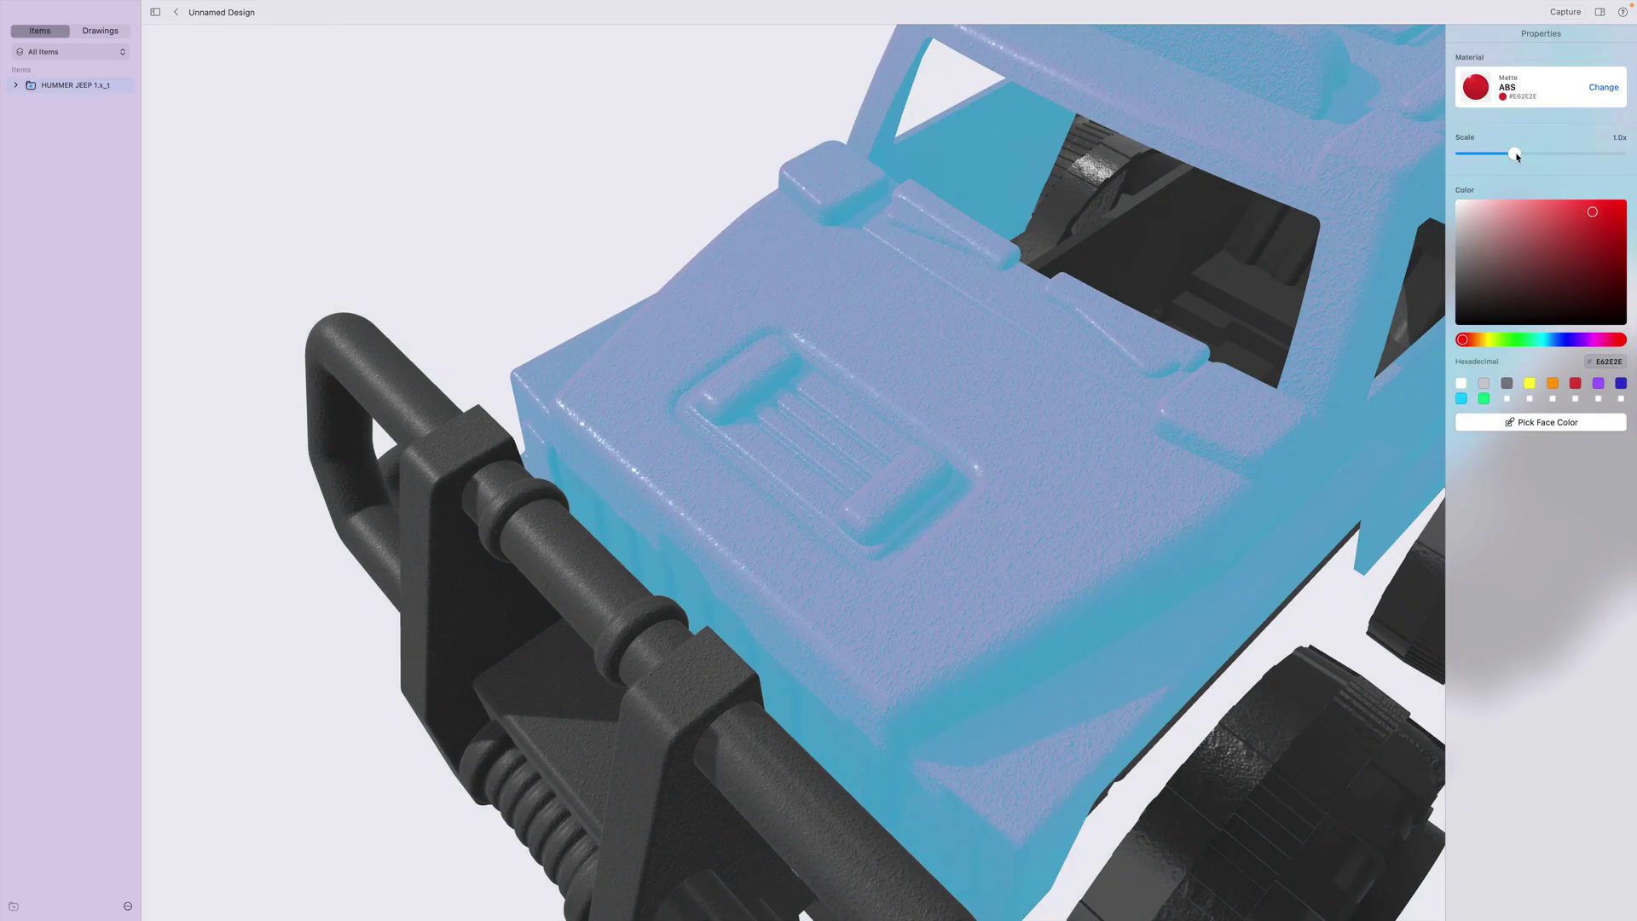
# Lower the jeep's Matte ABS texture scale to 0.8x and go back to the material library.
pyautogui.moveTo(1517, 156); pyautogui.dragTo(1480, 157)
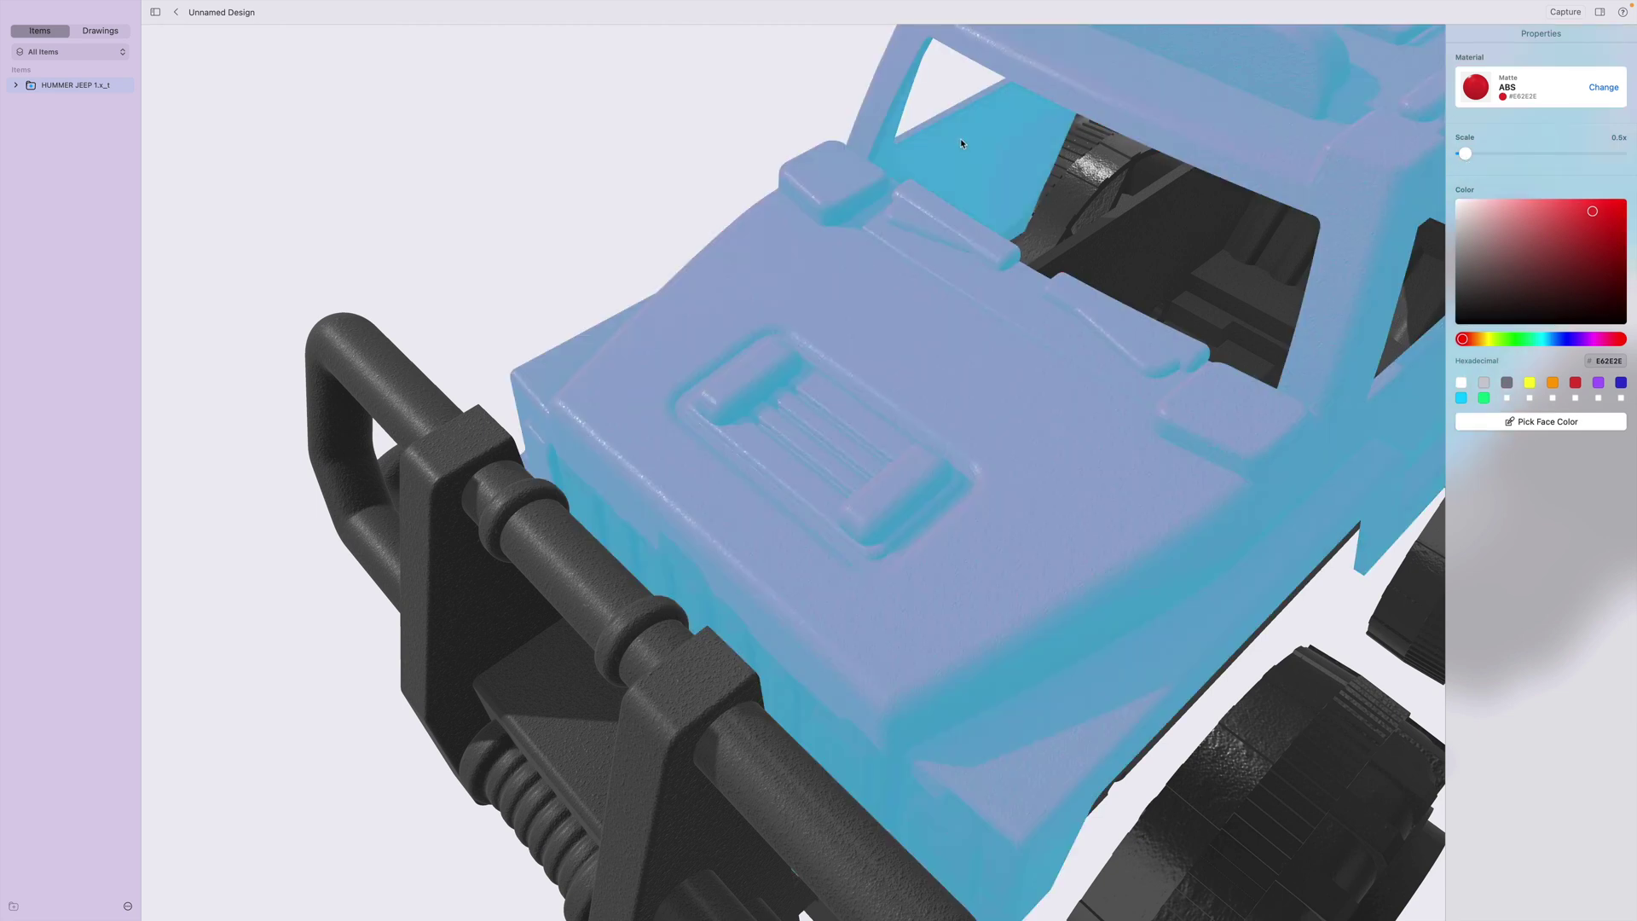
pyautogui.click(592, 131)
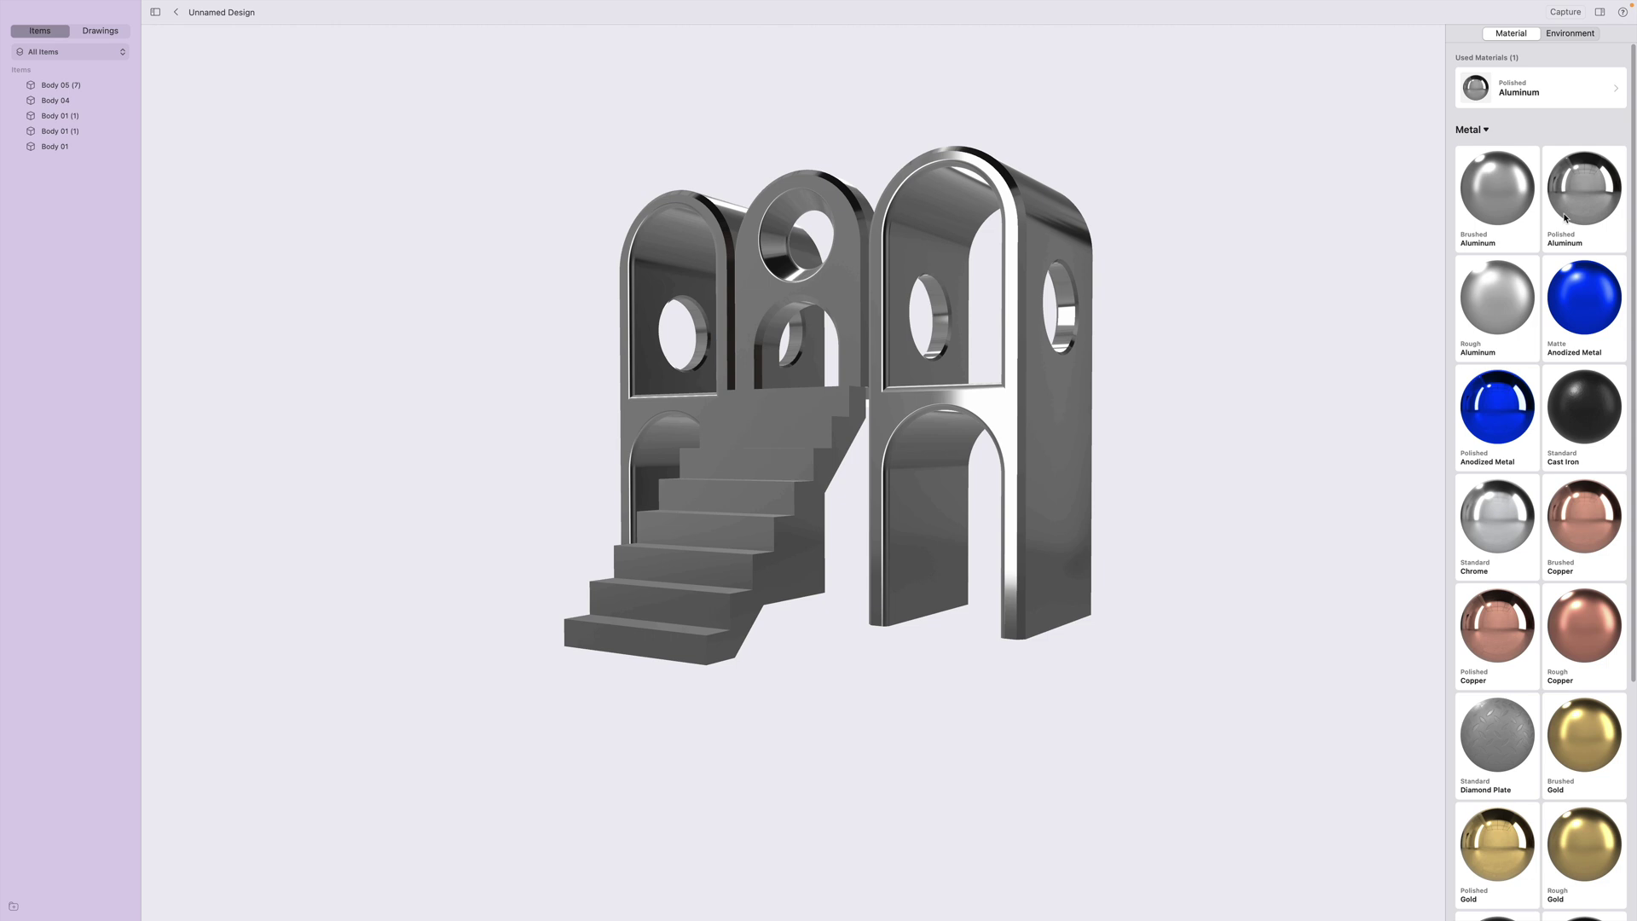
# Apply Polished Aluminum to the right arch, then switch the material library to Plastic.
pyautogui.moveTo(1463, 309); pyautogui.dragTo(1079, 402)
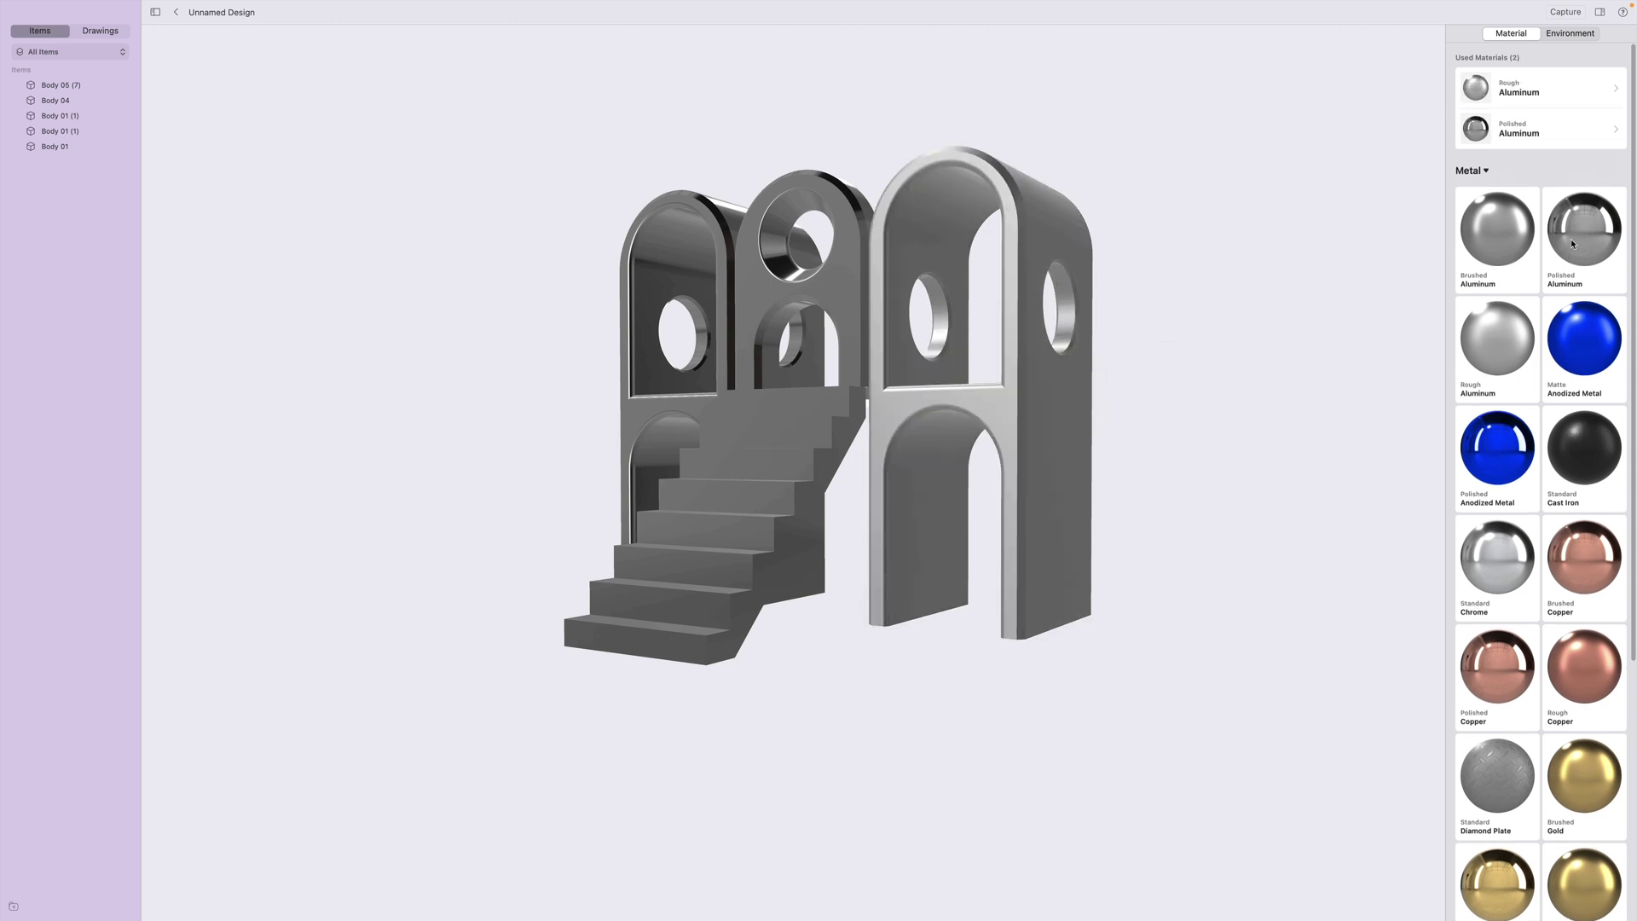
pyautogui.moveTo(1563, 245); pyautogui.dragTo(1035, 406)
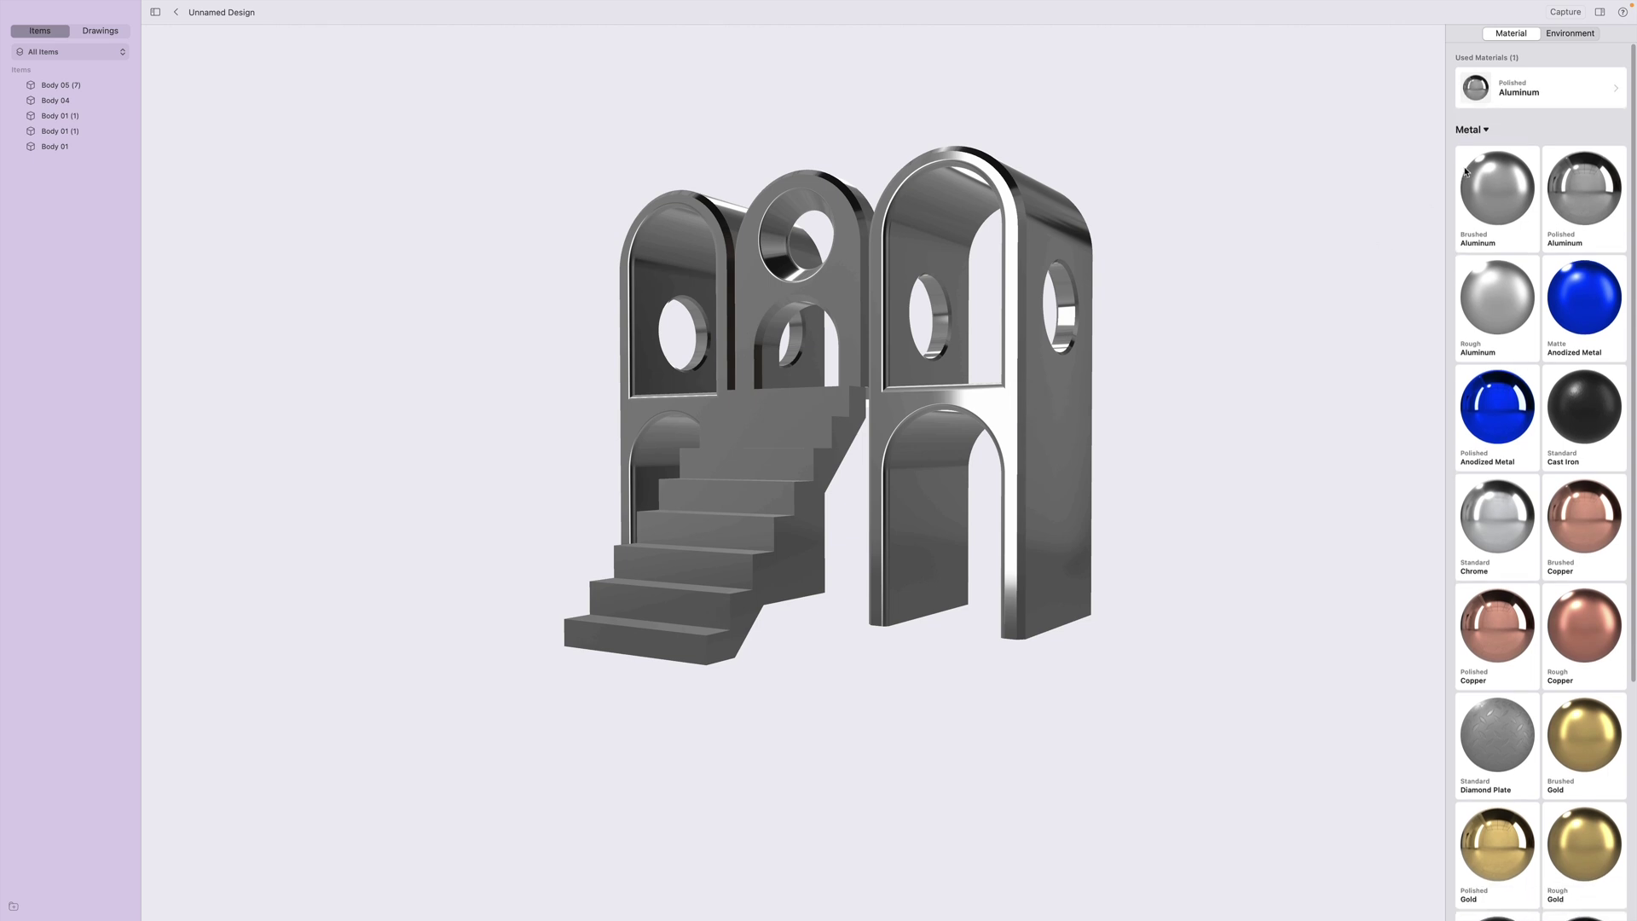
pyautogui.click(1487, 131)
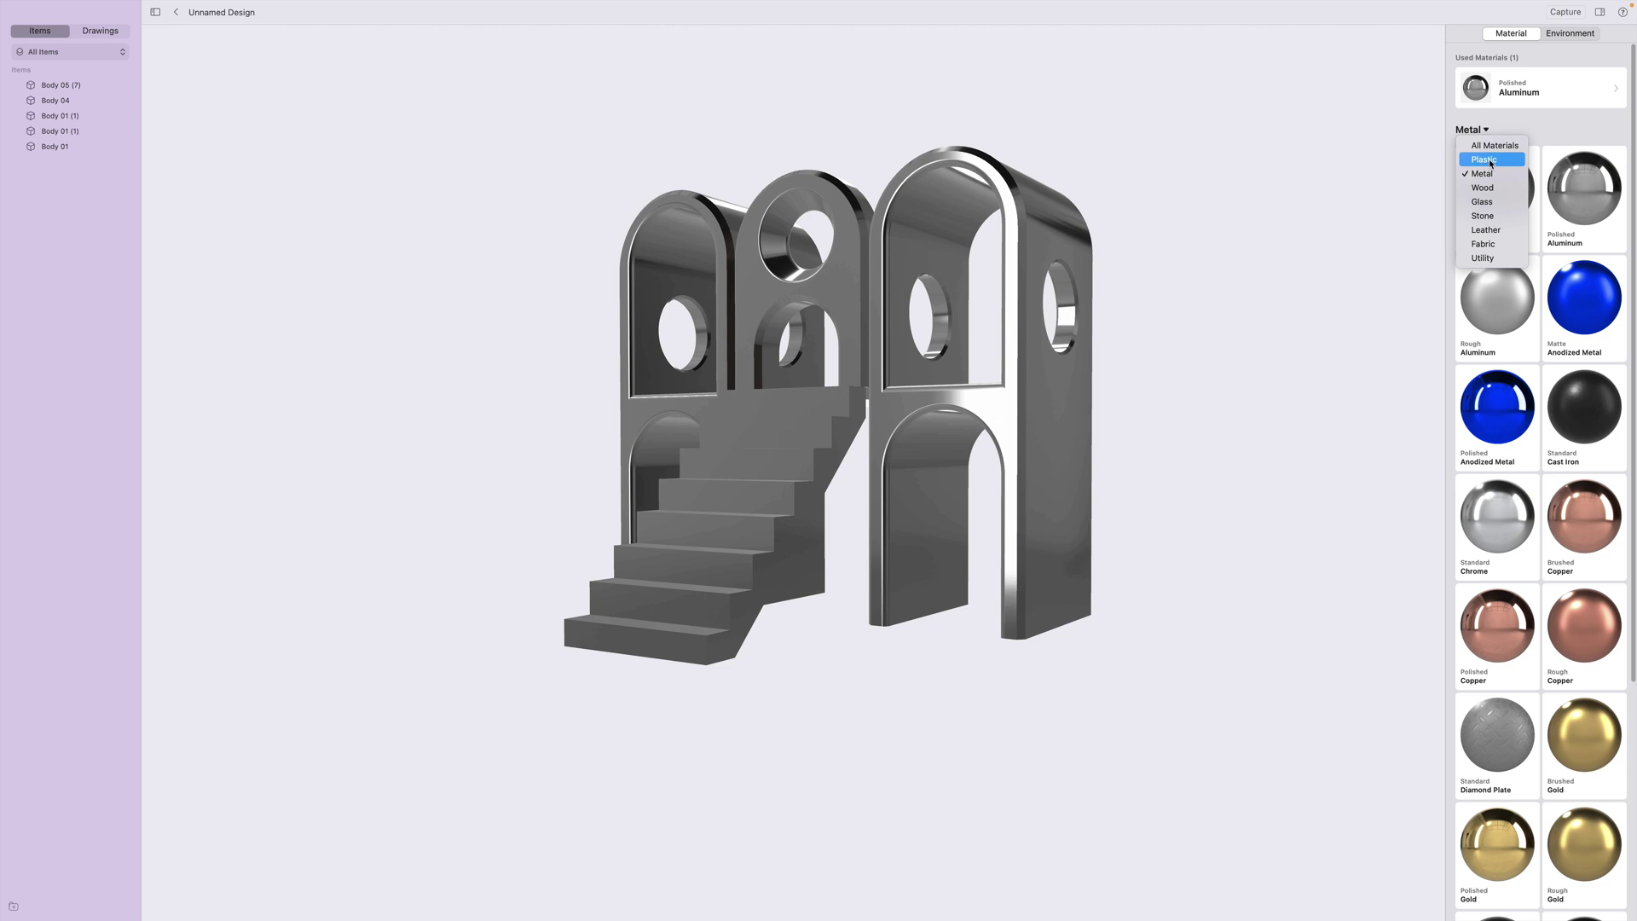
pyautogui.click(1489, 159)
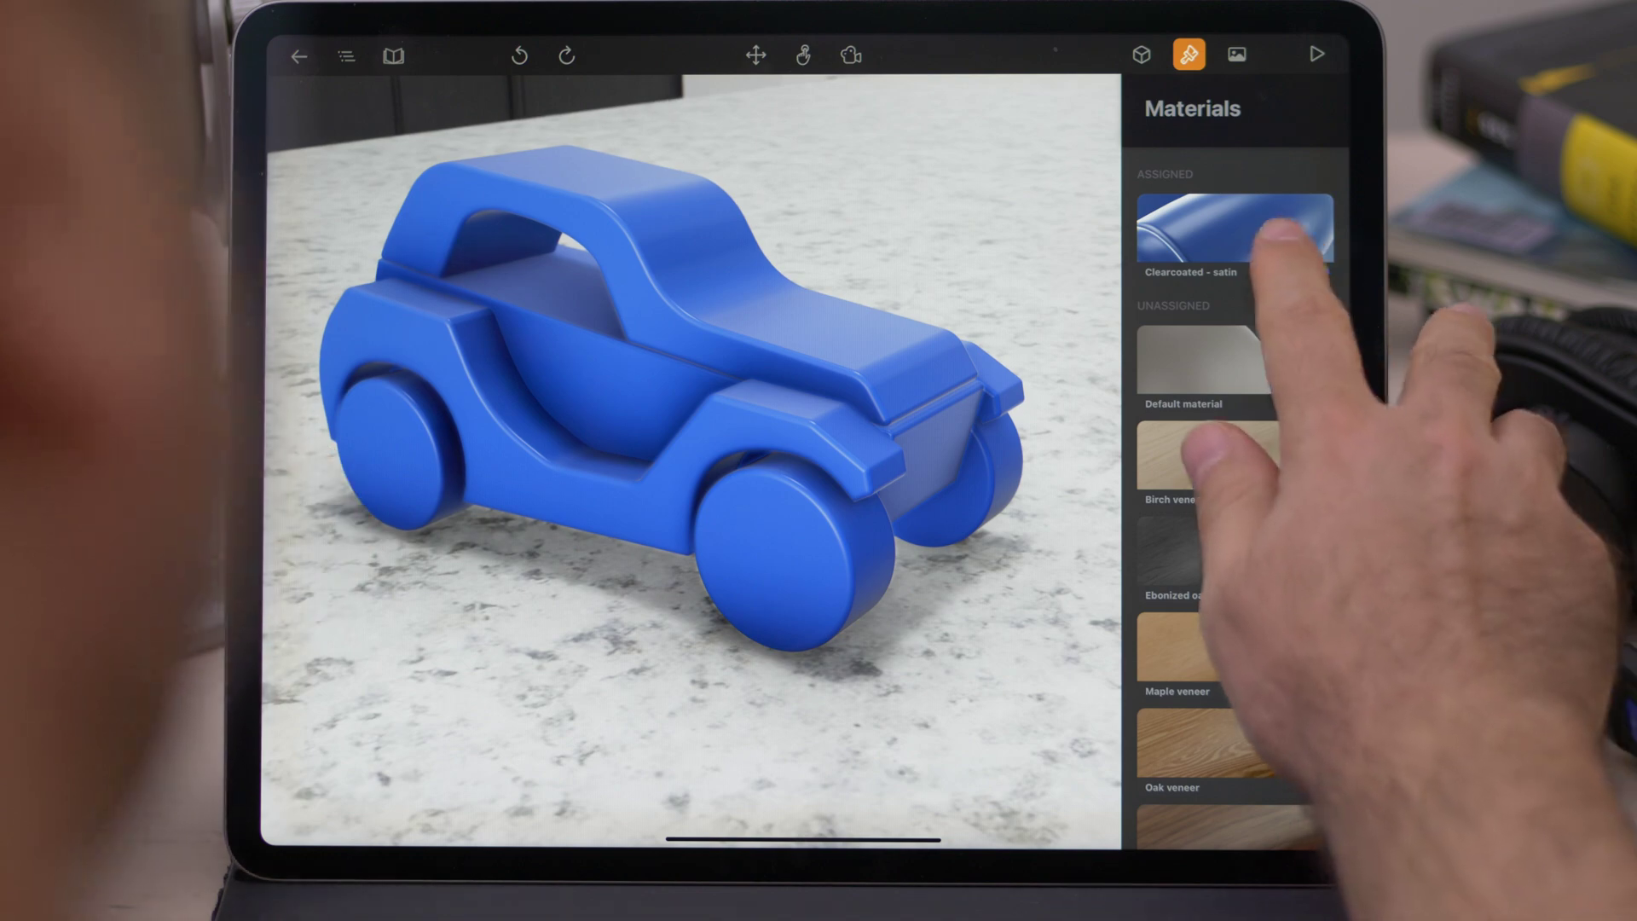
# Open Material Settings for the Clearcoated - satin swatch to view its colour and roughness.
pyautogui.click(1274, 234)
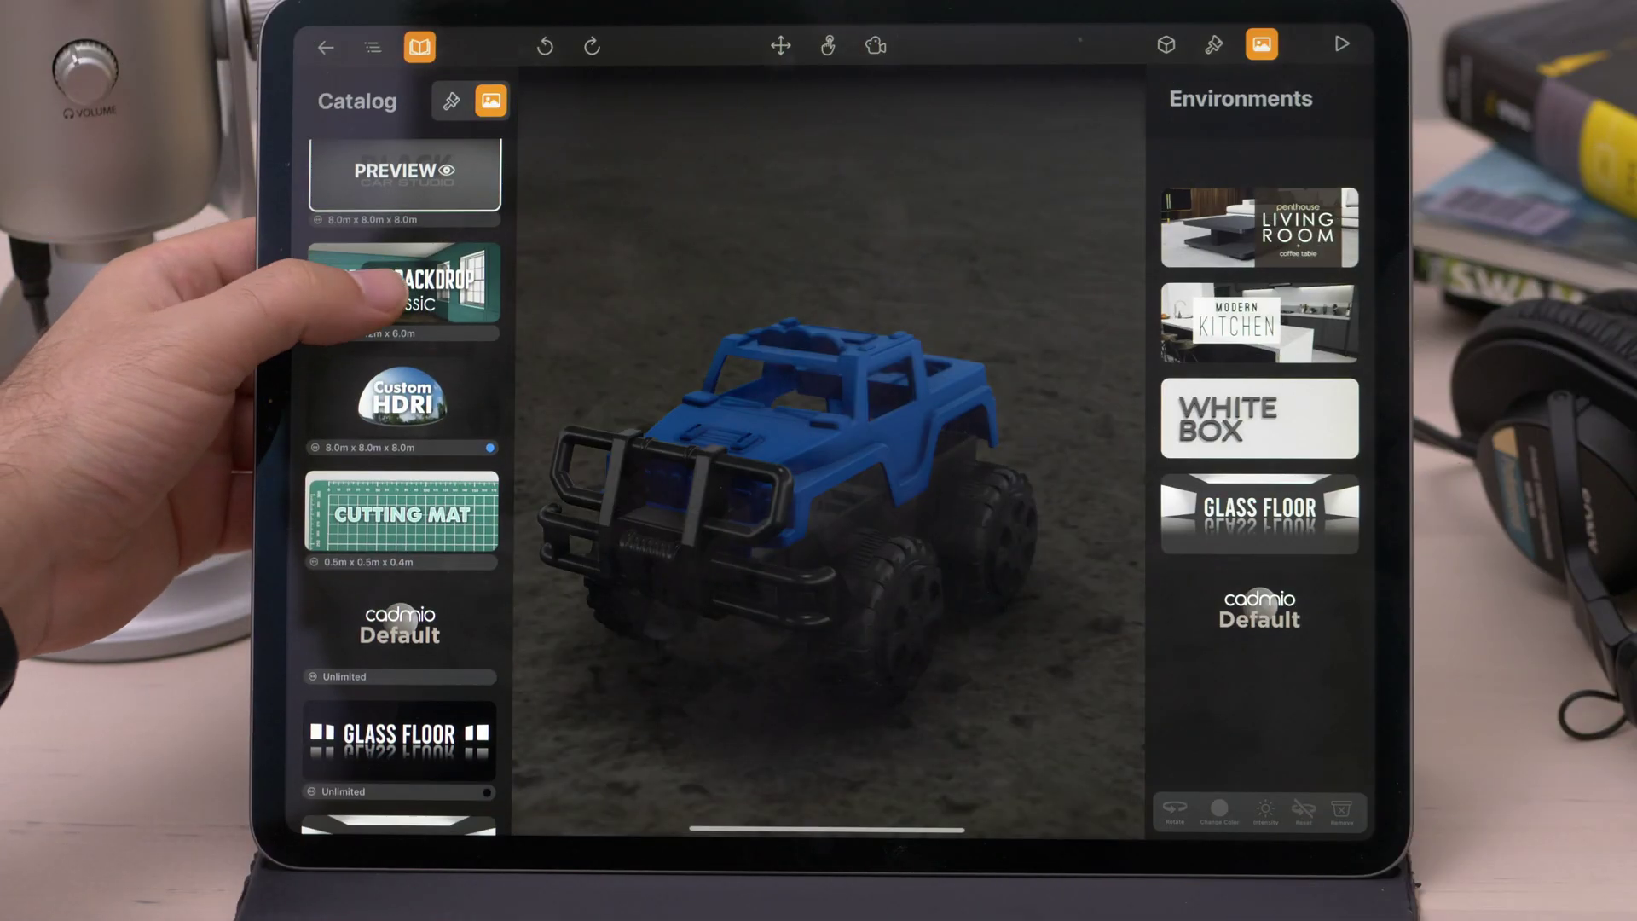
# Apply the HDRI environment from the Catalog, resize its dome, and use a solid colour background.
pyautogui.moveTo(375, 286)
pyautogui.mouseDown()
pyautogui.moveTo(365, 391)
pyautogui.moveTo(384, 336)
pyautogui.moveTo(358, 292)
pyautogui.mouseUp()
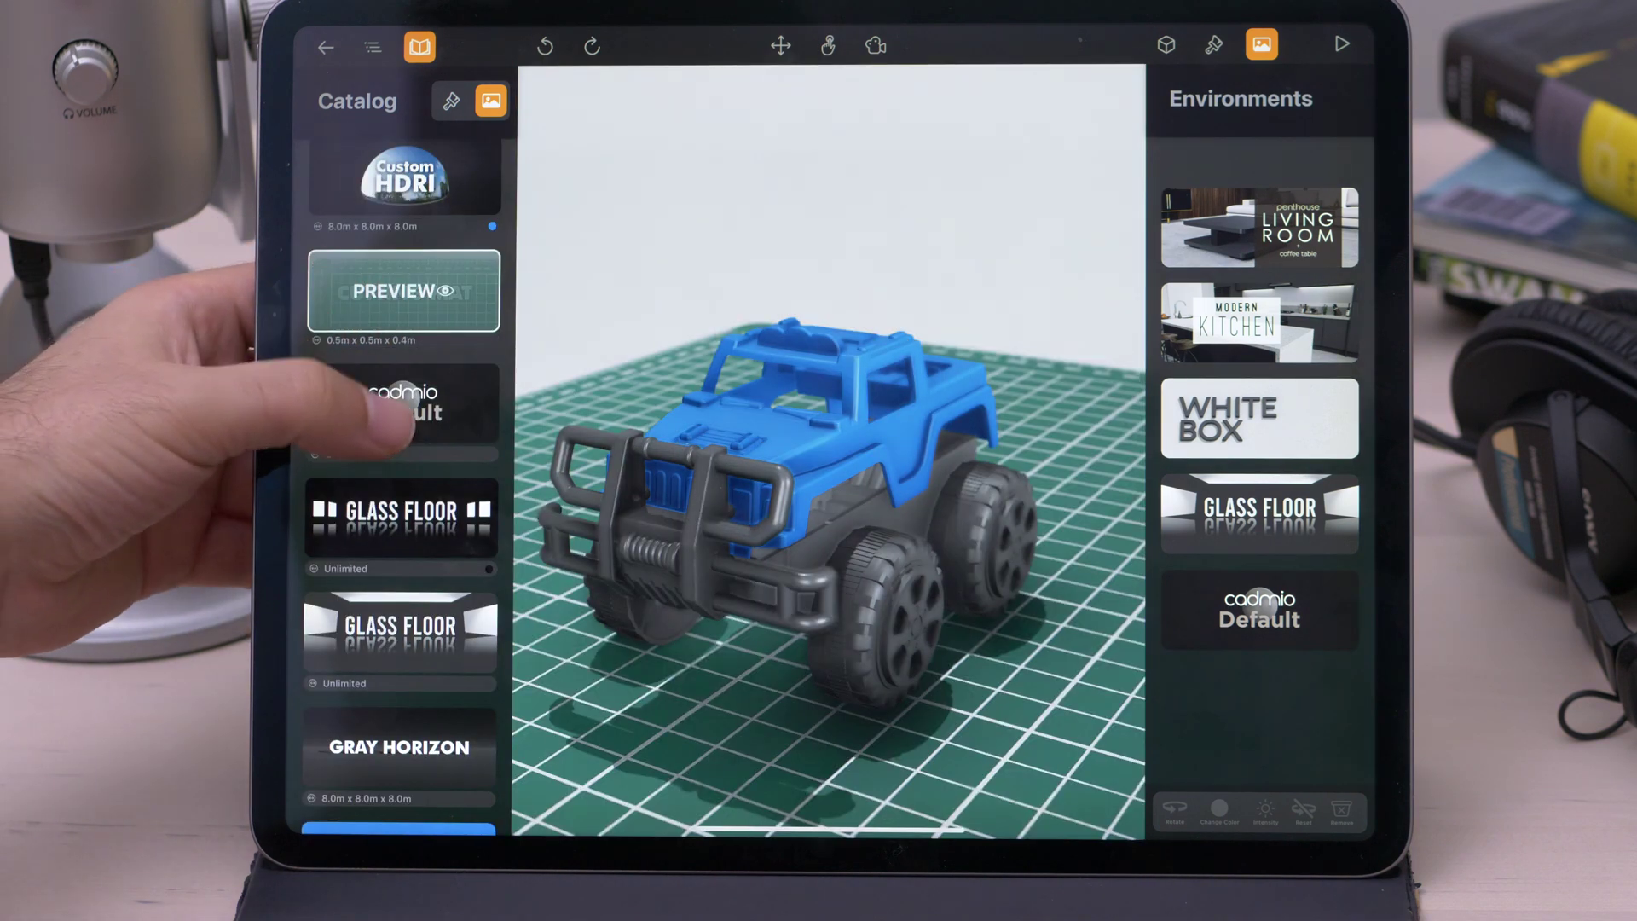
pyautogui.moveTo(367, 379); pyautogui.dragTo(375, 298)
pyautogui.click(376, 324)
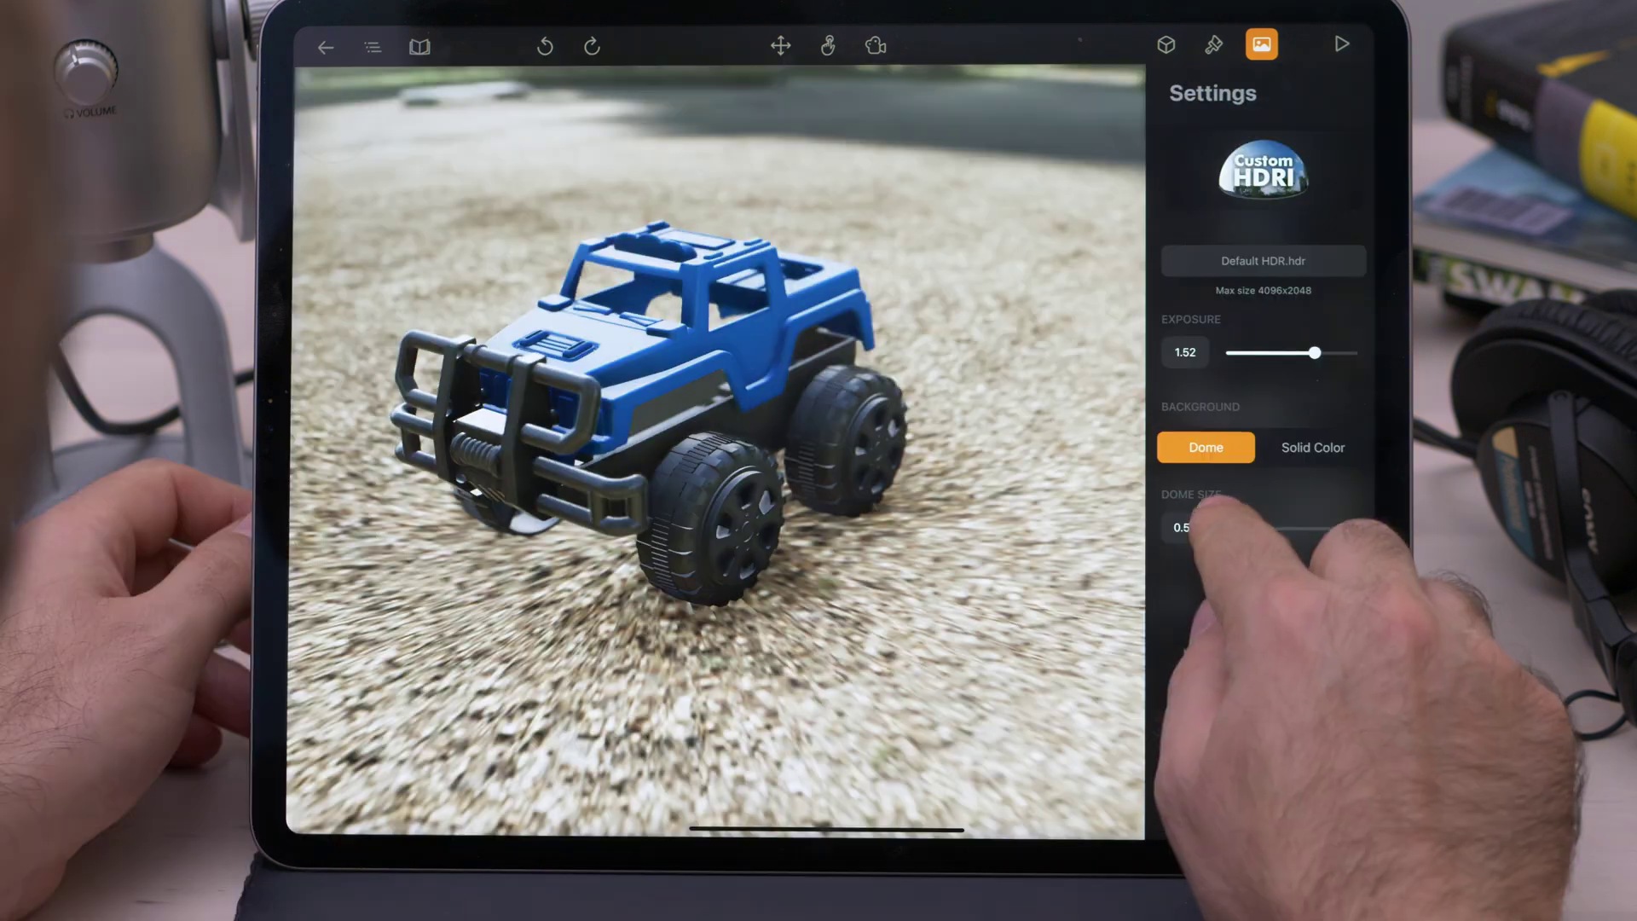
pyautogui.moveTo(1228, 527)
pyautogui.mouseDown()
pyautogui.moveTo(1271, 528)
pyautogui.moveTo(1229, 527)
pyautogui.mouseUp()
pyautogui.click(1306, 447)
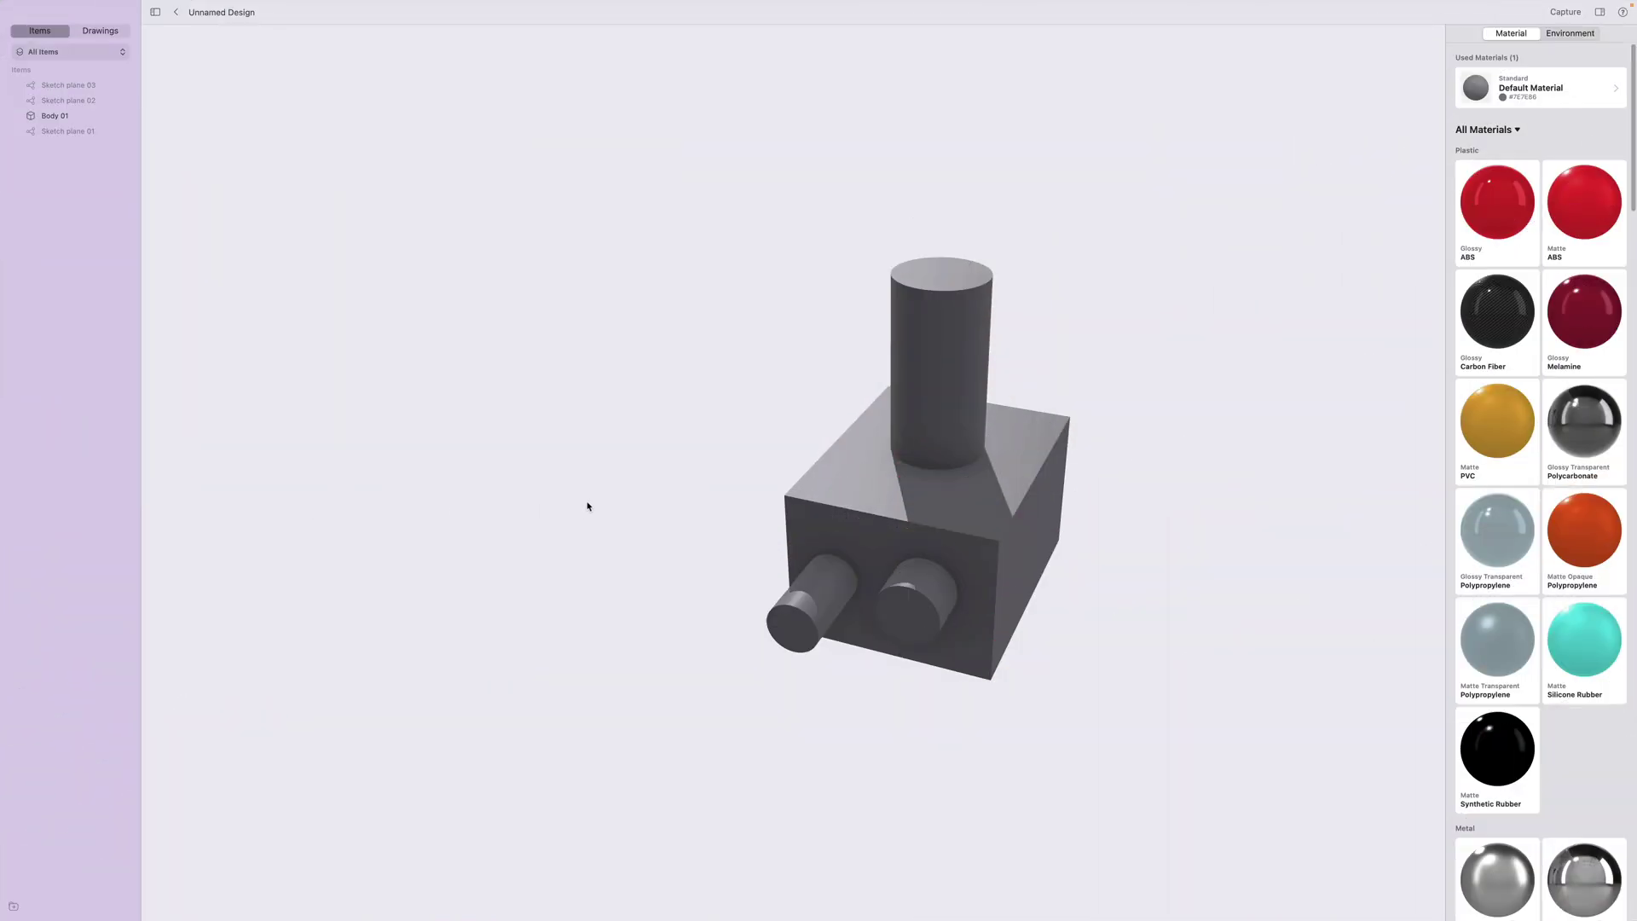
# Orbit the rendered robot on its round base to a new viewing angle.
pyautogui.moveTo(639, 526)
pyautogui.mouseDown(button='right')
pyautogui.moveTo(591, 504)
pyautogui.moveTo(668, 512)
pyautogui.moveTo(627, 519)
pyautogui.mouseUp(button='right')
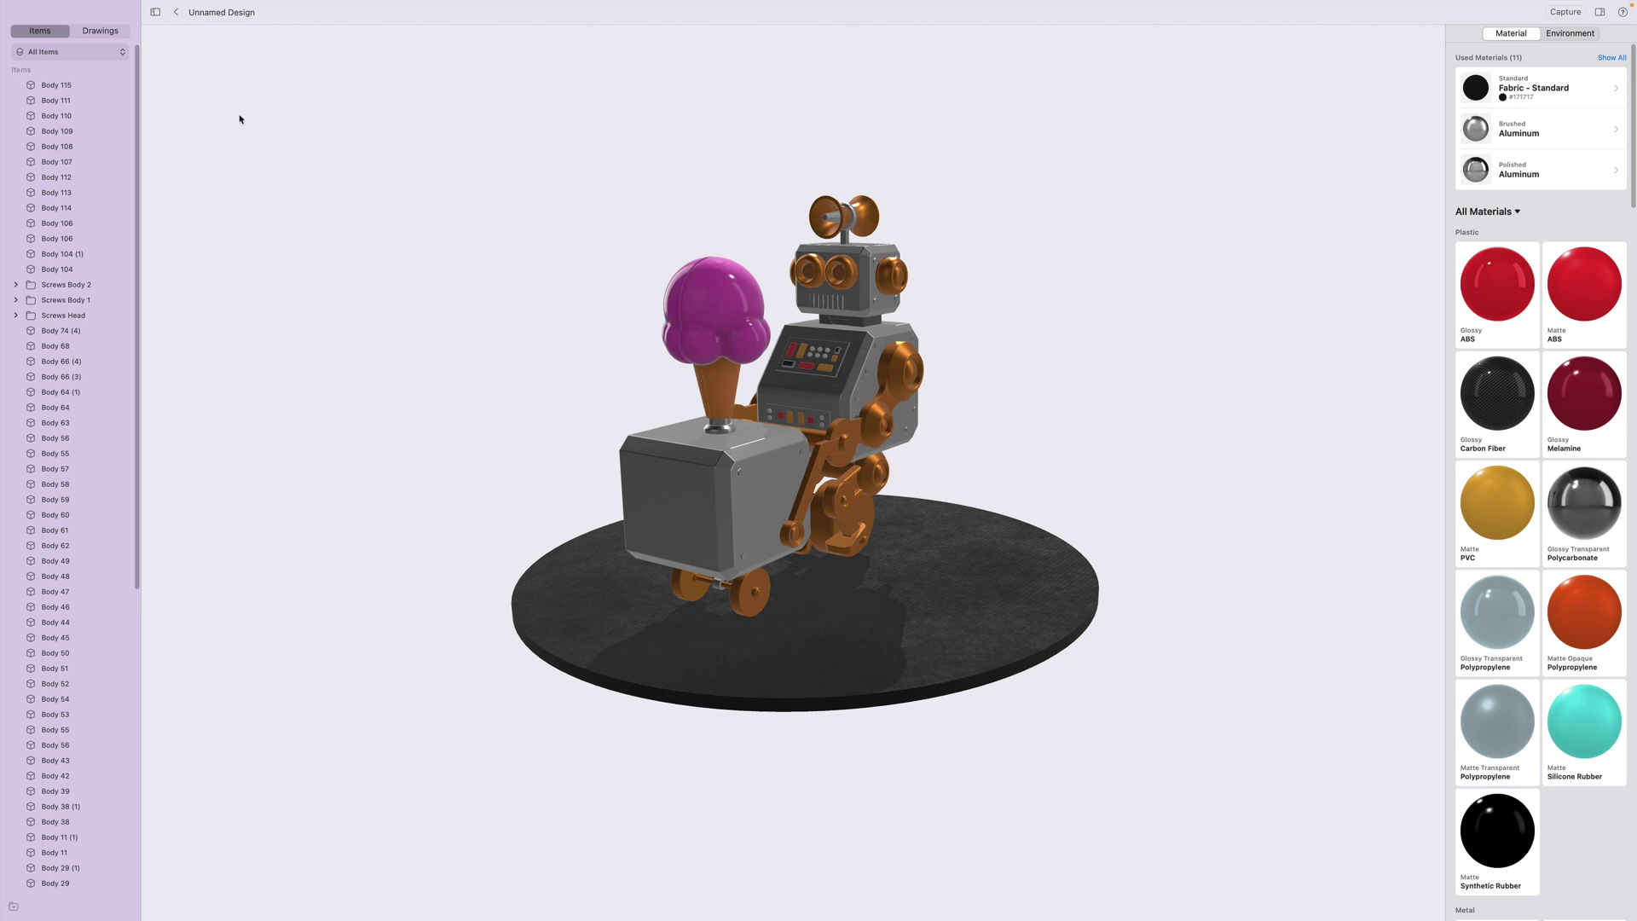
# Rotate all robot and base bodies about the vertical axis, then view them rendered facing forward.
pyautogui.click(177, 13)
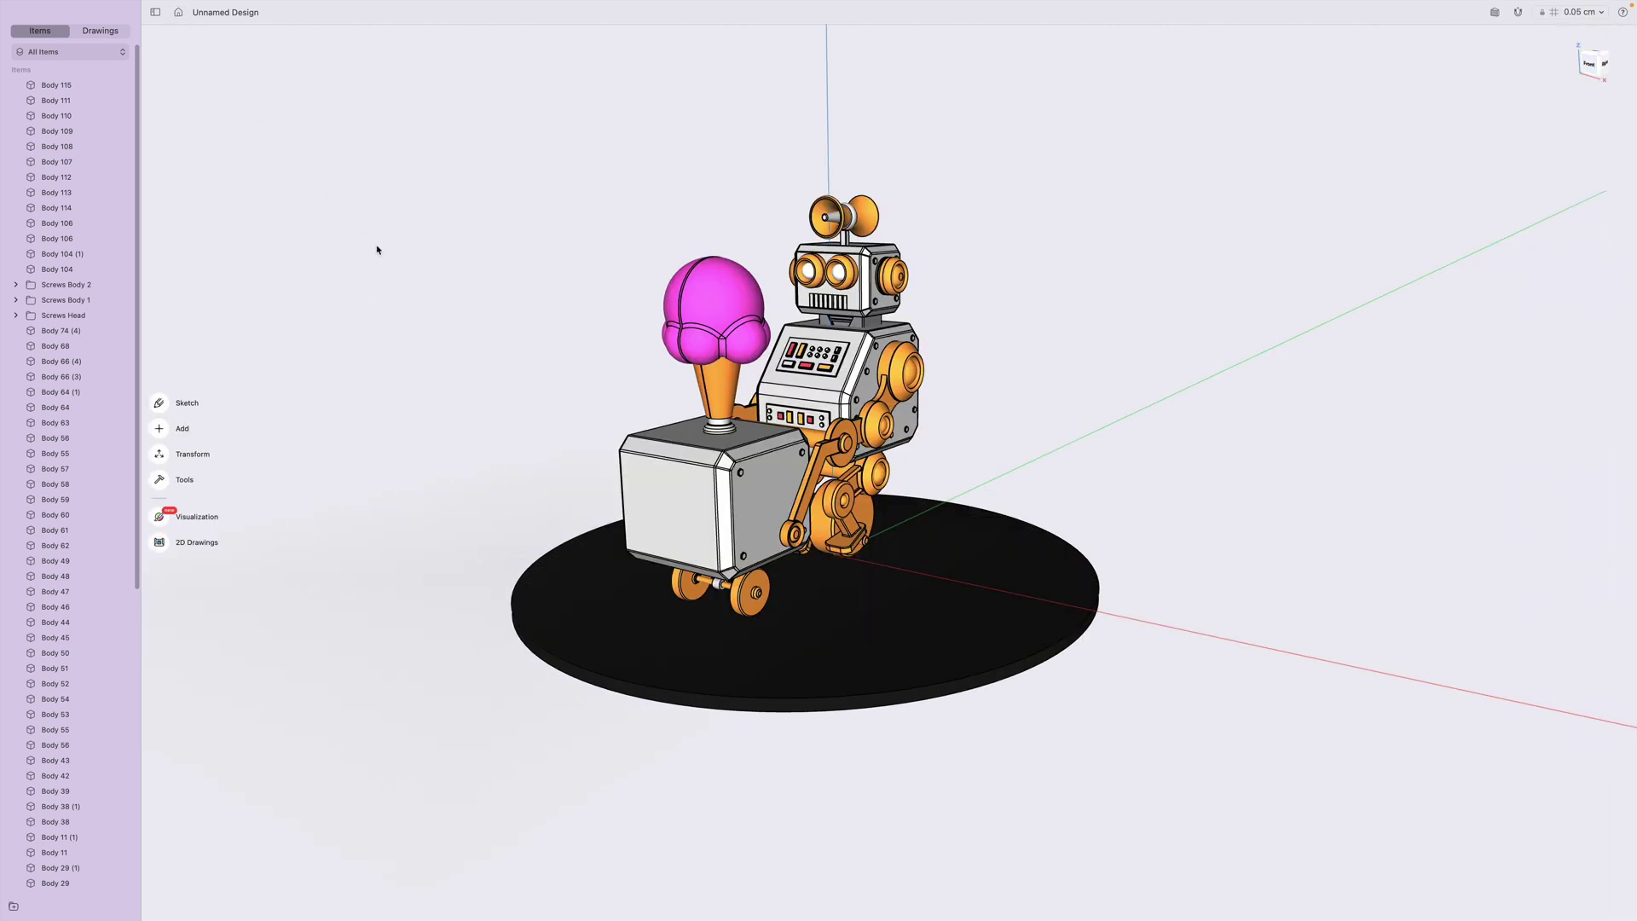
pyautogui.moveTo(436, 163); pyautogui.dragTo(1300, 789)
pyautogui.moveTo(954, 424); pyautogui.dragTo(829, 434, button='right')
pyautogui.moveTo(811, 416); pyautogui.dragTo(769, 409)
pyautogui.click(512, 433)
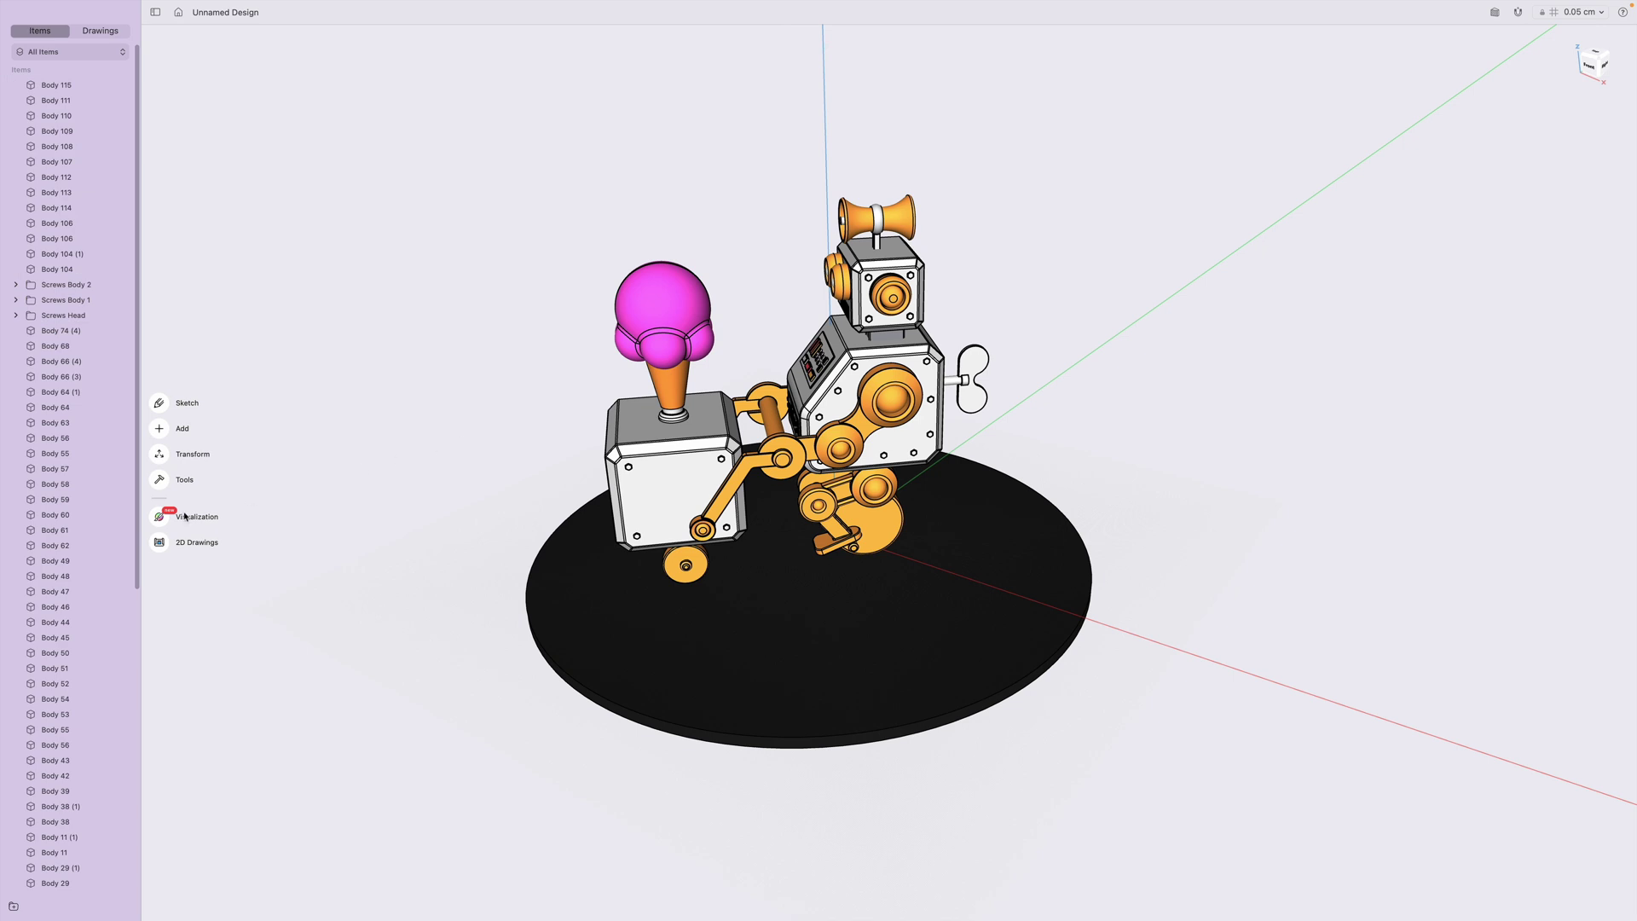
pyautogui.click(159, 519)
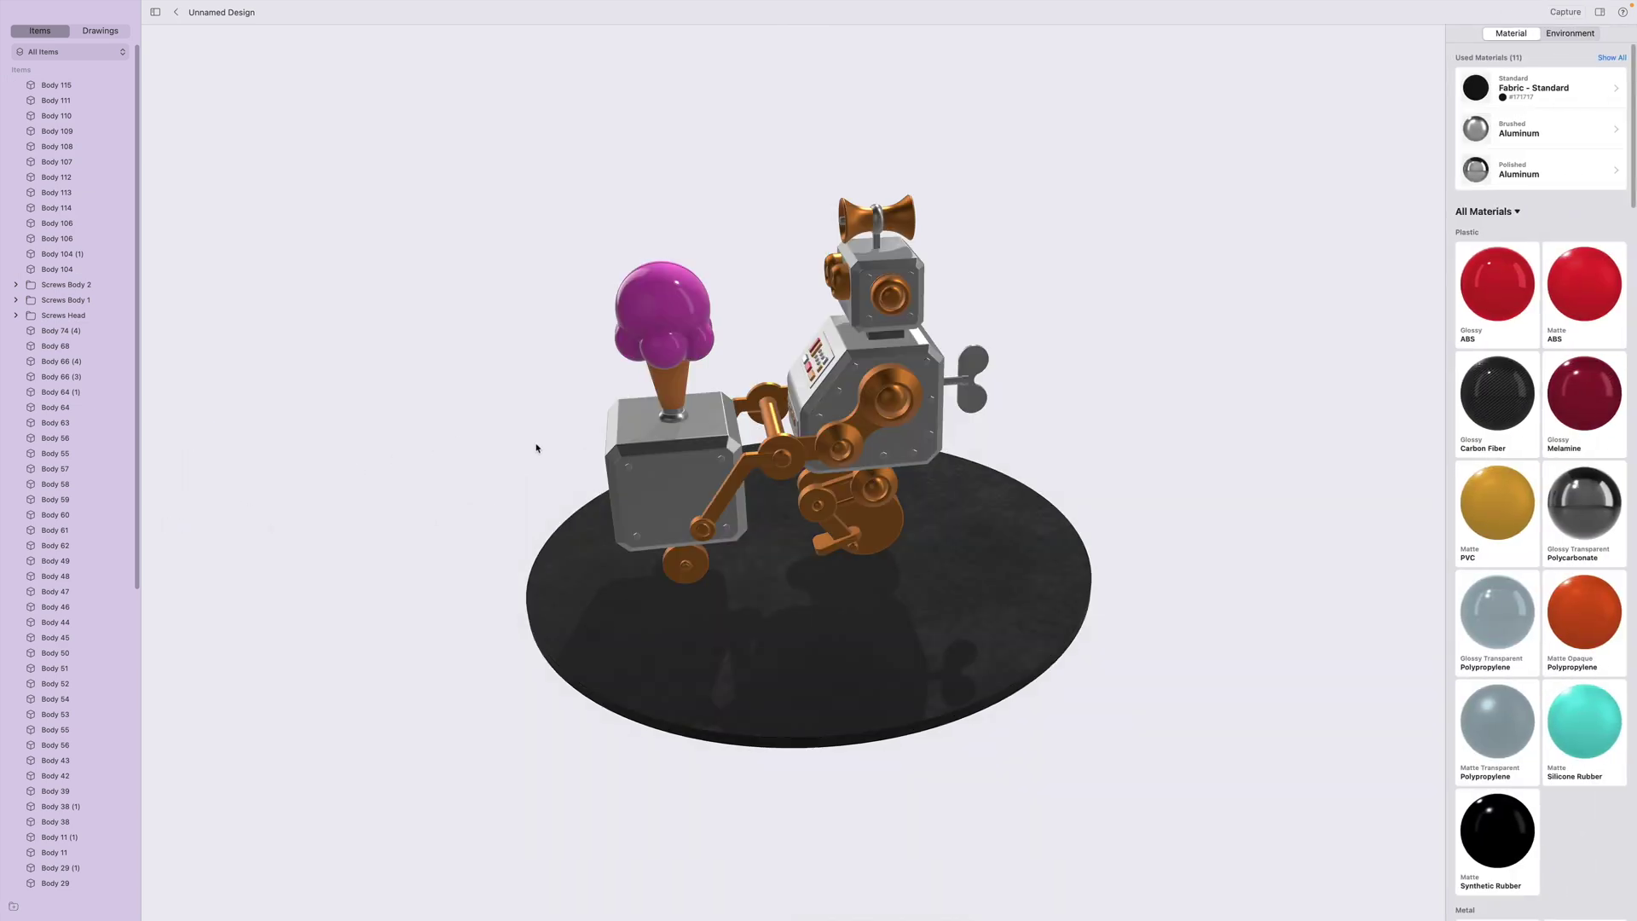
pyautogui.moveTo(537, 447); pyautogui.dragTo(597, 434, button='right')
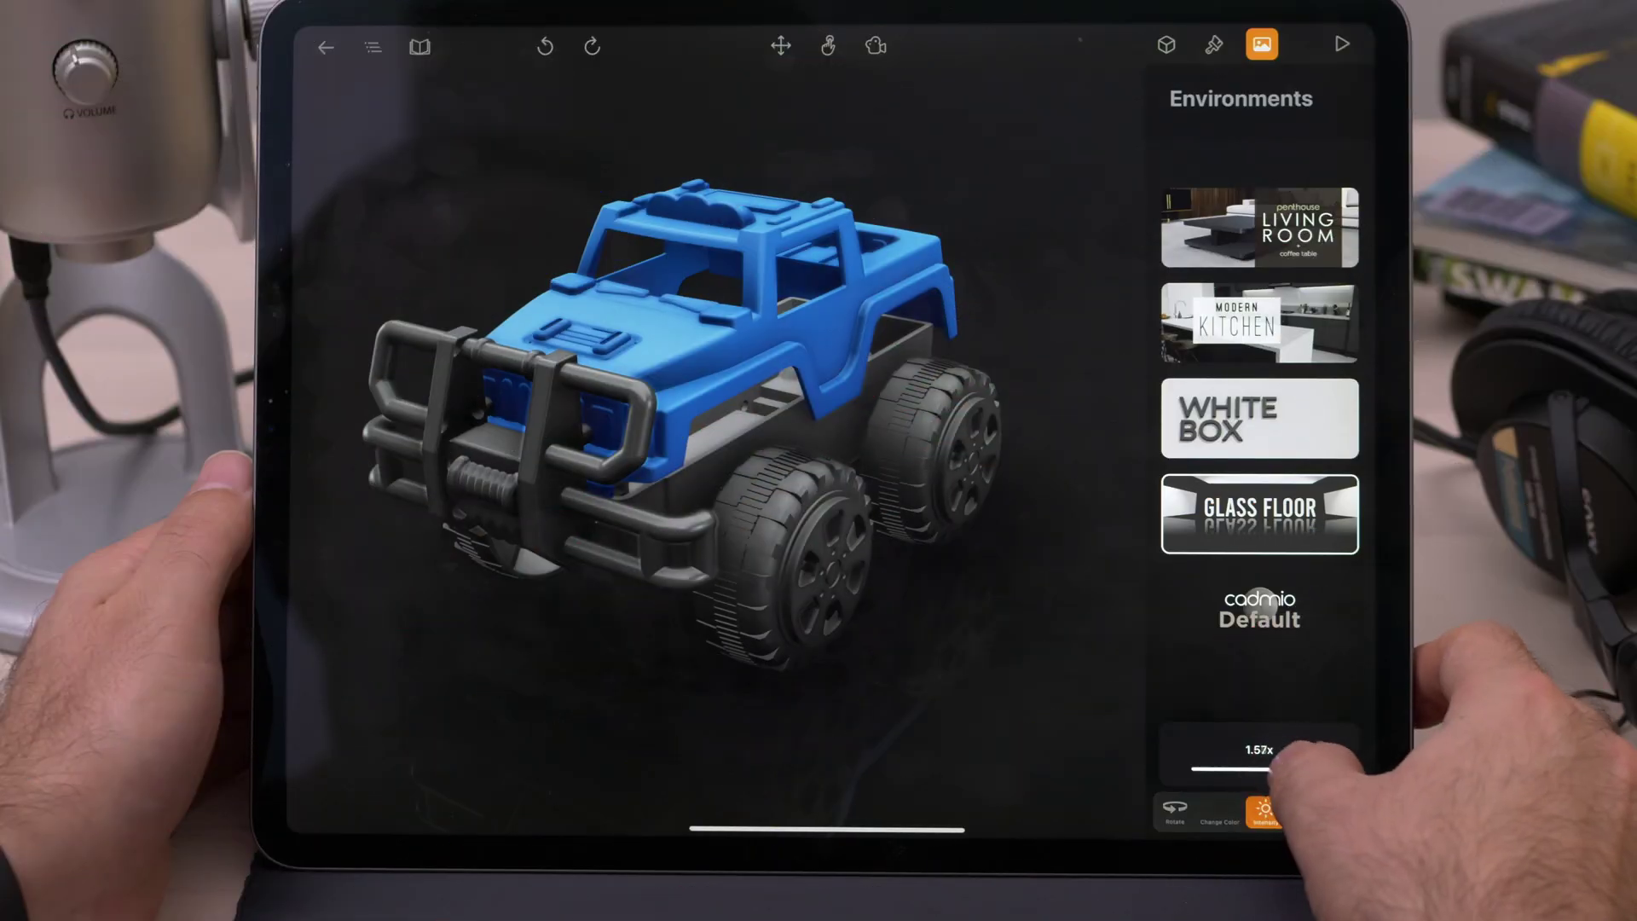
# Set the Environments panel Intensity slider to 2.00x for the jeep.
pyautogui.moveTo(1278, 767)
pyautogui.mouseDown()
pyautogui.moveTo(1309, 768)
pyautogui.moveTo(1257, 767)
pyautogui.mouseUp()
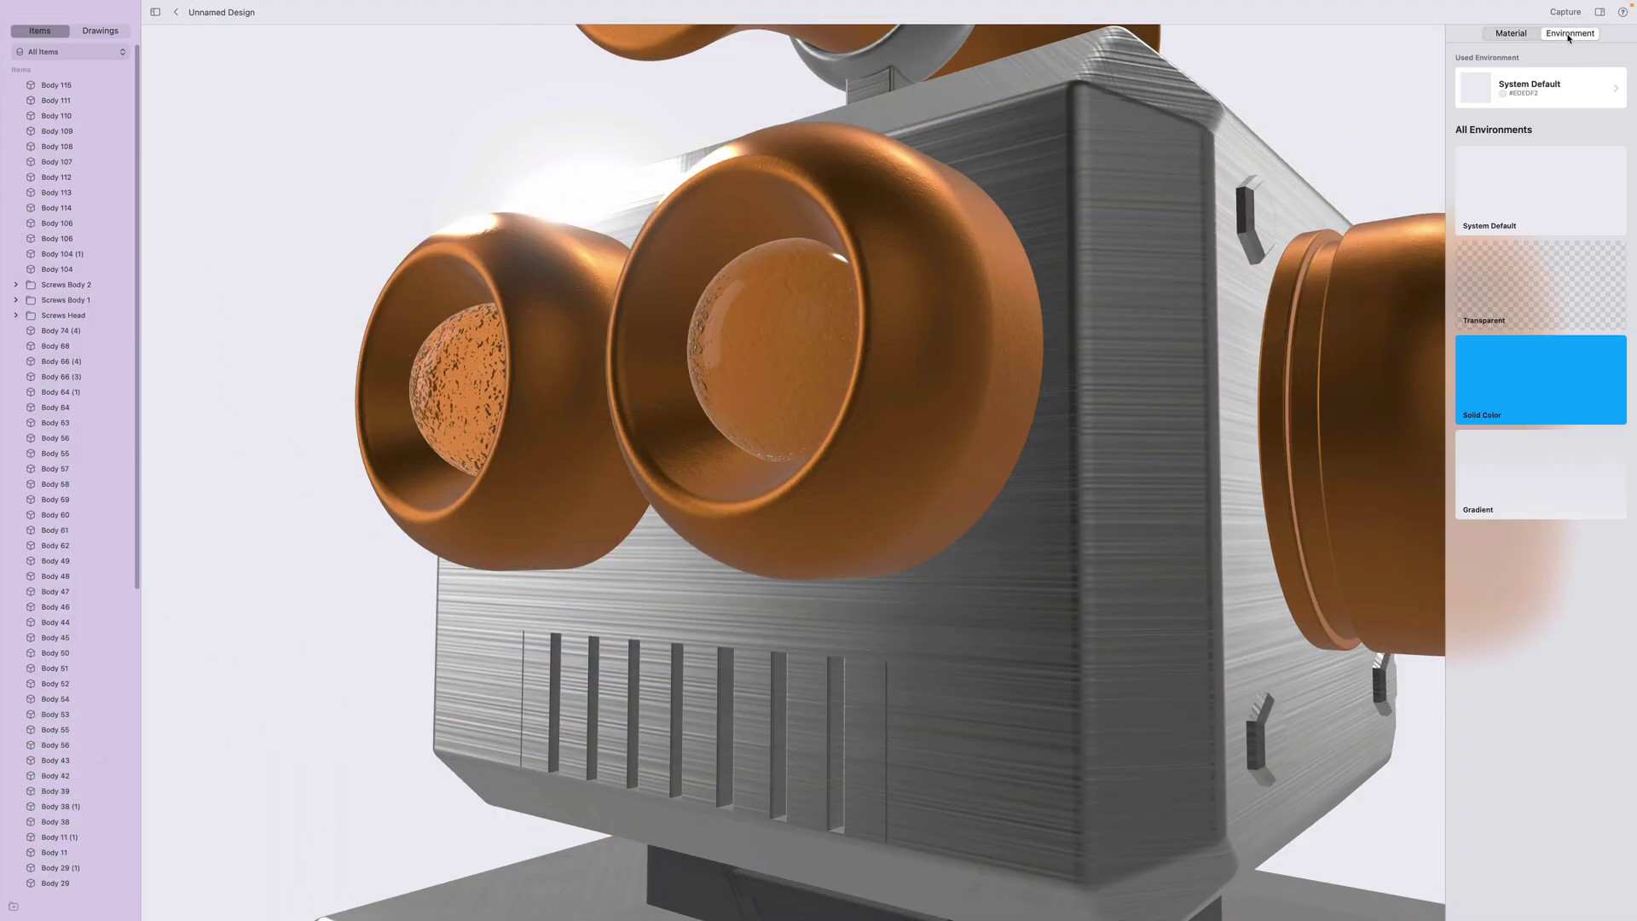
# Choose Transparent under All Environments for the robot scene's background.
pyautogui.click(1531, 295)
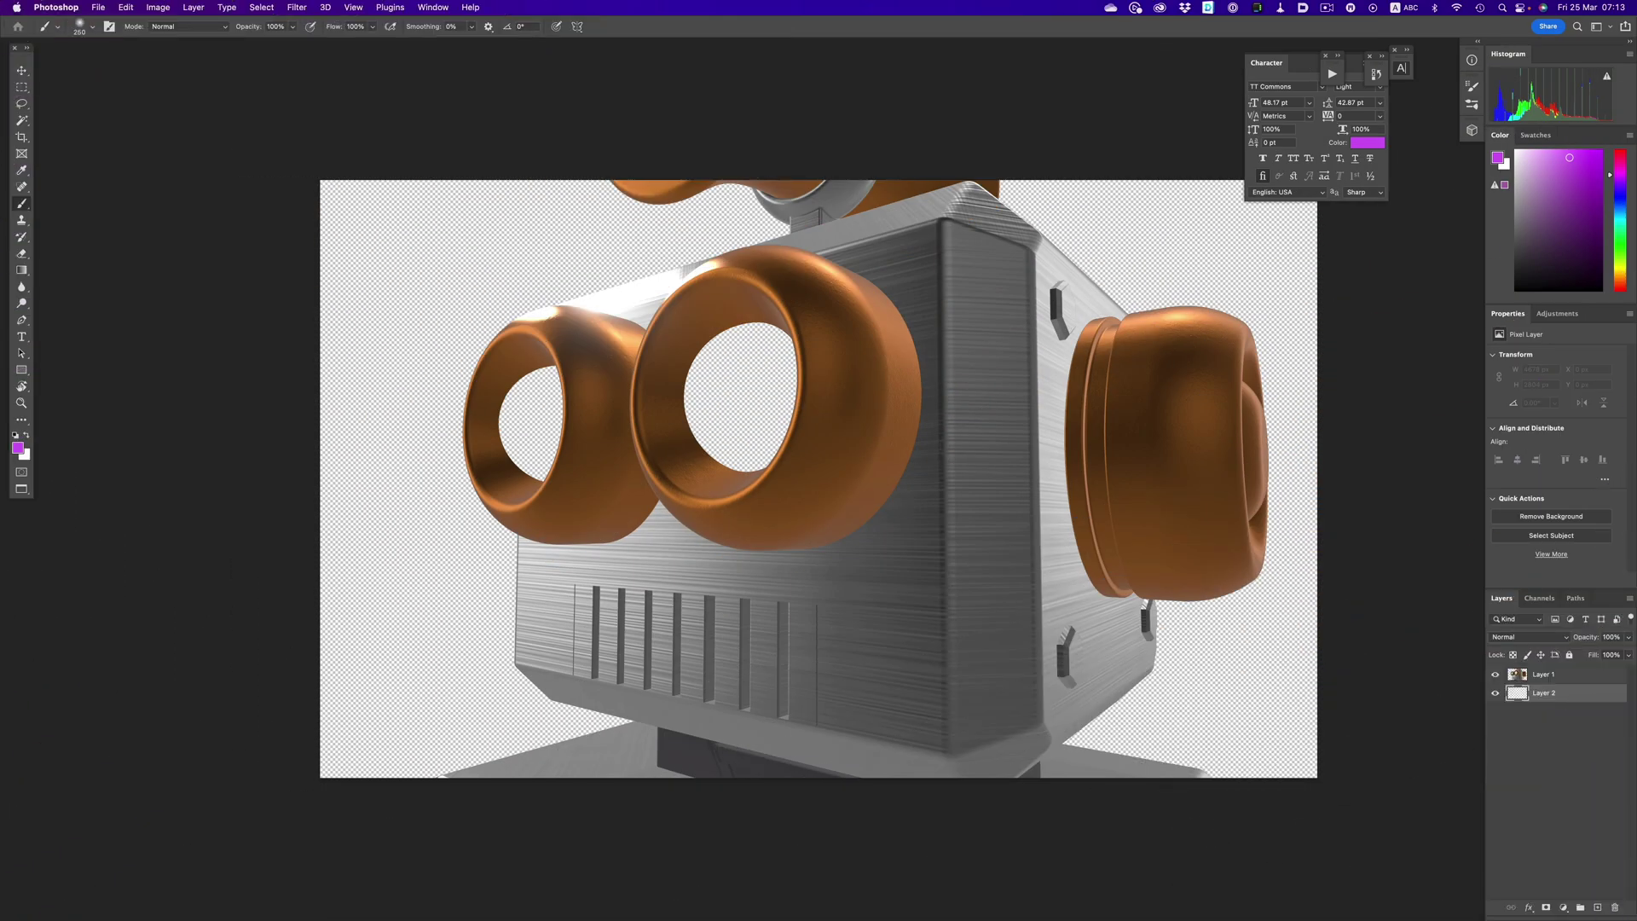
# Paint a purple stroke on Layer 2 behind the copper rings, then switch to Shapr3D and back.
pyautogui.moveTo(786, 381)
pyautogui.mouseDown()
pyautogui.moveTo(736, 365)
pyautogui.moveTo(449, 432)
pyautogui.moveTo(369, 405)
pyautogui.moveTo(791, 412)
pyautogui.moveTo(337, 436)
pyautogui.mouseUp()
pyautogui.press('super+Tab')
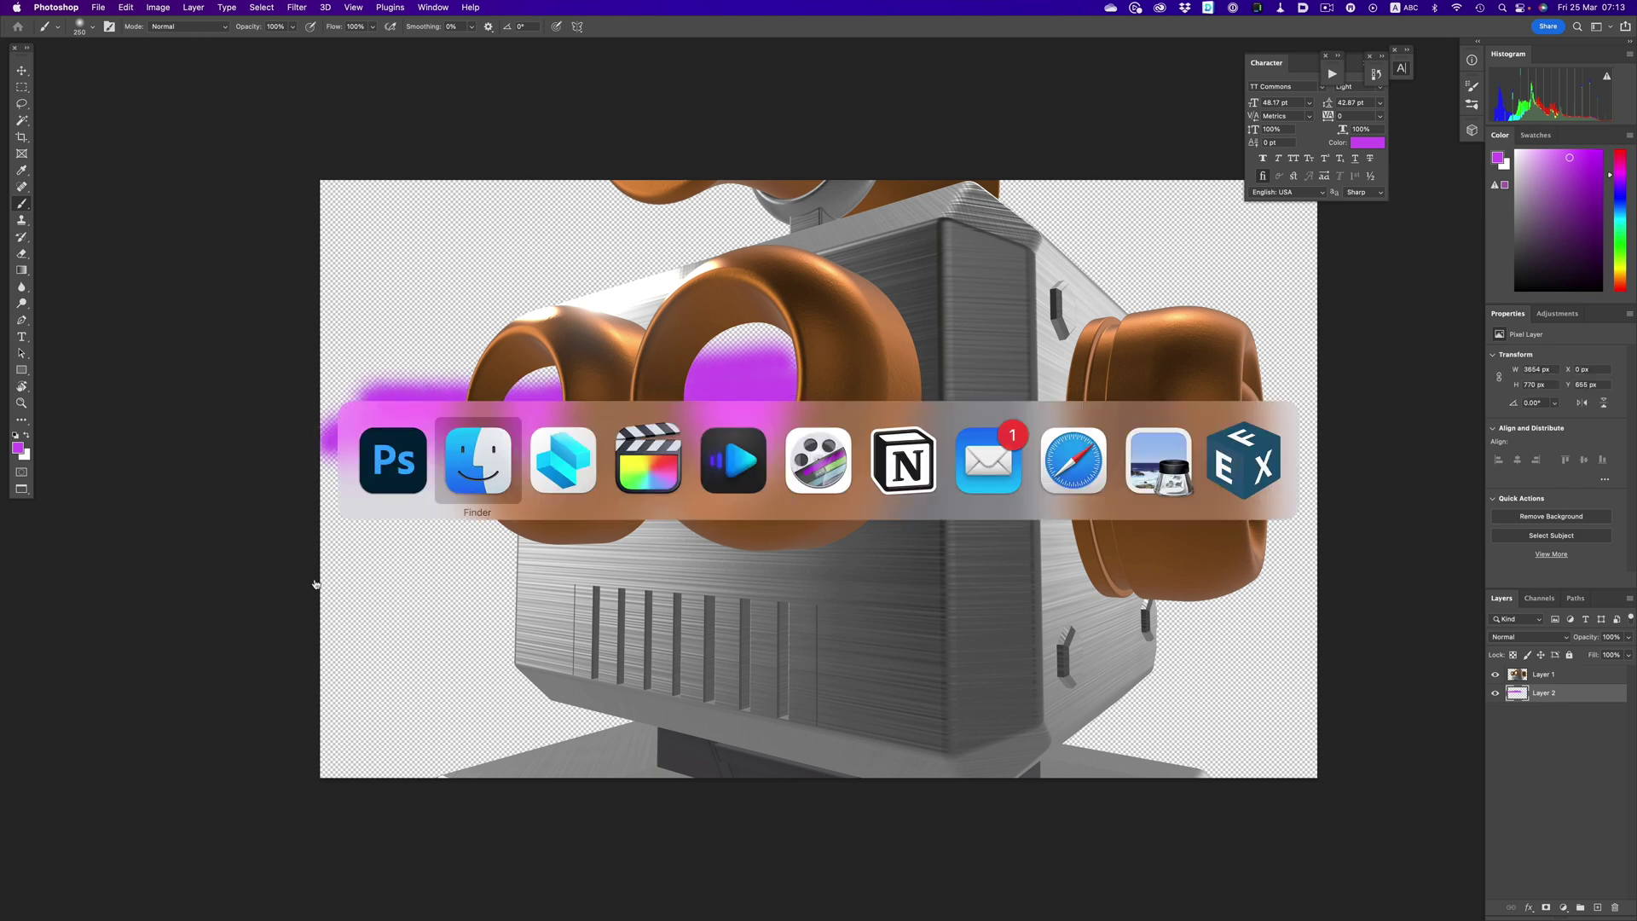
pyautogui.press('super+Tab')
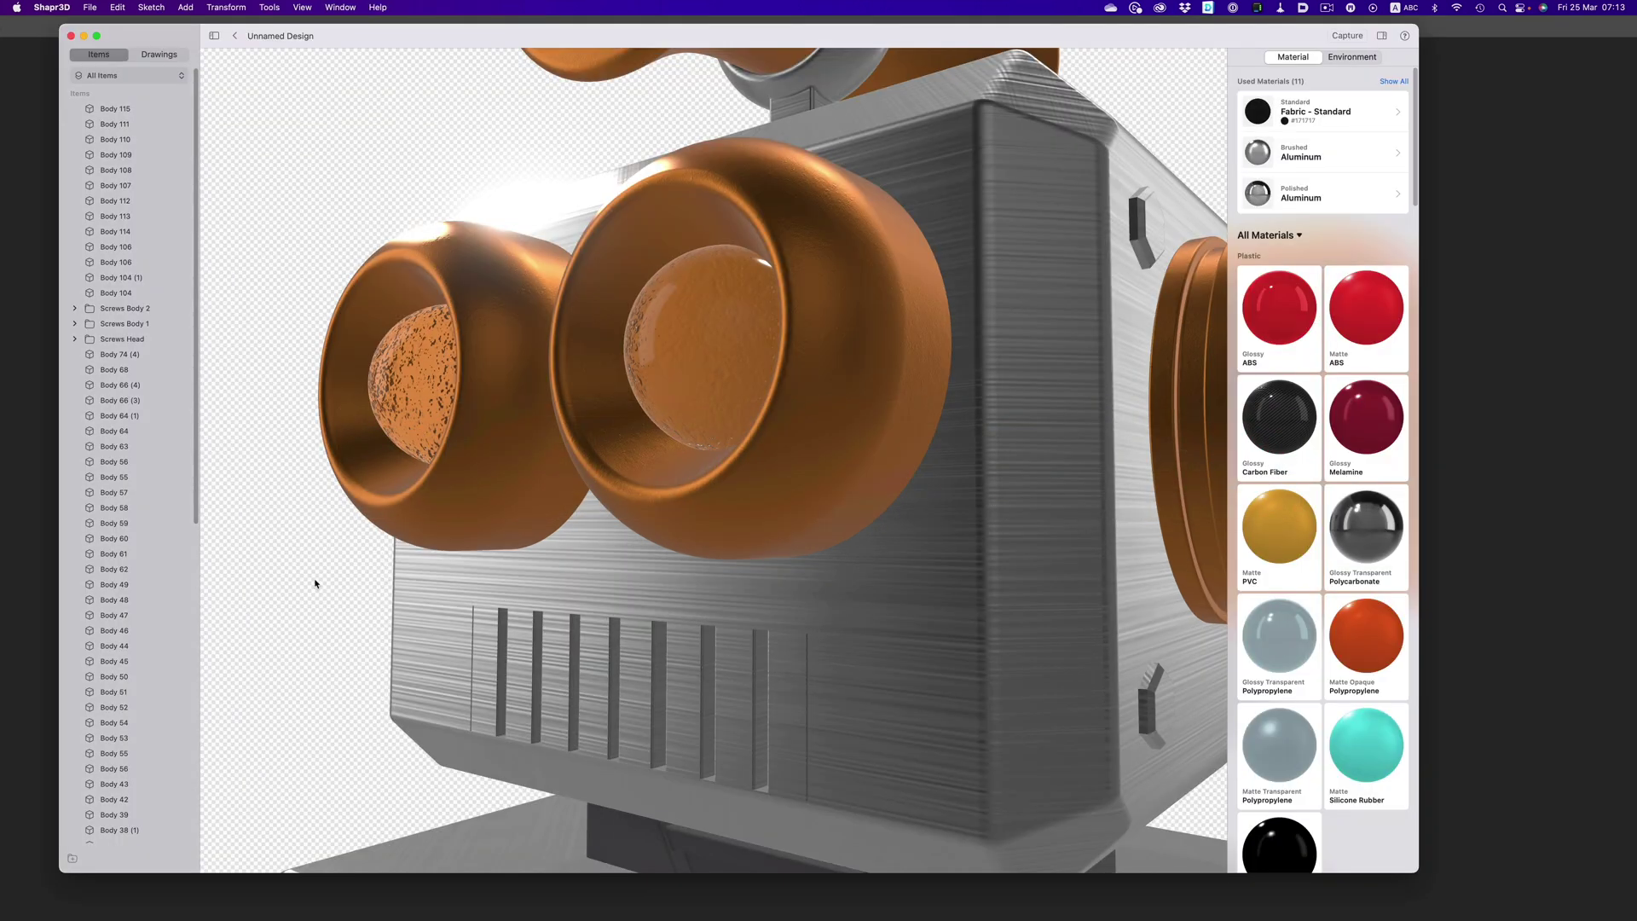
pyautogui.press('super+Tab')
pyautogui.press('super+Tab')
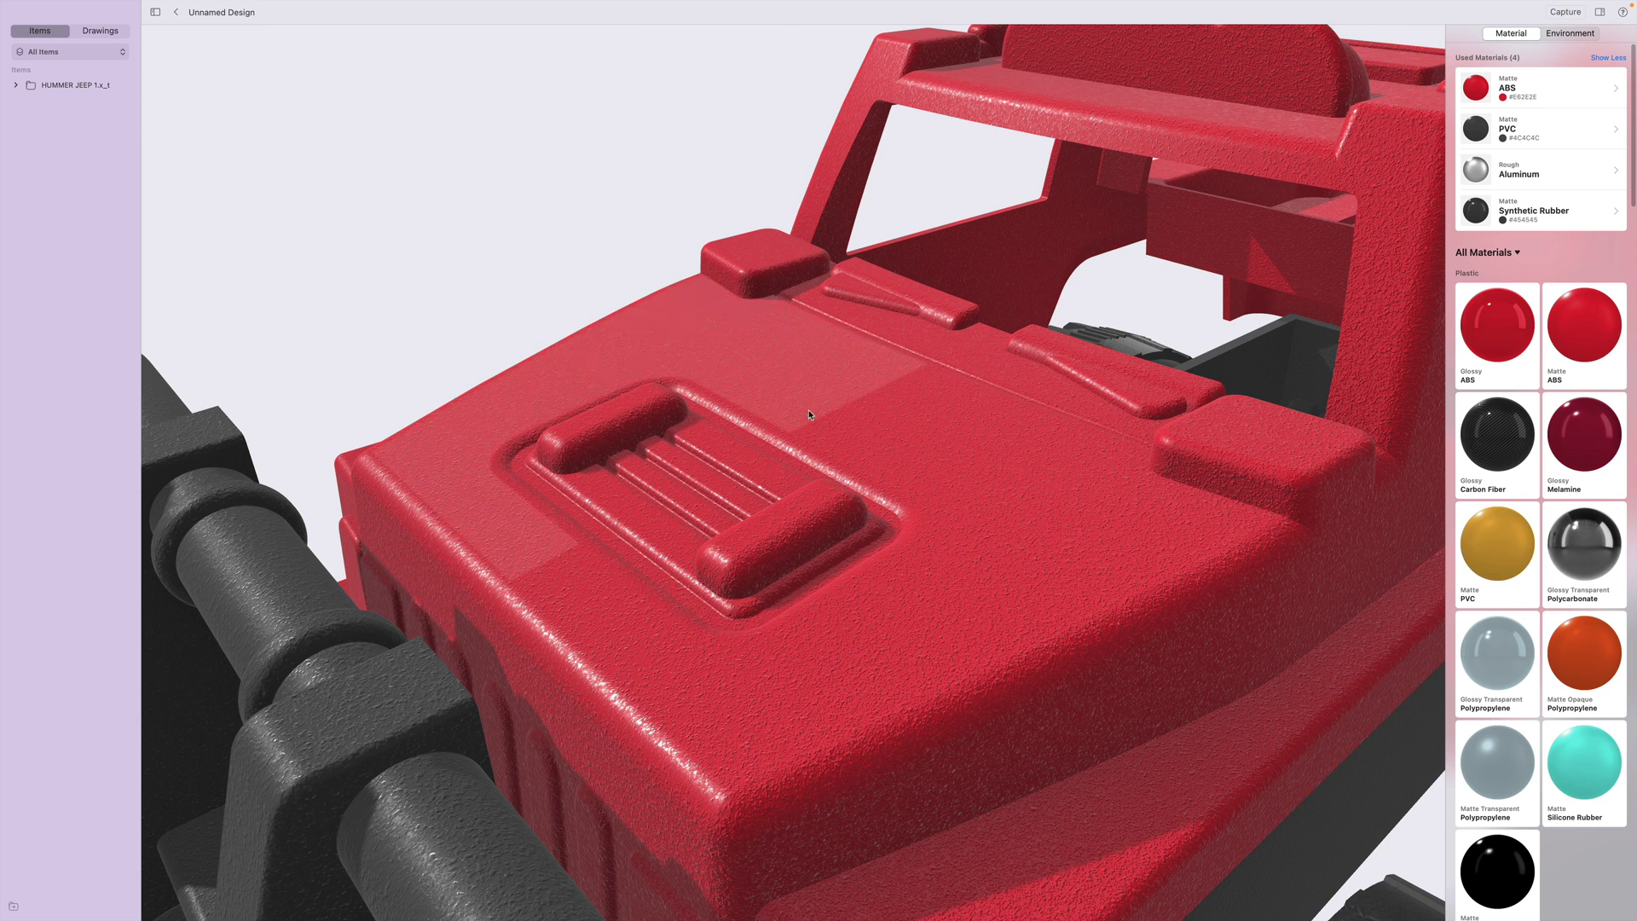
# Compare the jeep in modelling and rendered views, orbit to its side, and render it again.
pyautogui.click(176, 13)
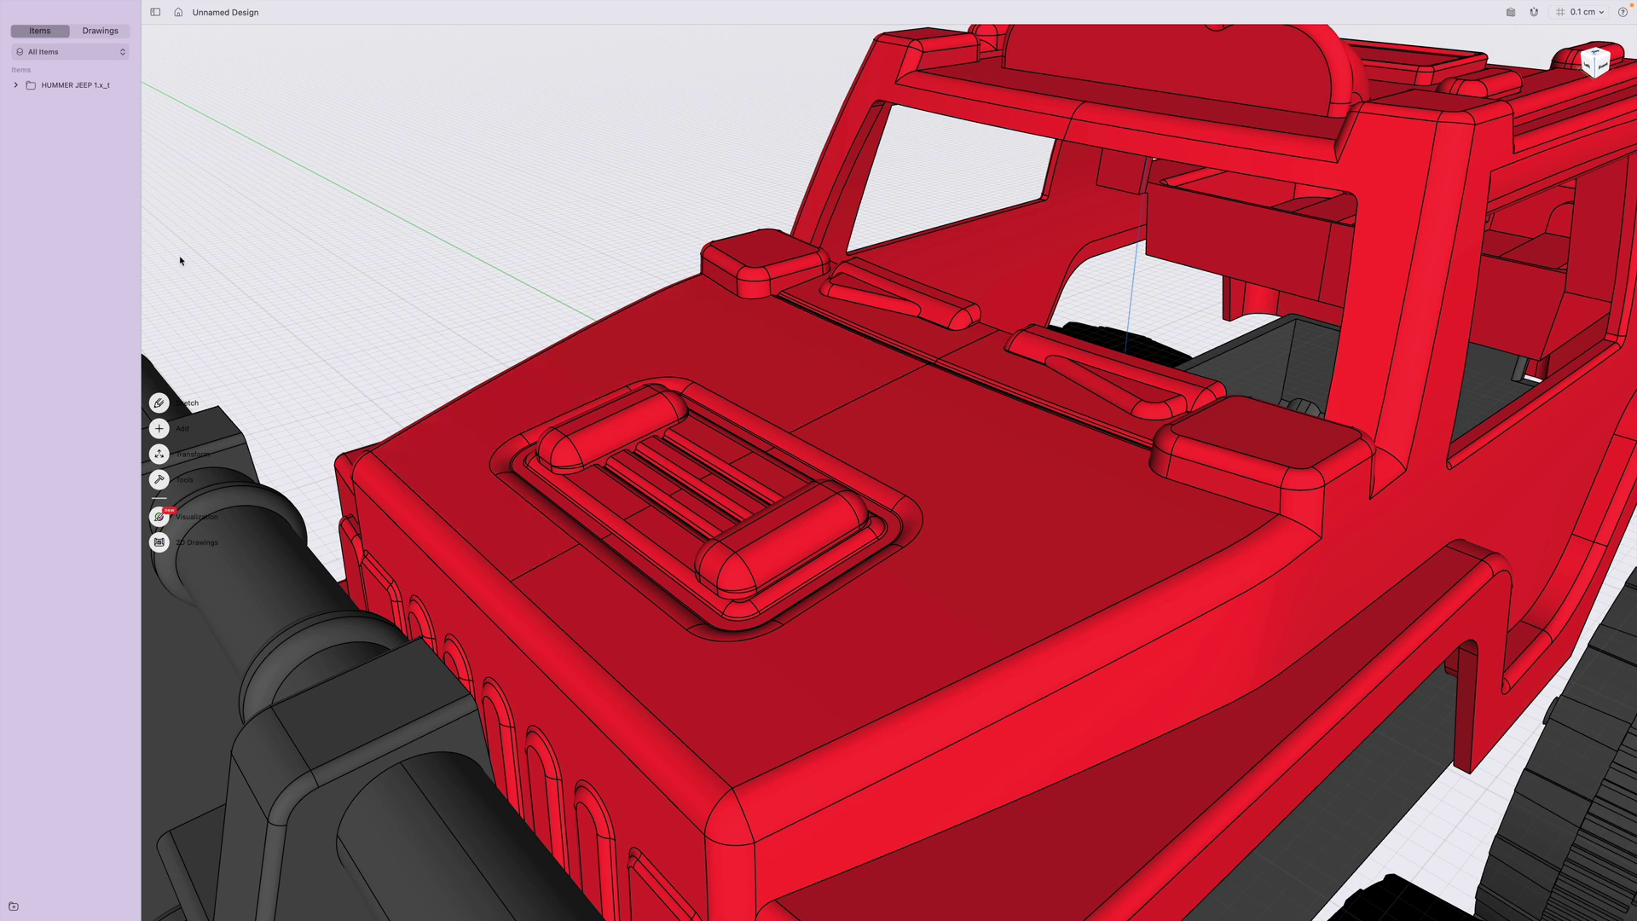
pyautogui.click(162, 517)
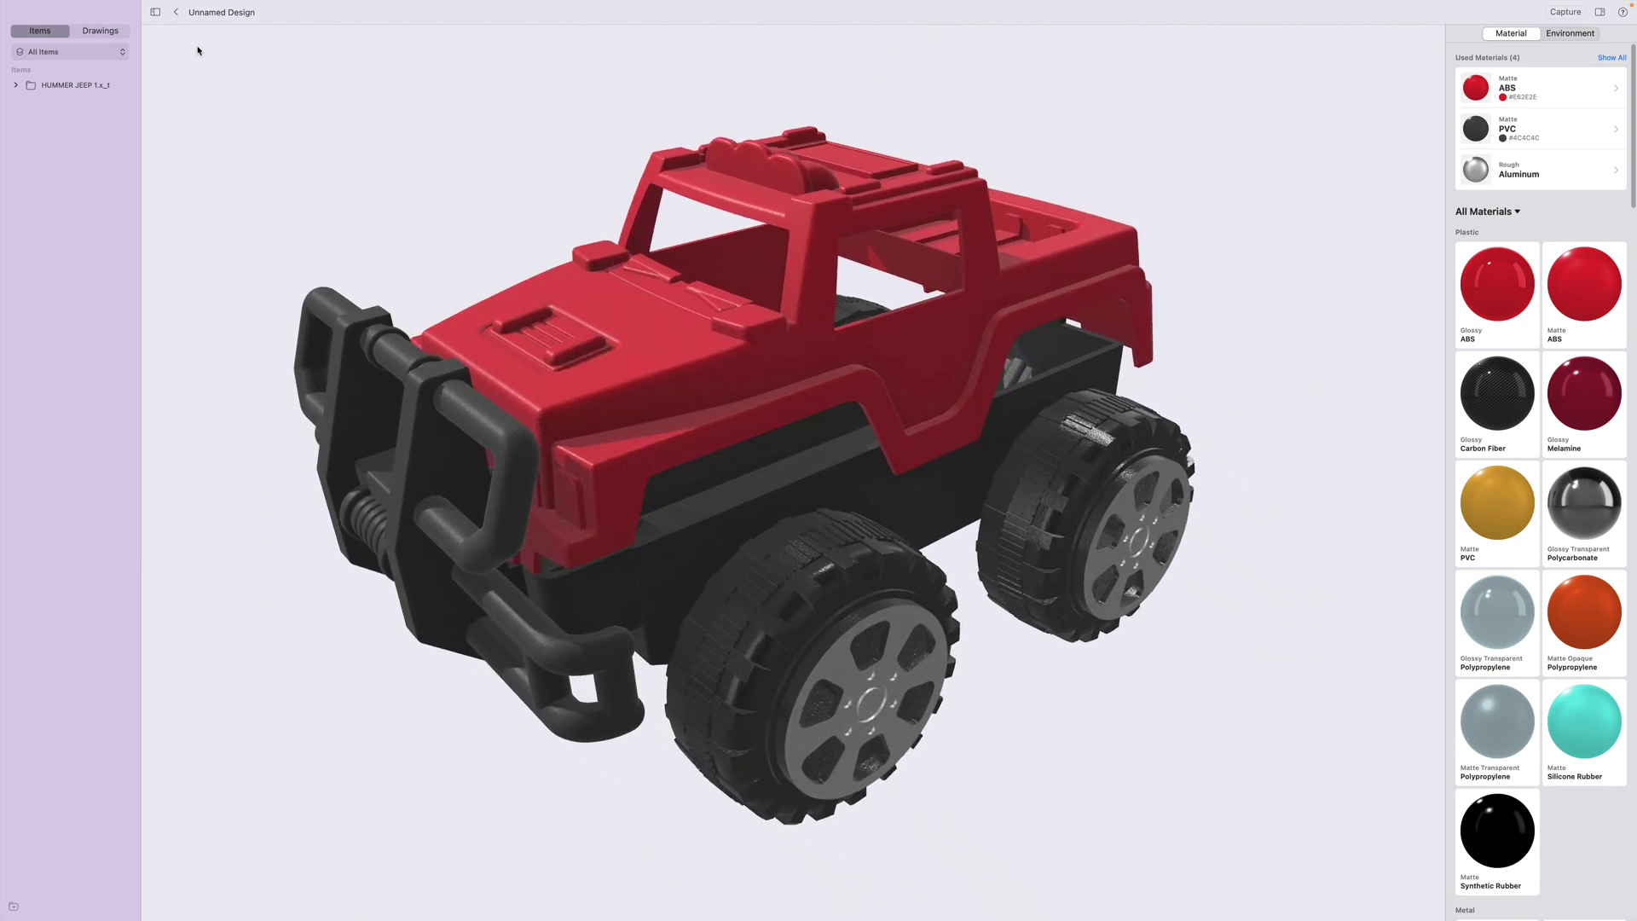
pyautogui.click(177, 13)
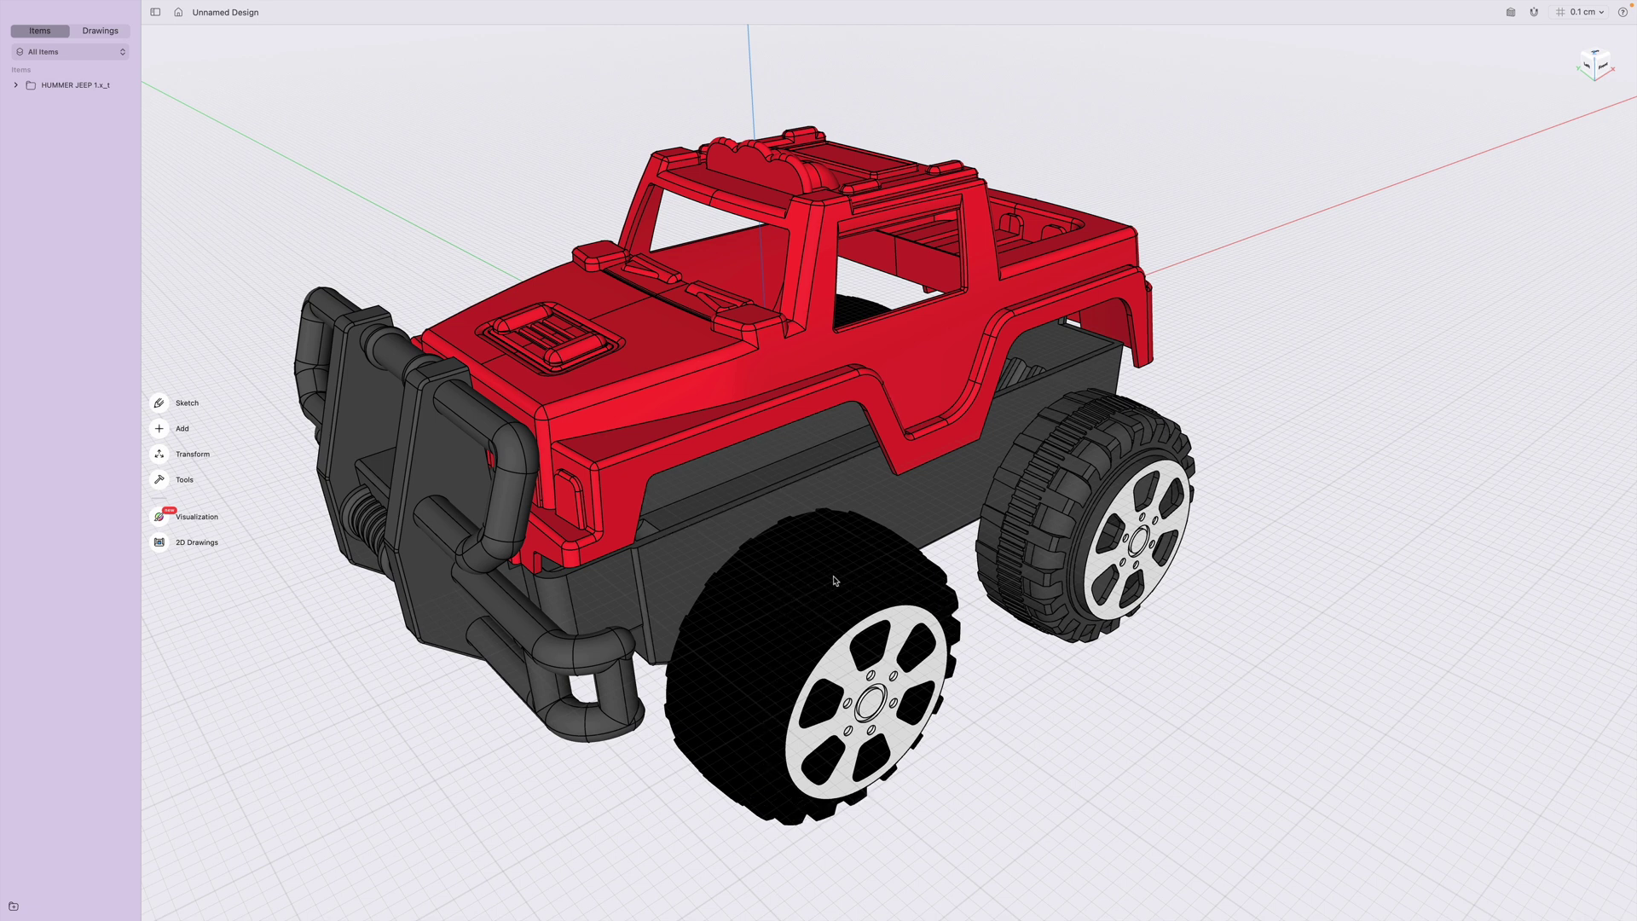
pyautogui.moveTo(977, 625); pyautogui.dragTo(910, 612, button='right')
pyautogui.click(159, 517)
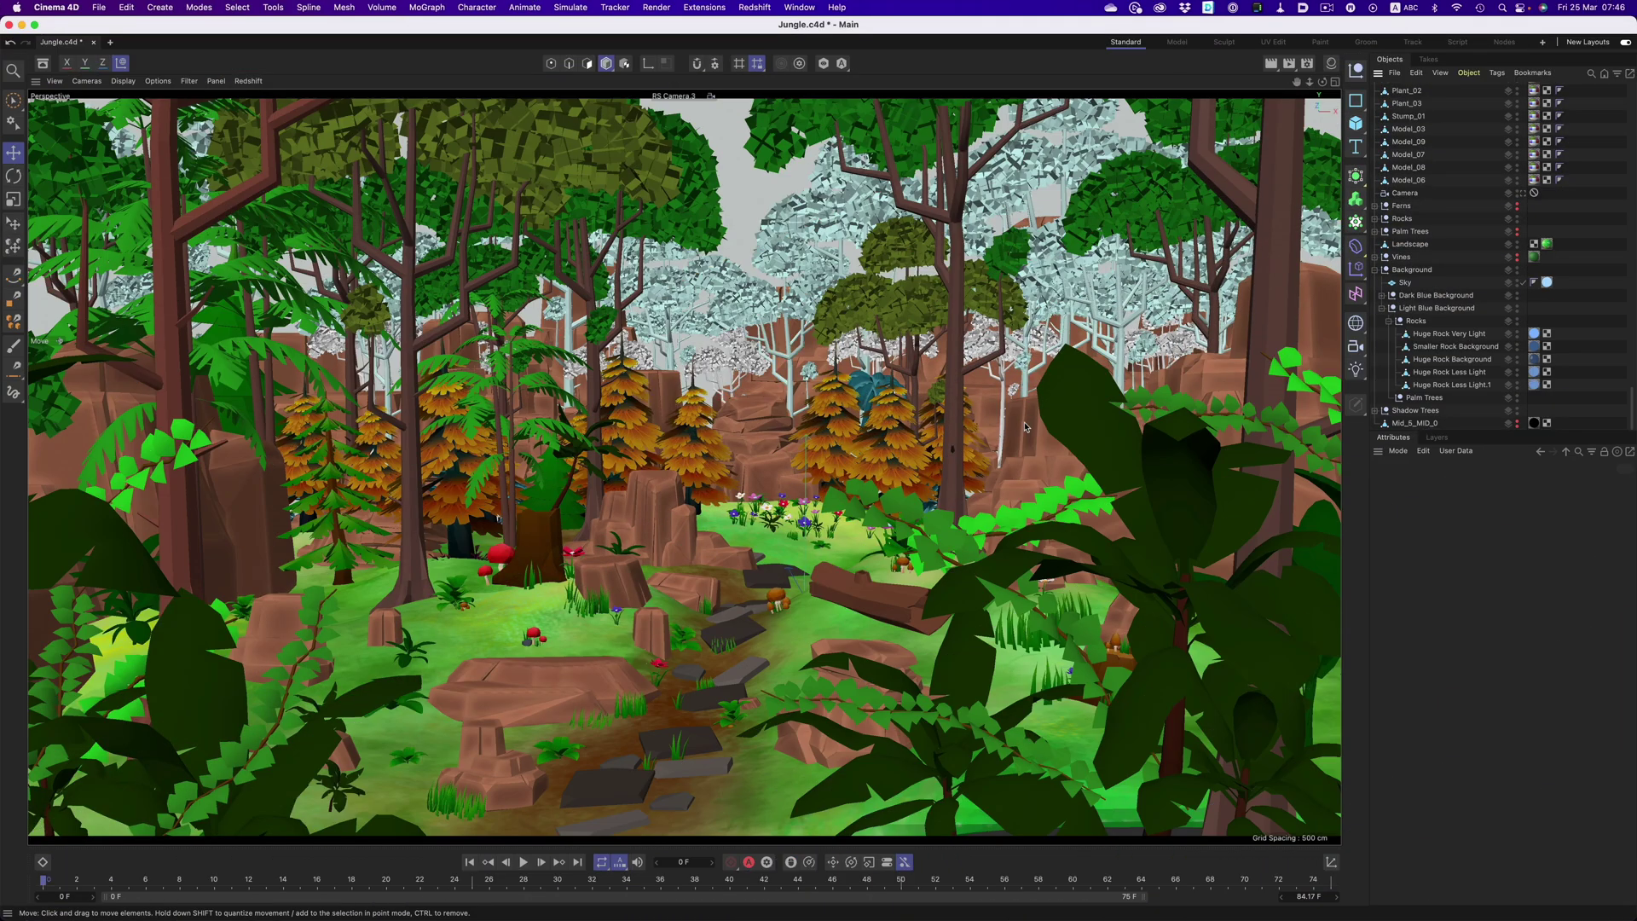
# Switch the jungle viewport to Quick Shading so its geometry shows grey without textures.
pyautogui.press('c')
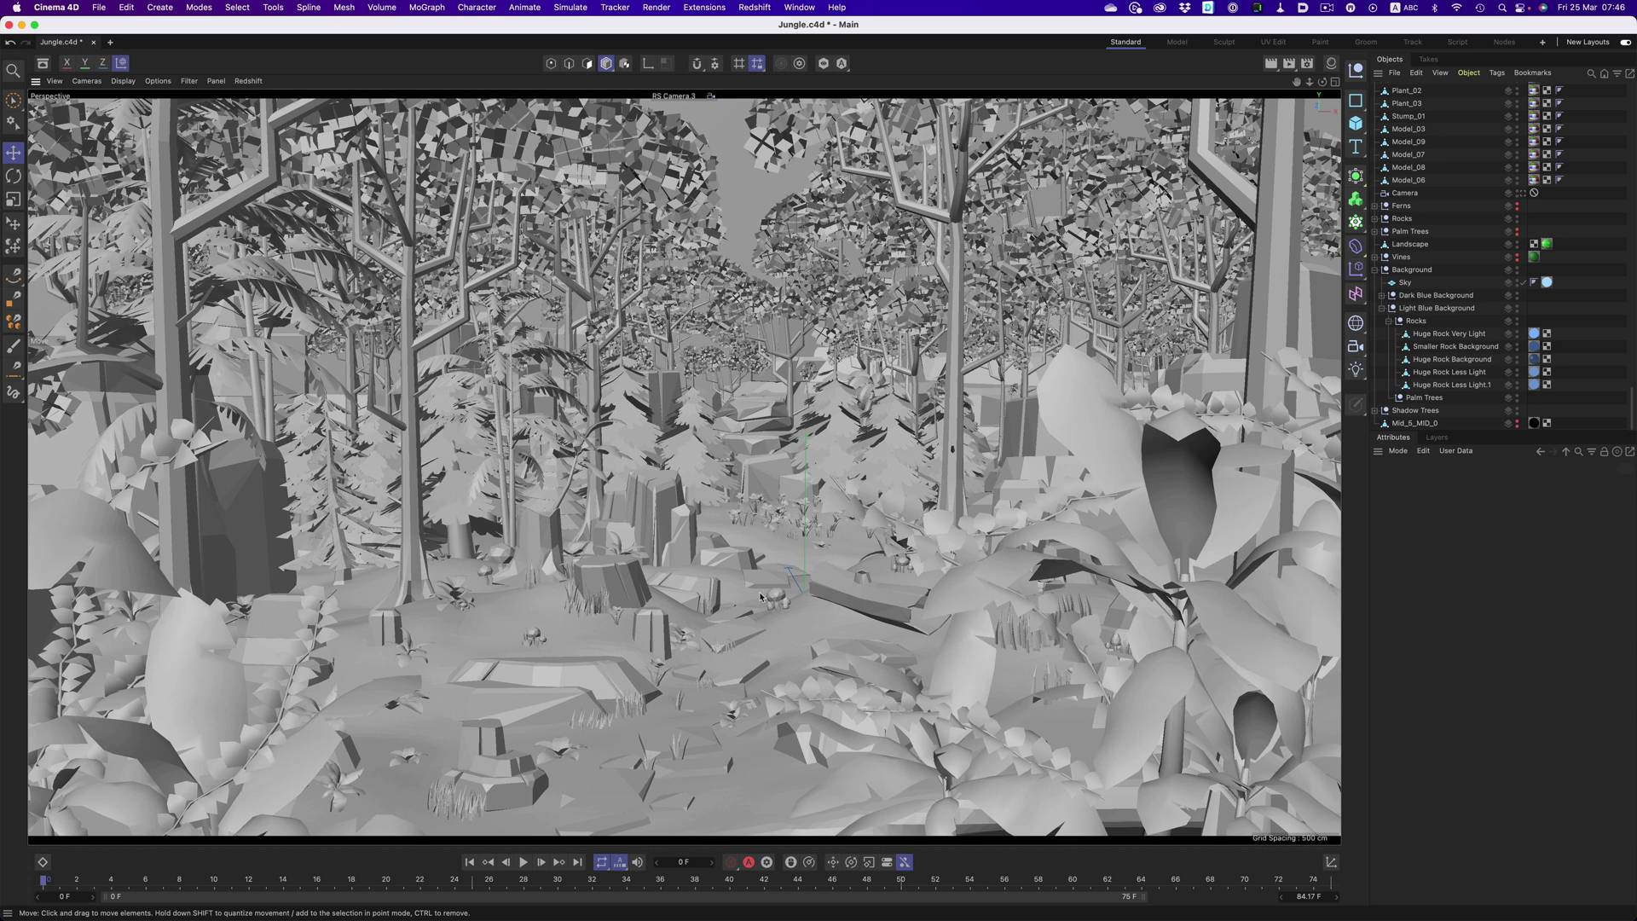